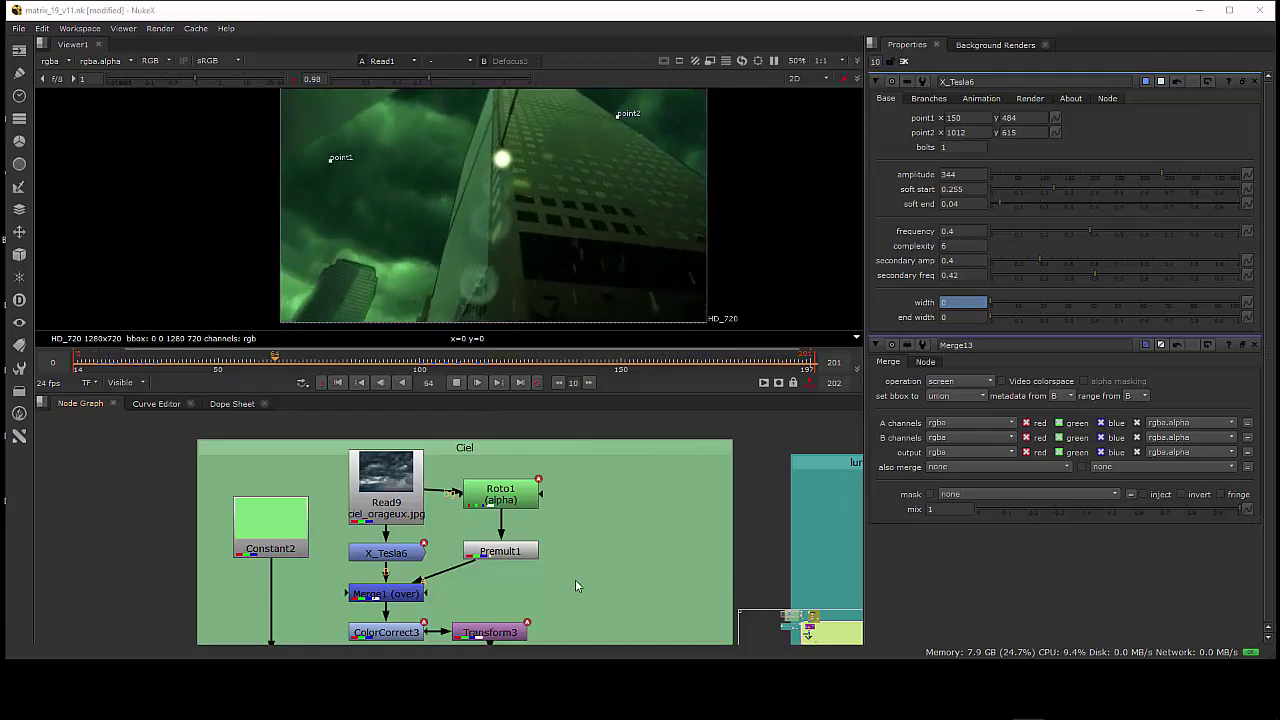
Step: Stop the playback of the final composite and show the original decorf2 footage in the viewer
{"action": "mouse_move", "coordinate": [575, 587]}
{"action": "middle_mouse_down"}
{"action": "mouse_move", "coordinate": [556, 577]}
{"action": "mouse_move", "coordinate": [588, 582]}
{"action": "middle_mouse_up"}
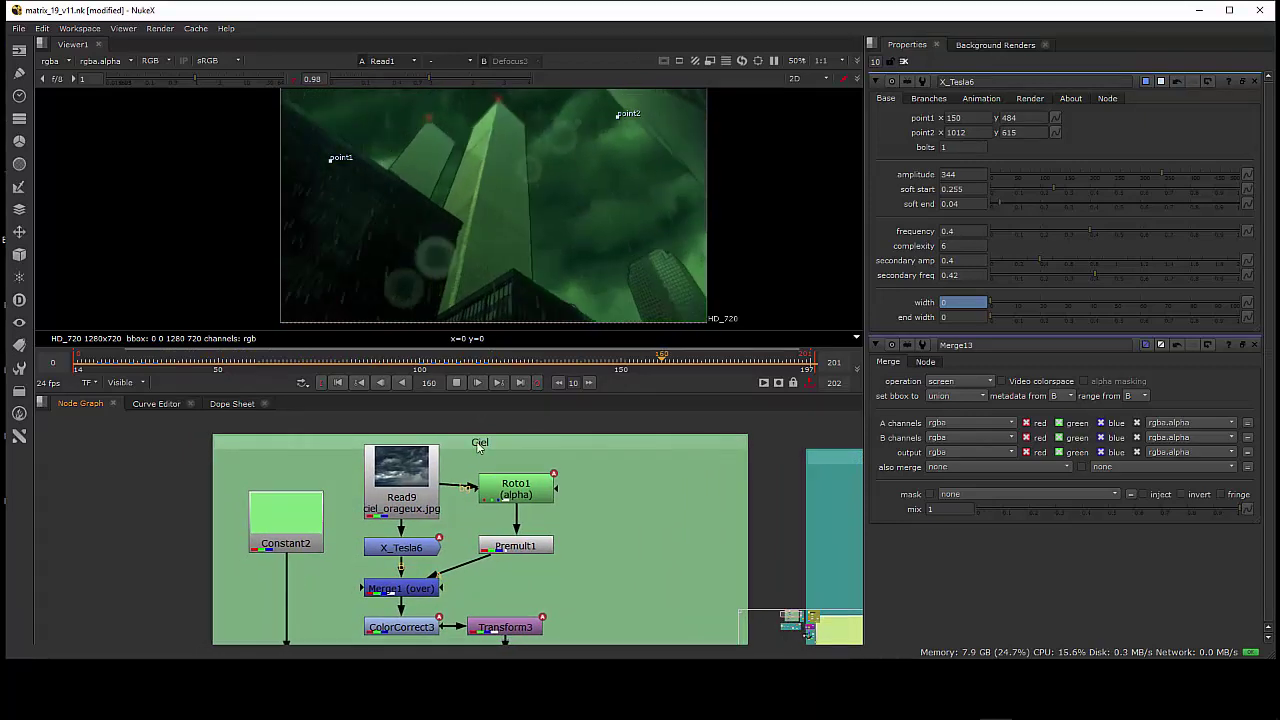
{"action": "left_click", "coordinate": [456, 385]}
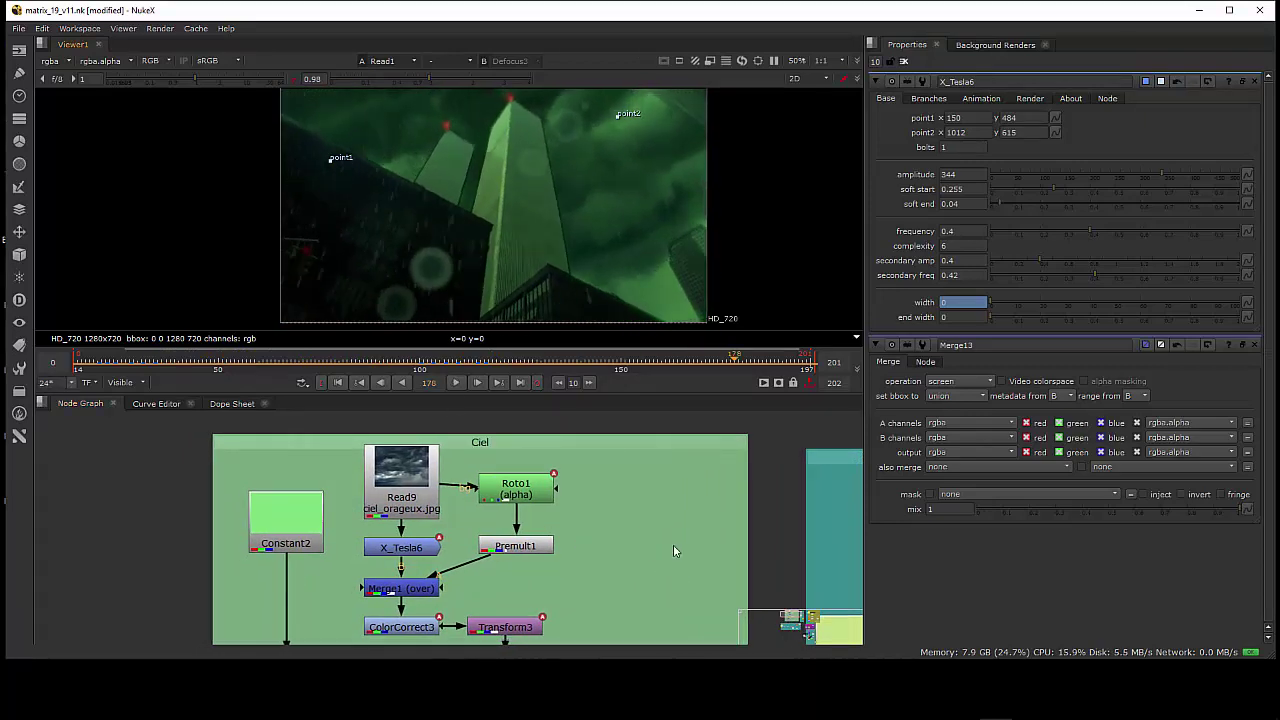
{"action": "middle_click_drag", "start_coordinate": [673, 548], "coordinate": [395, 527]}
{"action": "middle_click_drag", "start_coordinate": [786, 543], "coordinate": [515, 527]}
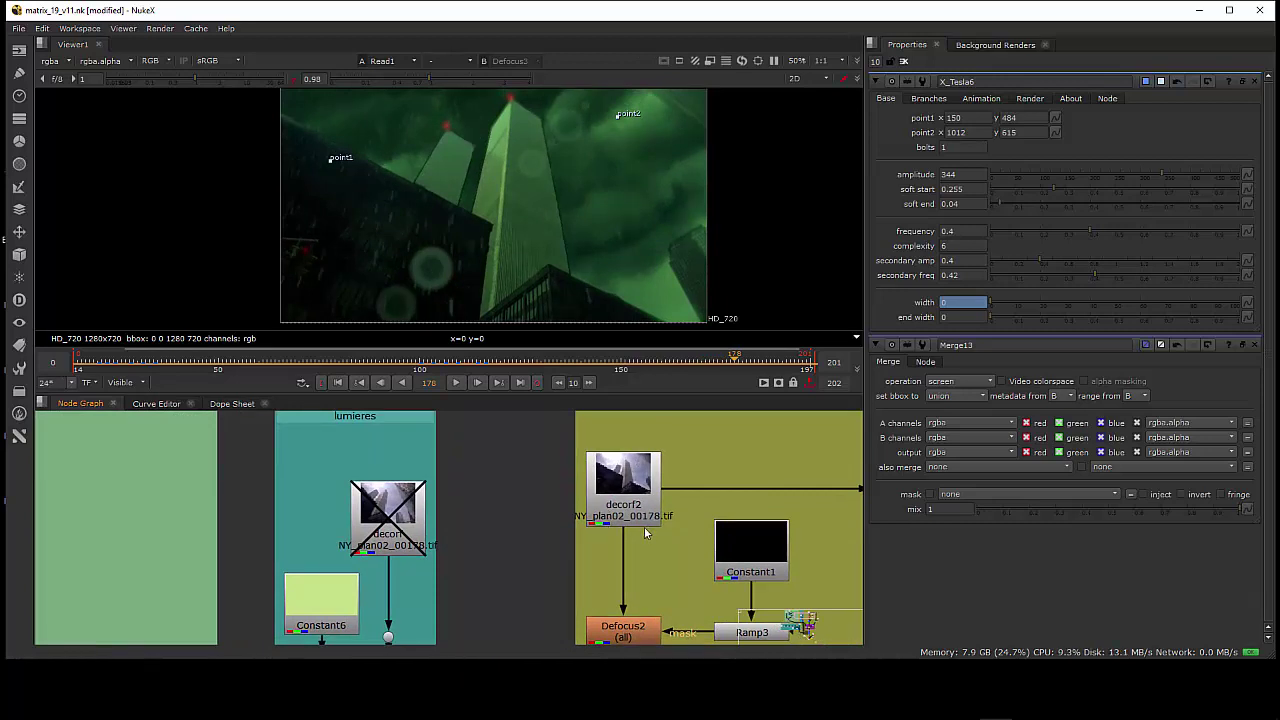
{"action": "scroll", "coordinate": [644, 529], "scroll_direction": "down", "scroll_amount": 2}
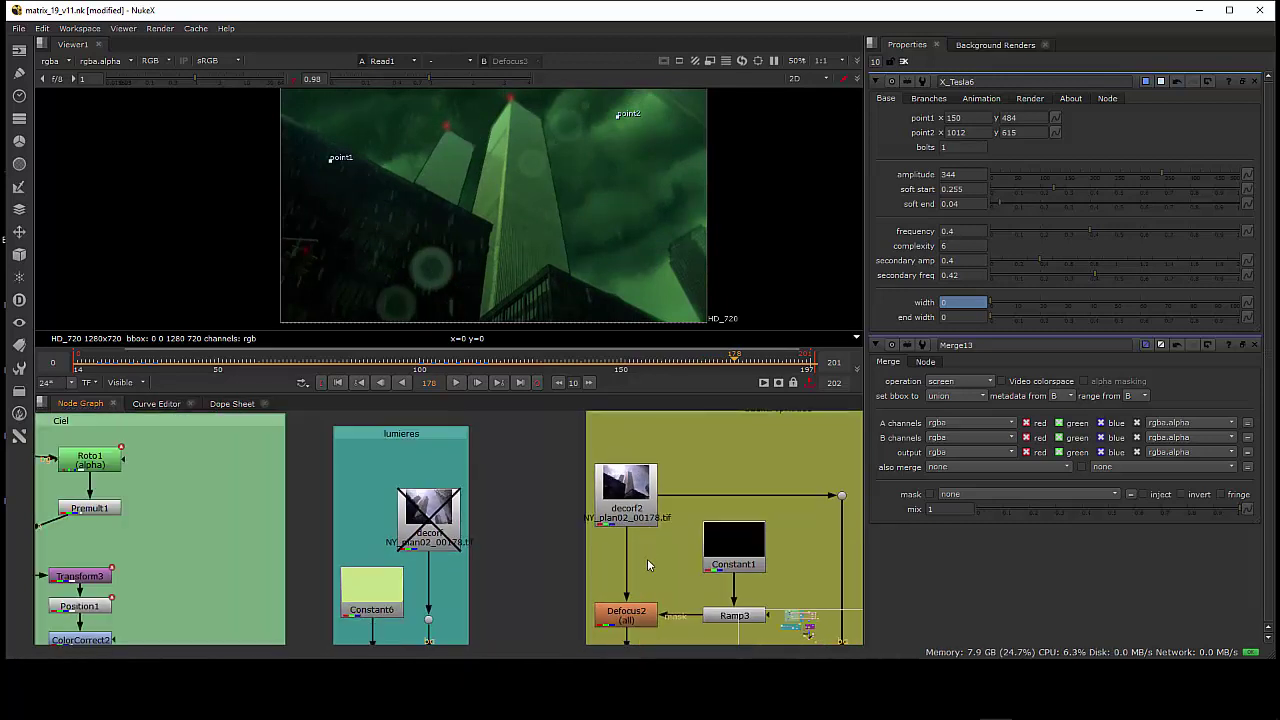
{"action": "left_click", "coordinate": [630, 500]}
{"action": "key", "text": "1"}
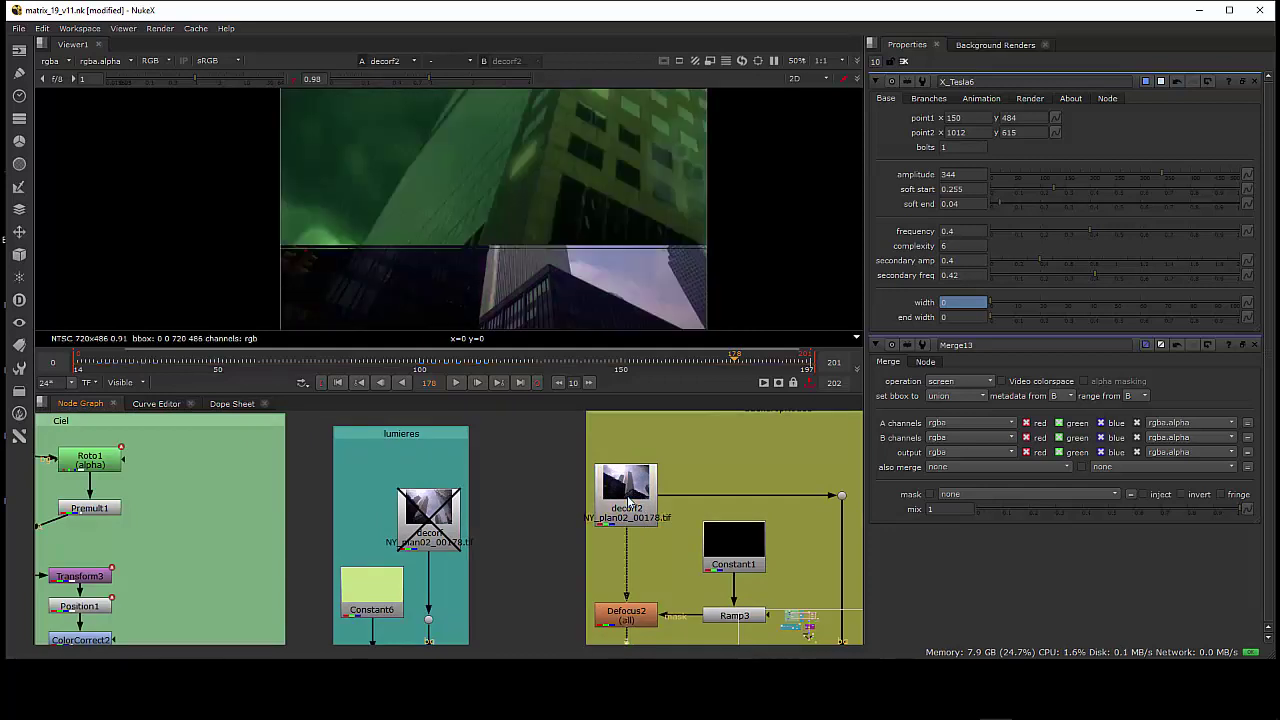
Step: Scrub through the decorf2 footage, viewing frame 61 and ending on frame 98
{"action": "left_click_drag", "start_coordinate": [100, 357], "coordinate": [262, 370]}
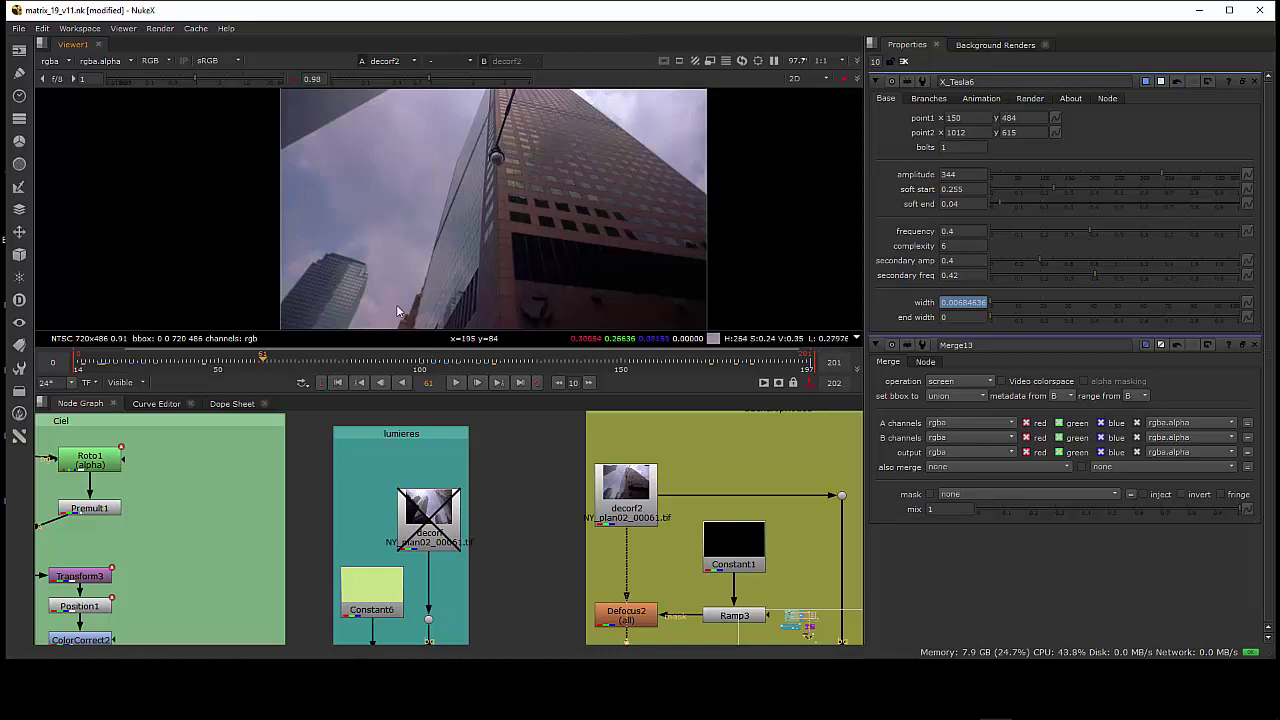
{"action": "left_click", "coordinate": [538, 358]}
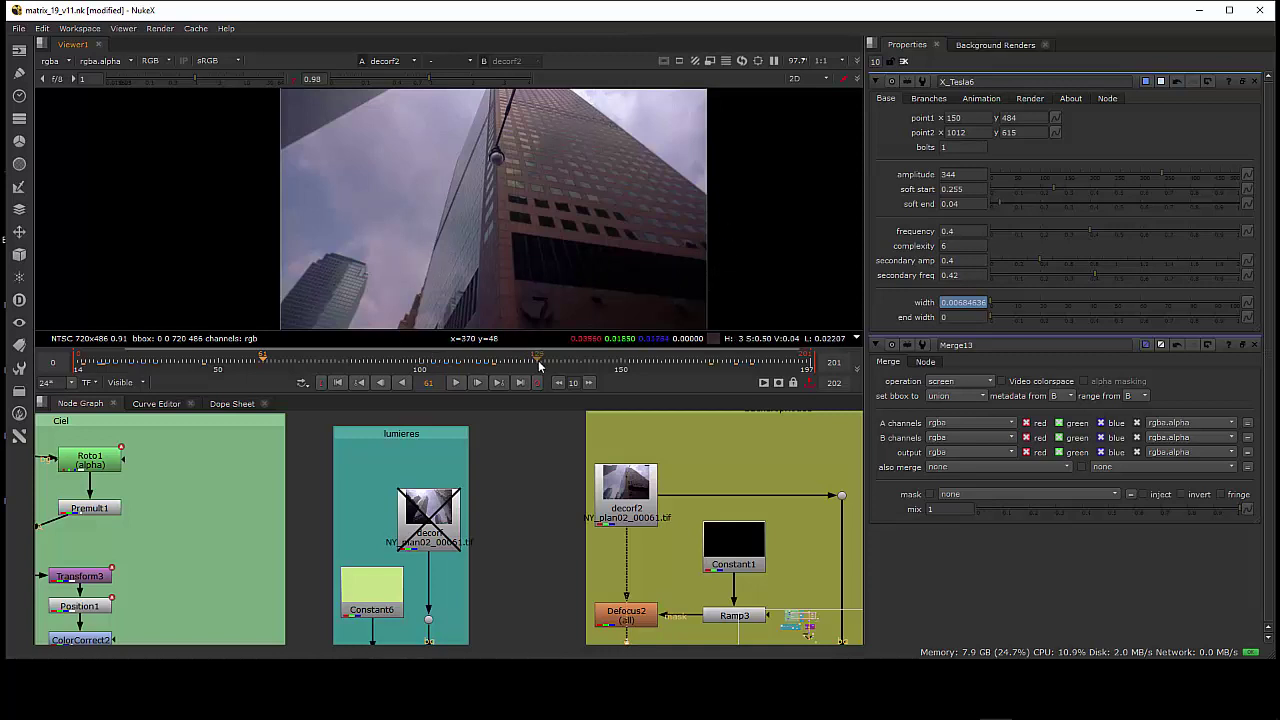
{"action": "left_click_drag", "start_coordinate": [538, 358], "coordinate": [412, 362]}
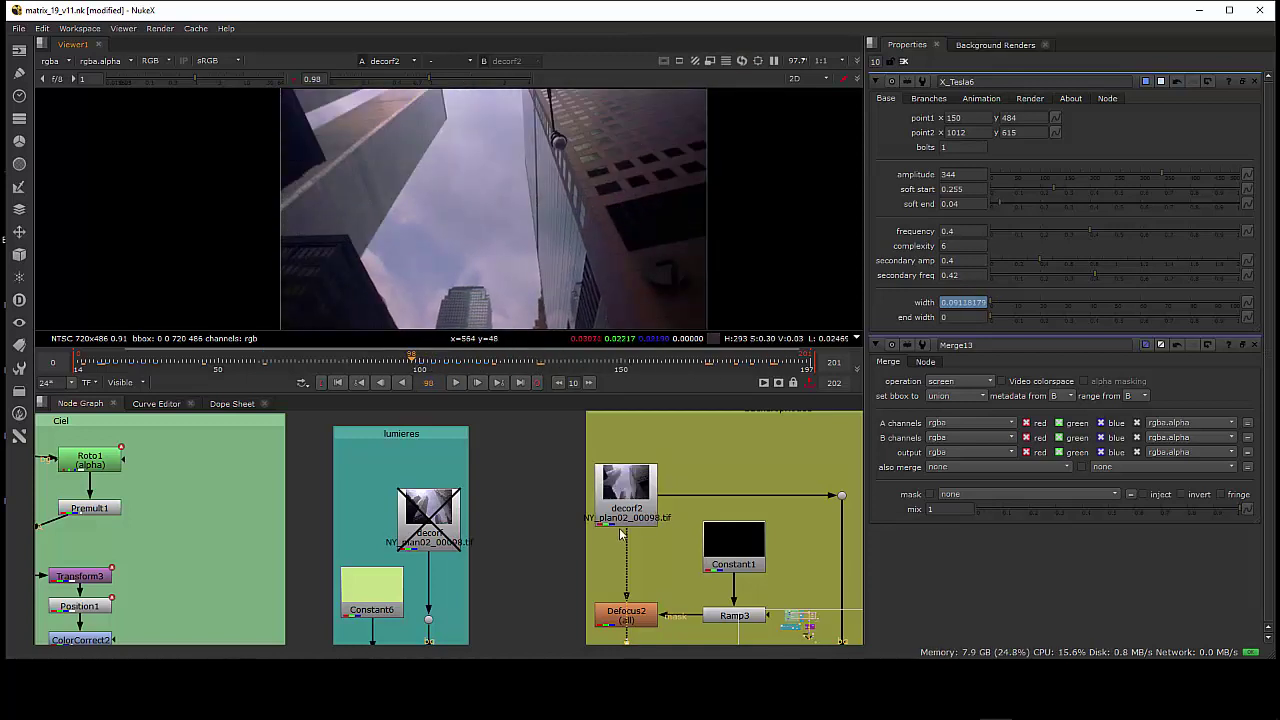
Step: Open the Roto_batiments2 node to view its roto shape over the footage, and close all open node properties
{"action": "middle_click_drag", "start_coordinate": [625, 612], "coordinate": [613, 475]}
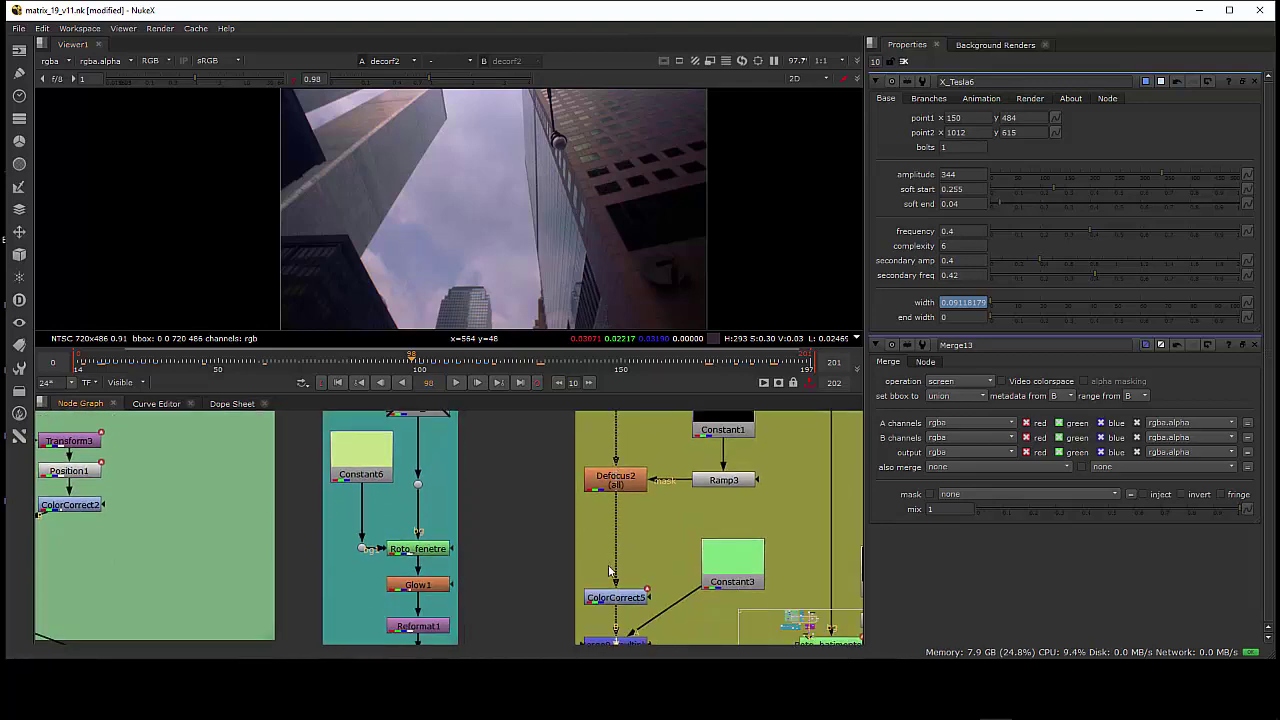
{"action": "middle_click_drag", "start_coordinate": [605, 585], "coordinate": [643, 423]}
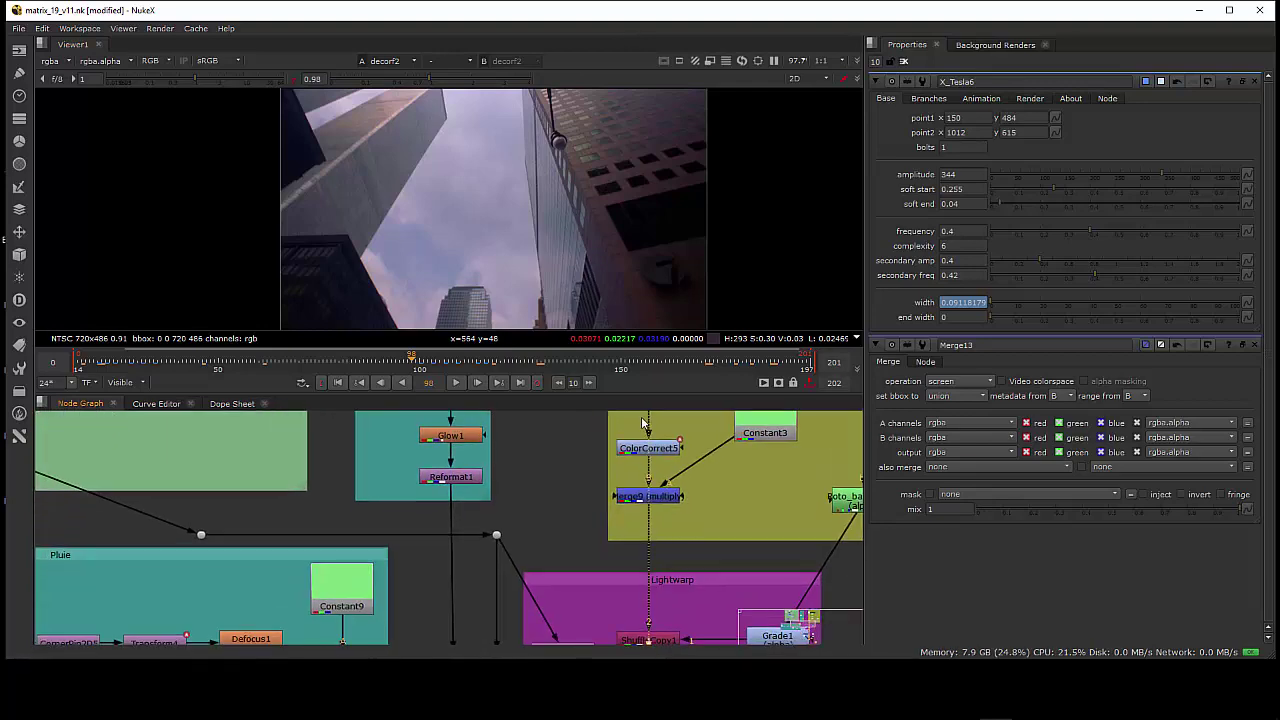
{"action": "middle_click_drag", "start_coordinate": [648, 468], "coordinate": [503, 530]}
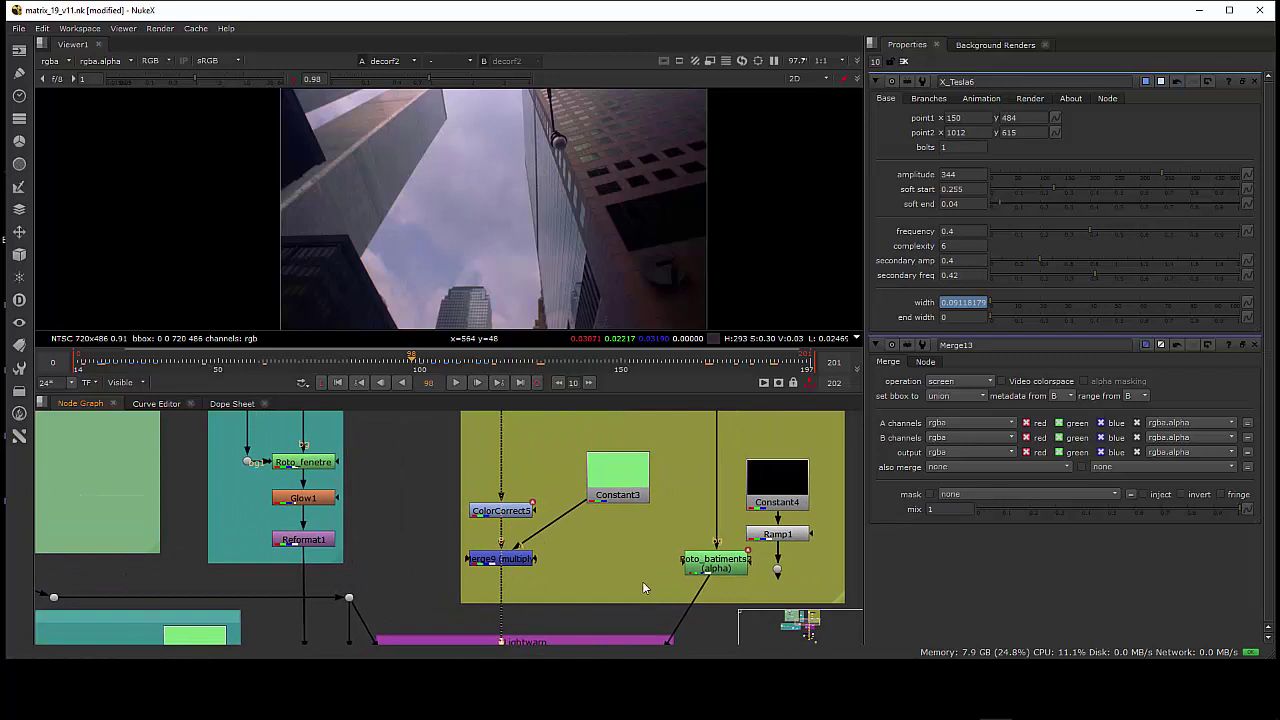
{"action": "double_click", "coordinate": [720, 566]}
{"action": "scroll", "coordinate": [456, 189], "scroll_direction": "down", "scroll_amount": 8}
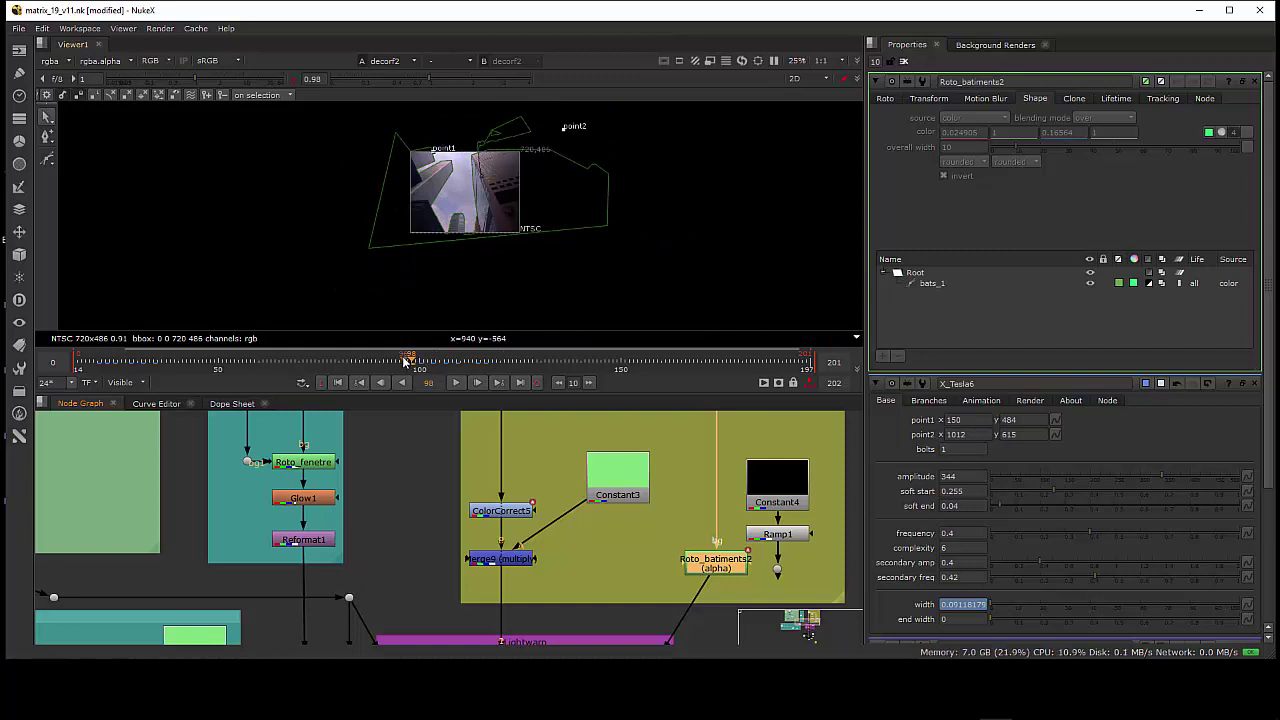
{"action": "left_click", "coordinate": [905, 62]}
{"action": "scroll", "coordinate": [492, 256], "scroll_direction": "up", "scroll_amount": 7}
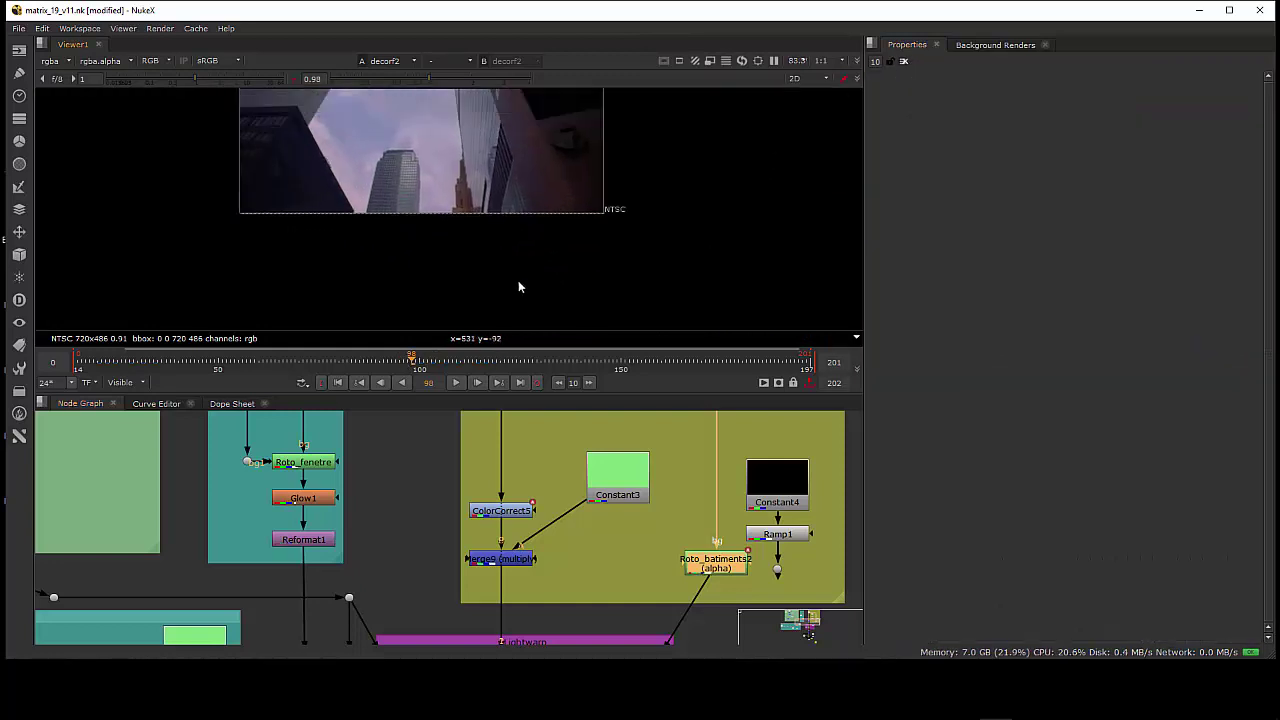
Step: Show the output of Transform2, at the end of the Ciel branch, in the viewer
{"action": "middle_click_drag", "start_coordinate": [531, 567], "coordinate": [640, 528]}
{"action": "middle_click_drag", "start_coordinate": [549, 508], "coordinate": [586, 569]}
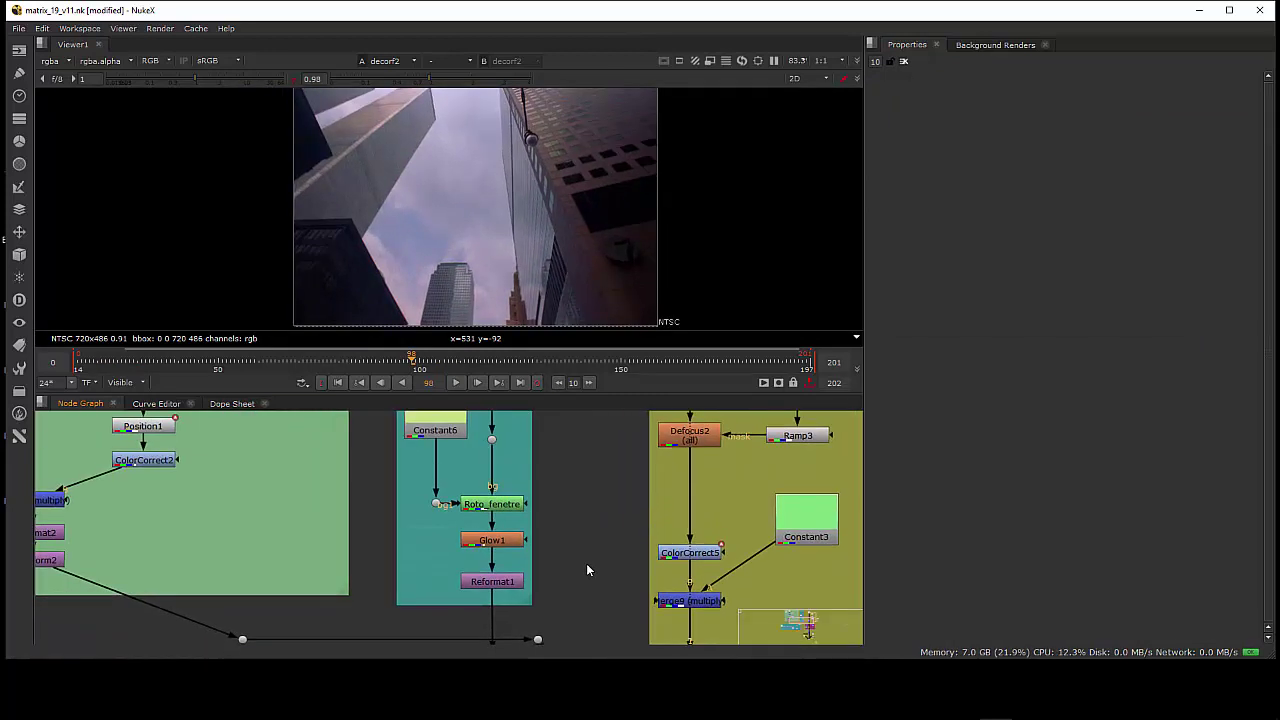
{"action": "middle_click_drag", "start_coordinate": [550, 516], "coordinate": [651, 569]}
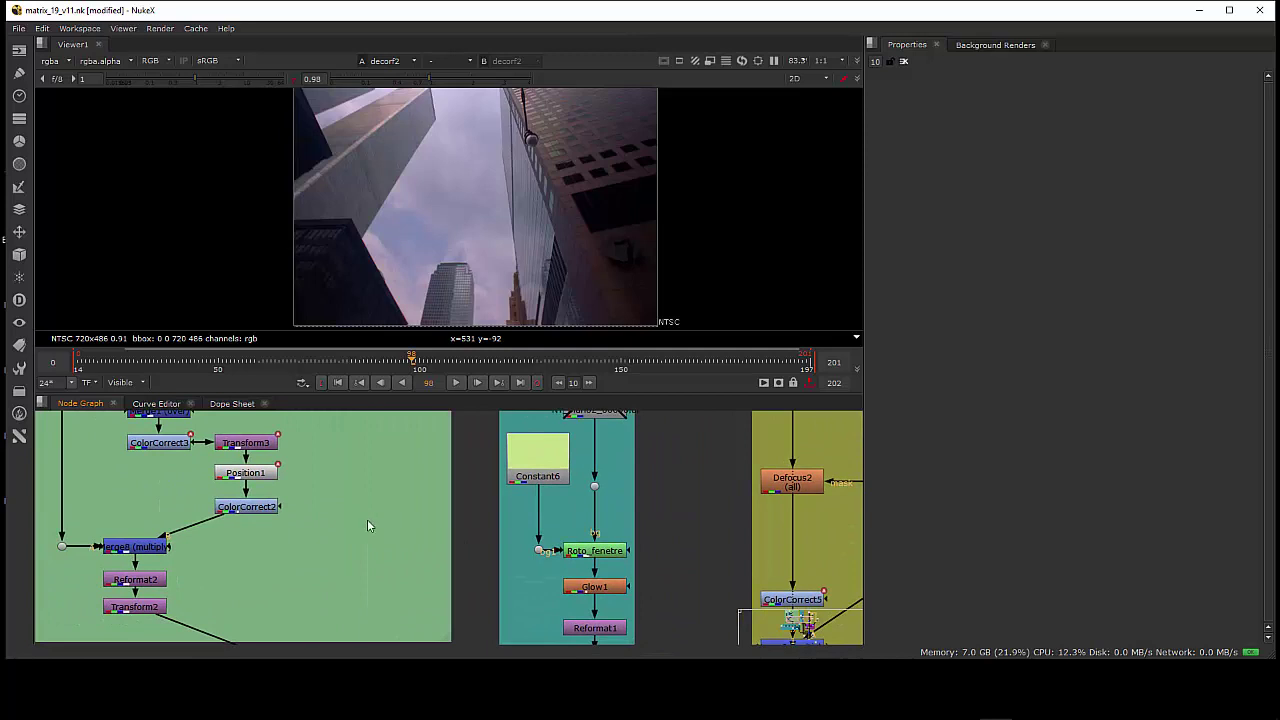
{"action": "middle_click_drag", "start_coordinate": [367, 519], "coordinate": [440, 582]}
{"action": "middle_click_drag", "start_coordinate": [435, 535], "coordinate": [578, 606]}
{"action": "middle_click_drag", "start_coordinate": [500, 547], "coordinate": [449, 531]}
{"action": "scroll", "coordinate": [530, 573], "scroll_direction": "up", "scroll_amount": 3}
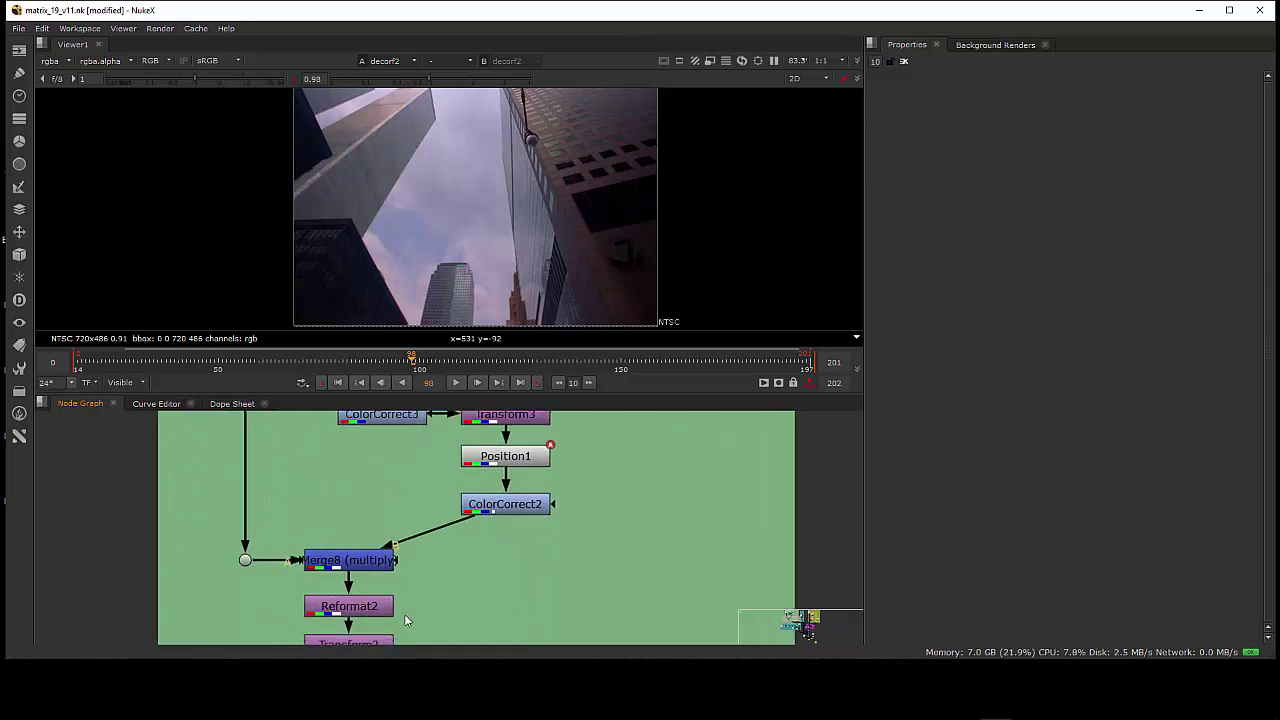
{"action": "middle_click_drag", "start_coordinate": [403, 614], "coordinate": [381, 564]}
{"action": "left_click", "coordinate": [367, 603]}
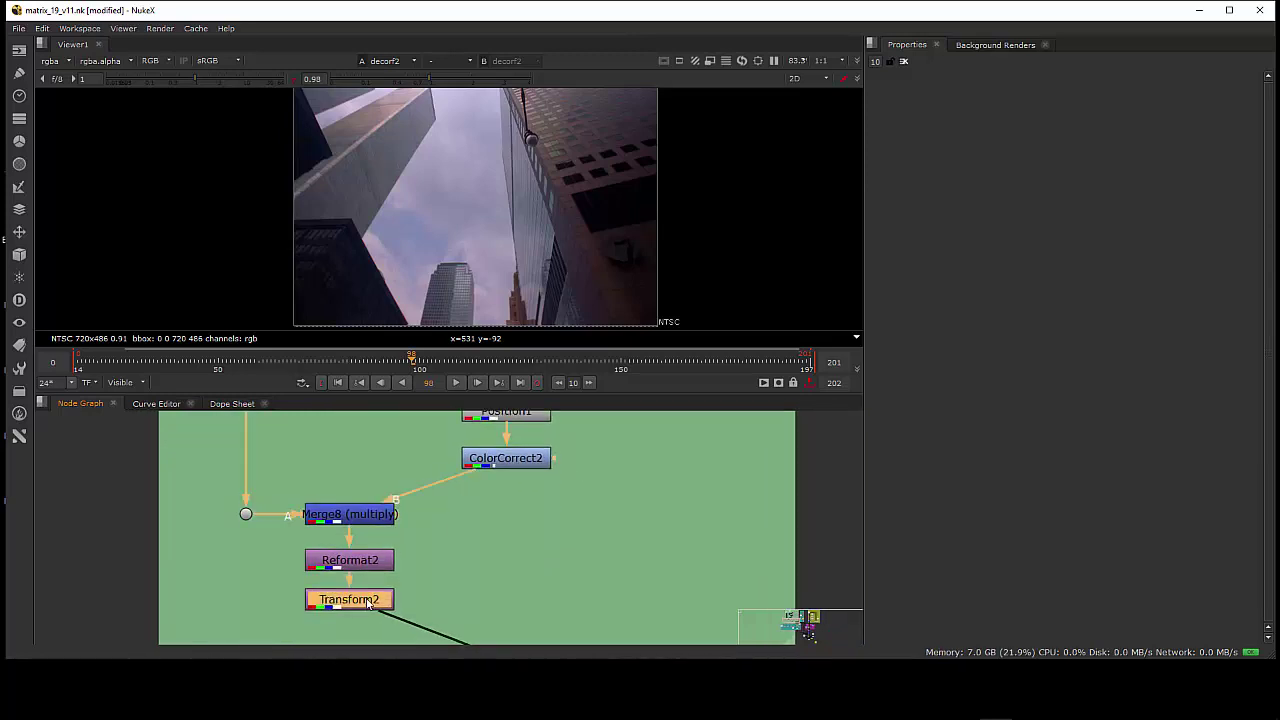
{"action": "key", "text": "1"}
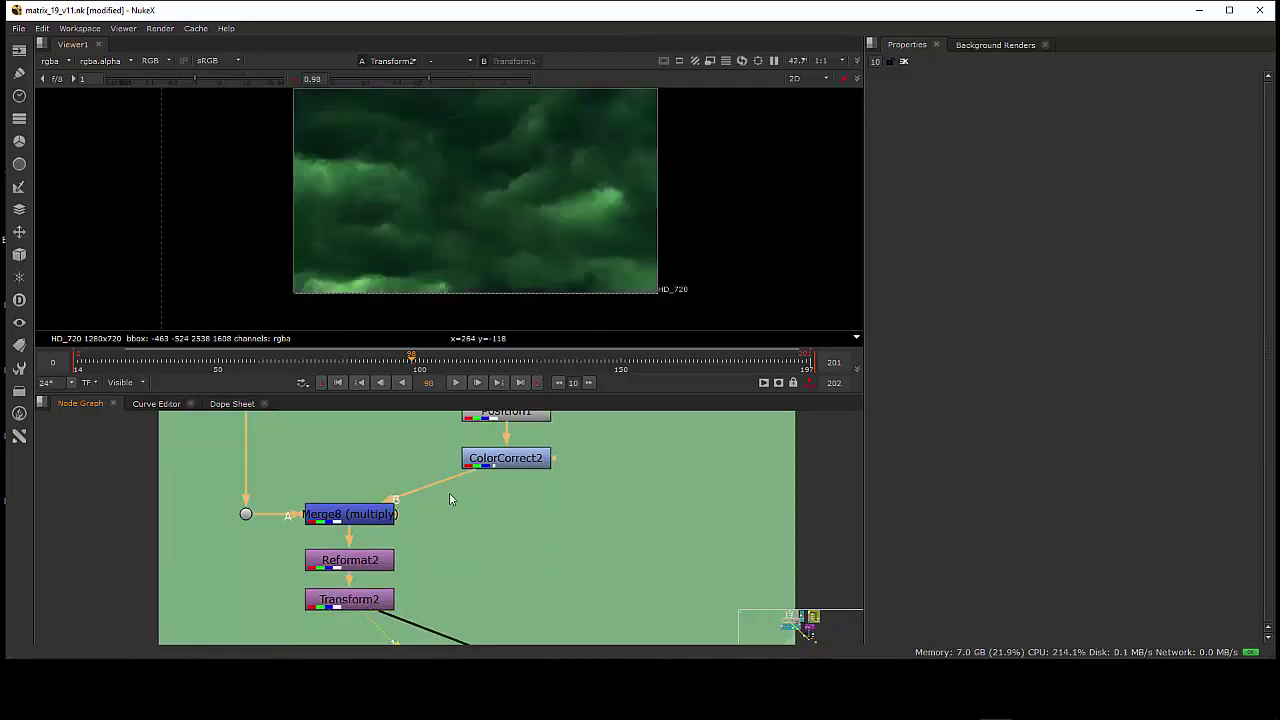
Step: Select the ciel_orageux.jpg Read node and scrub the sky result from frame 16 to frame 80
{"action": "middle_click_drag", "start_coordinate": [449, 523], "coordinate": [469, 620]}
{"action": "left_click", "coordinate": [421, 482]}
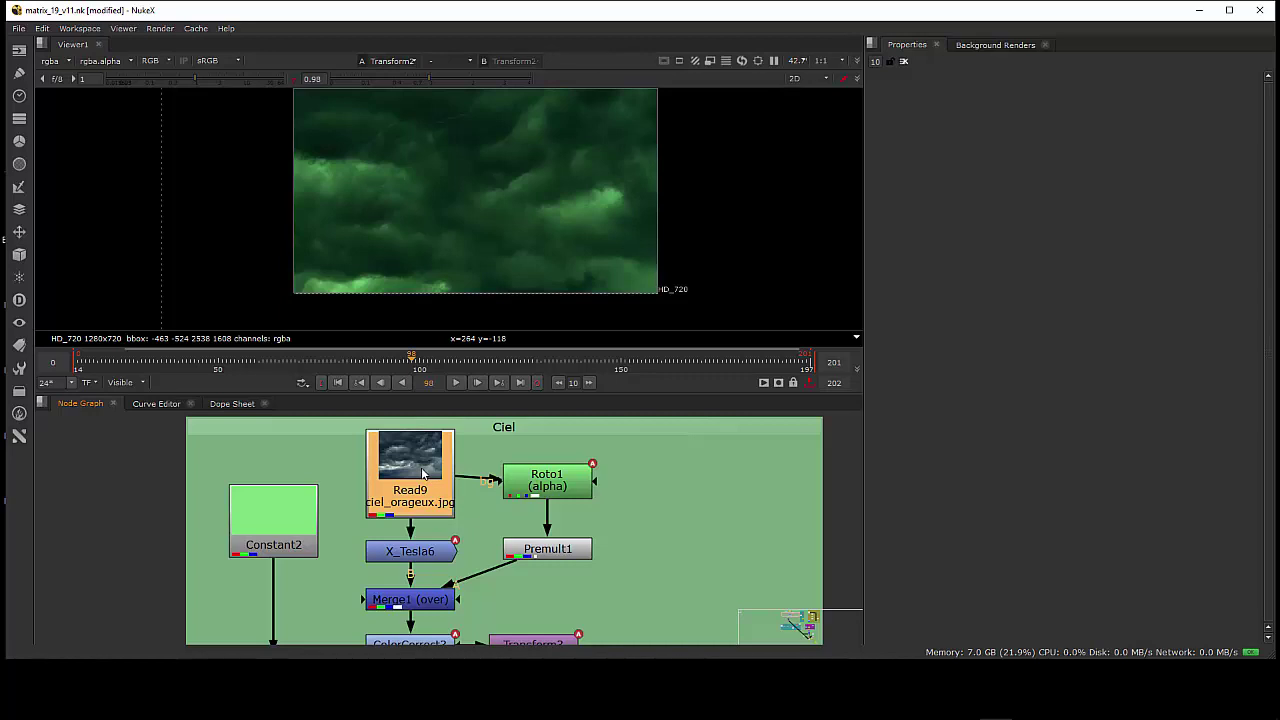
{"action": "left_click", "coordinate": [83, 369]}
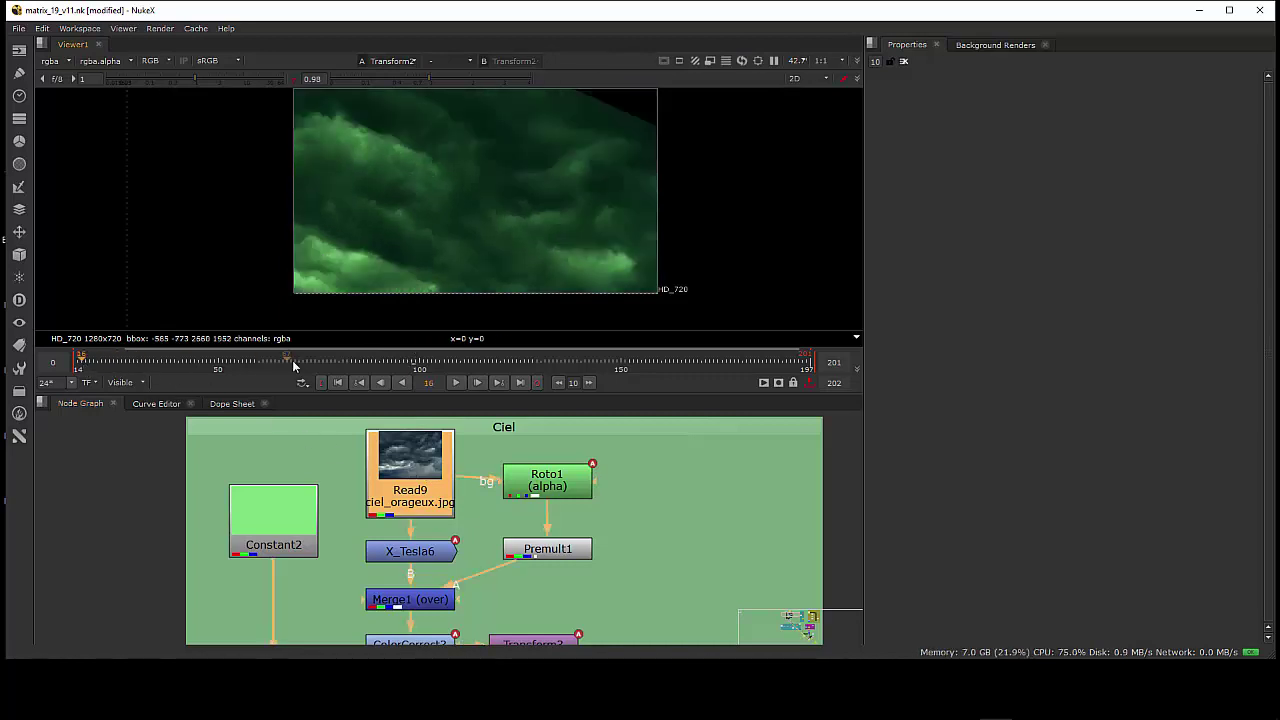
{"action": "middle_click_drag", "start_coordinate": [575, 268], "coordinate": [547, 289]}
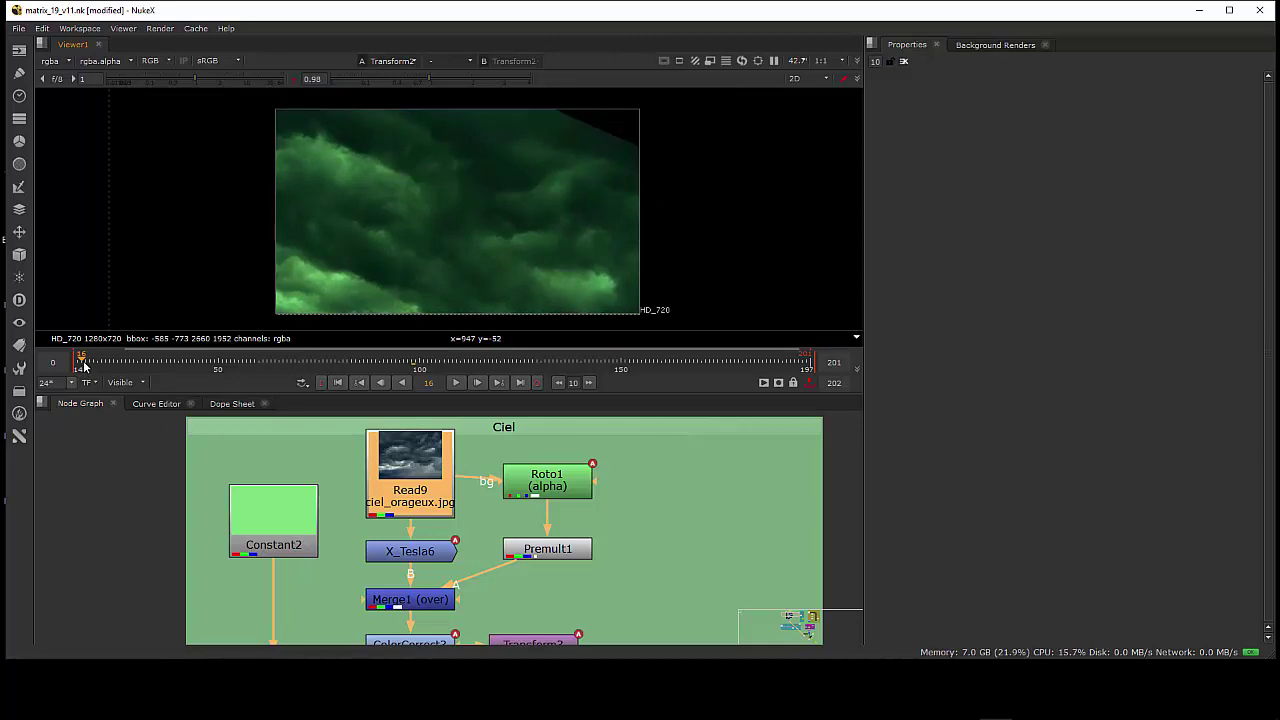
{"action": "left_click_drag", "start_coordinate": [88, 369], "coordinate": [340, 369]}
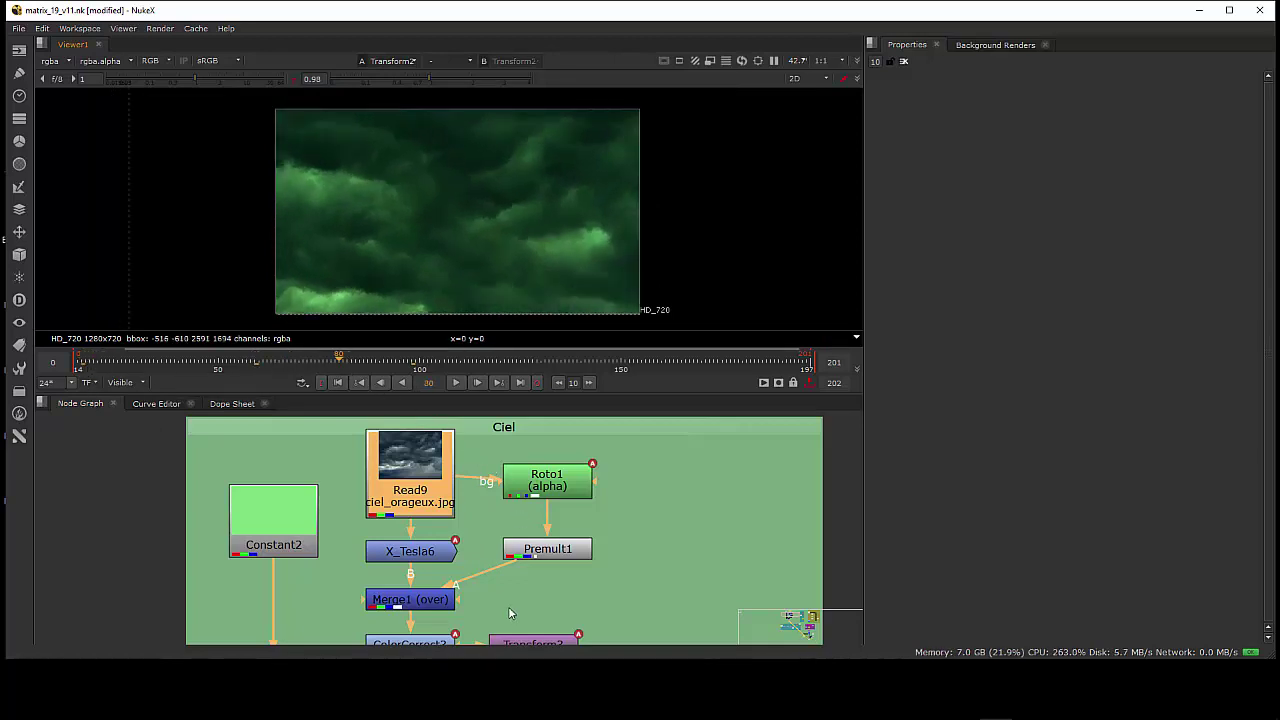
Step: Locate the Position1 node in the Ciel branch, and show the decorf2 footage in the viewer again
{"action": "scroll", "coordinate": [509, 613], "scroll_direction": "down", "scroll_amount": 5}
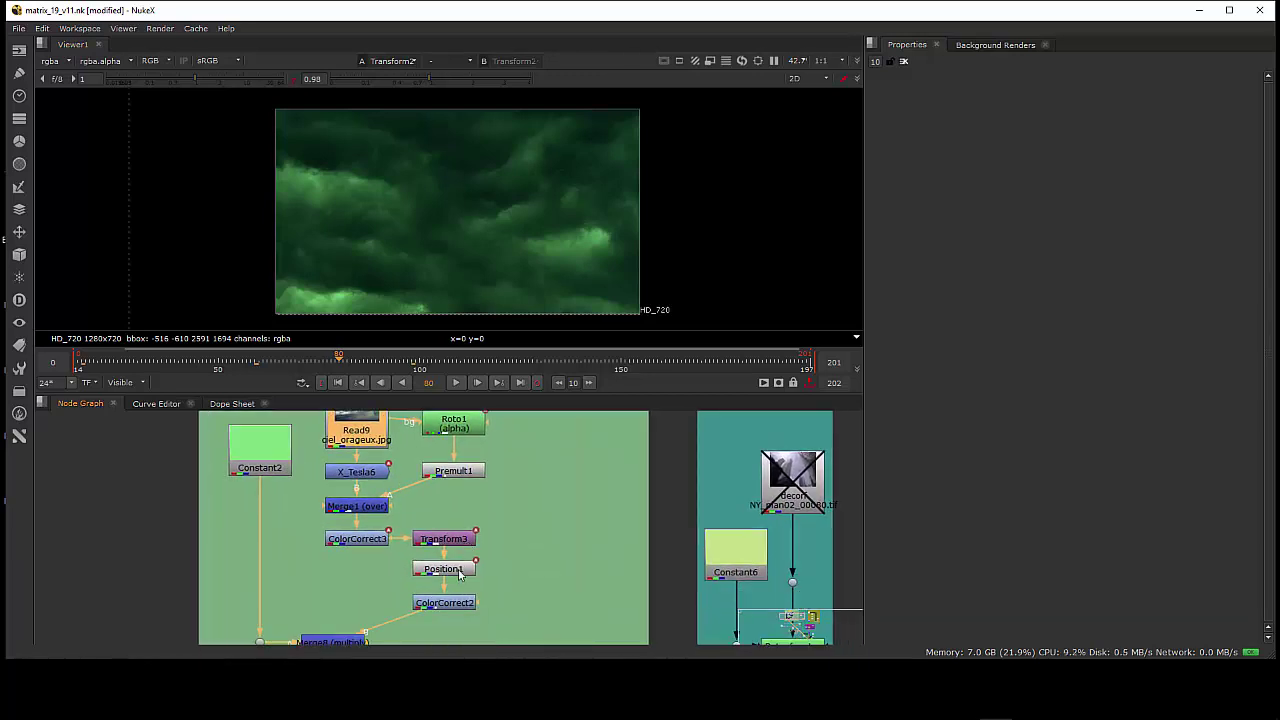
{"action": "left_click", "coordinate": [459, 573]}
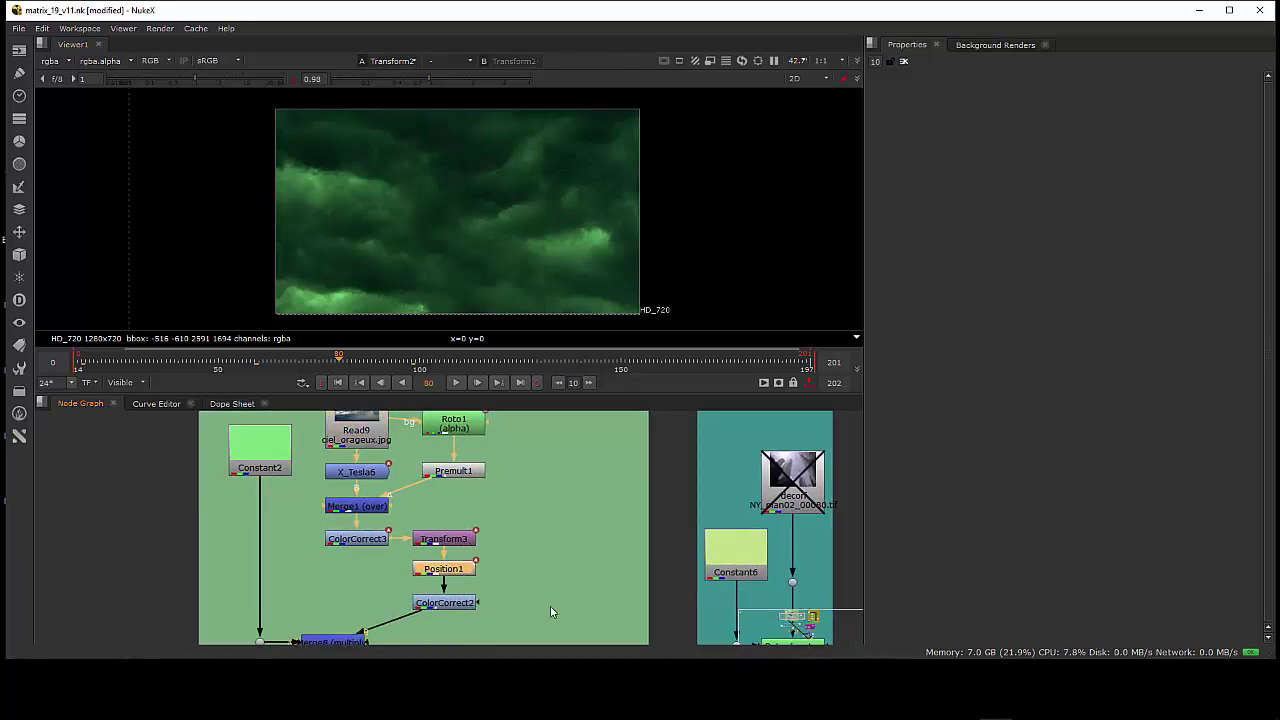
{"action": "middle_click_drag", "start_coordinate": [557, 615], "coordinate": [354, 547]}
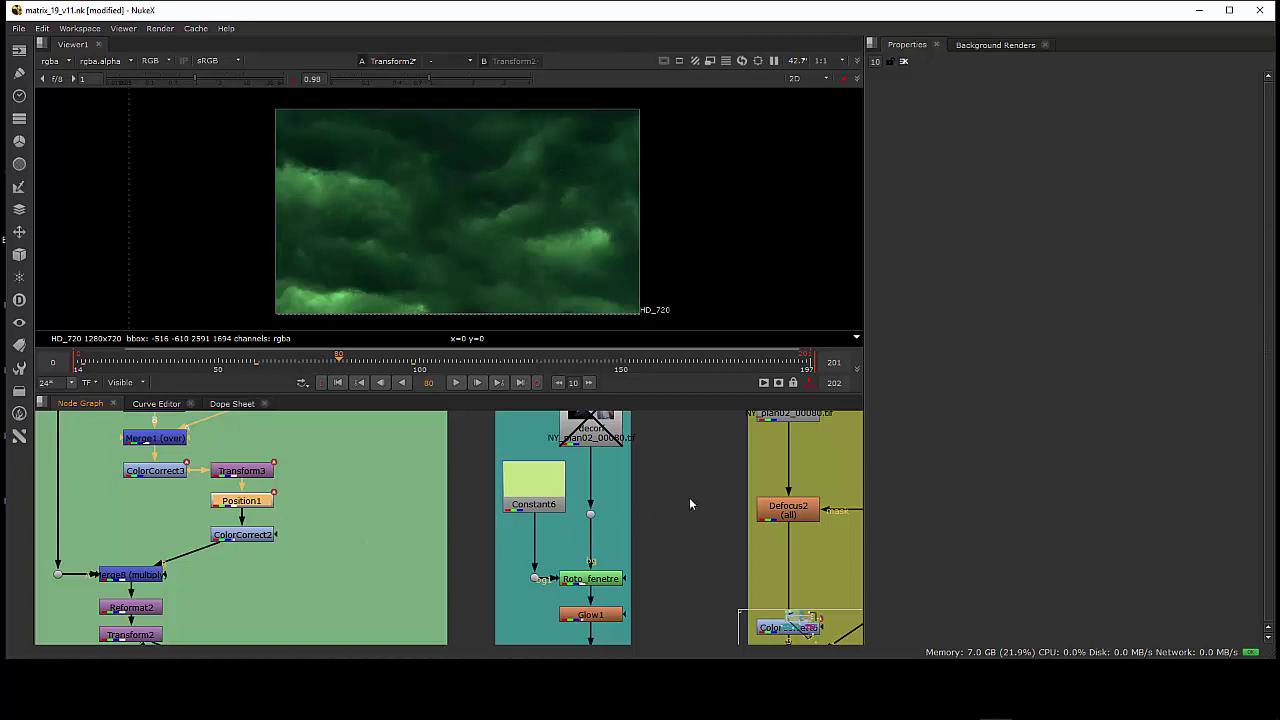
{"action": "middle_click_drag", "start_coordinate": [689, 504], "coordinate": [630, 678]}
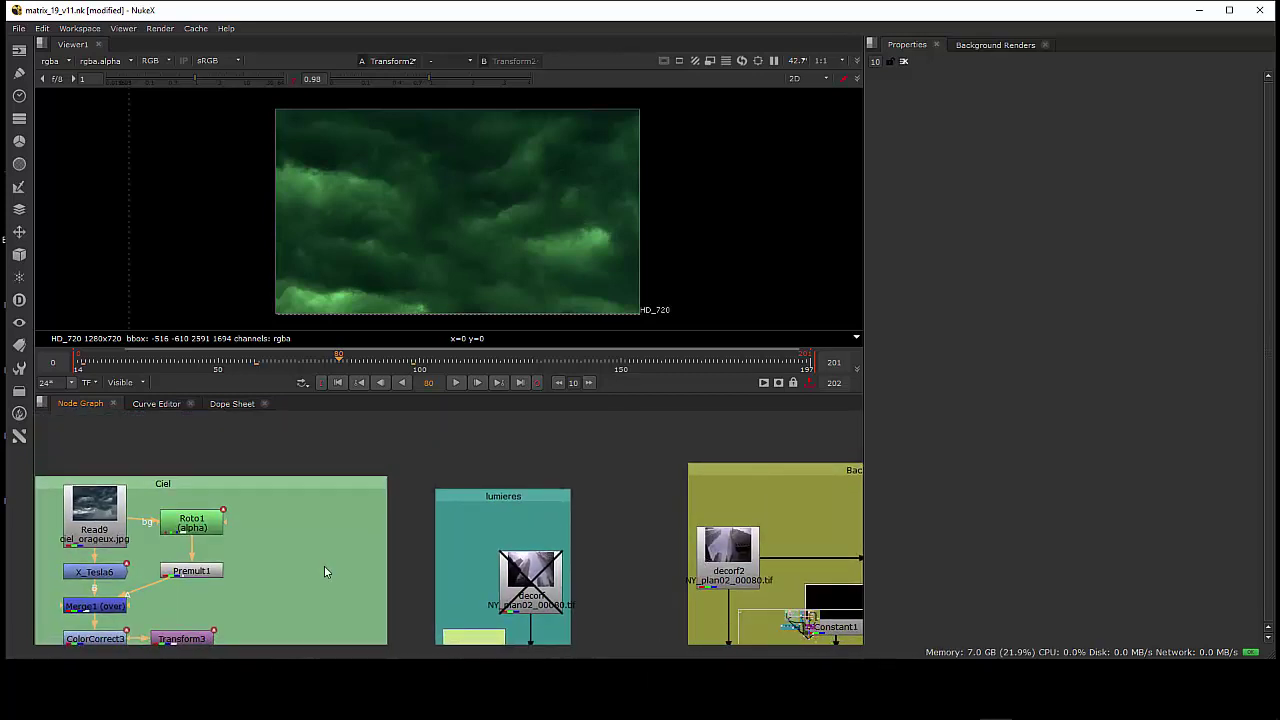
{"action": "middle_click_drag", "start_coordinate": [292, 562], "coordinate": [619, 517], "text": "alt"}
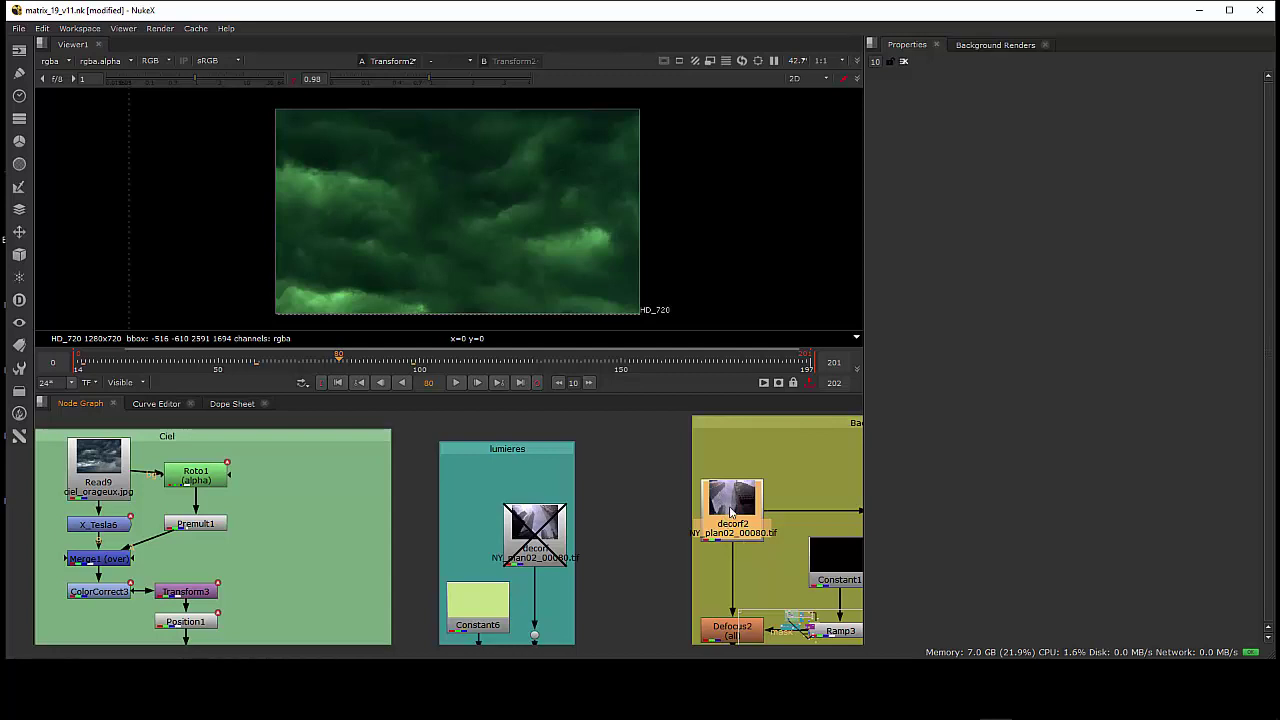
{"action": "key", "text": "1"}
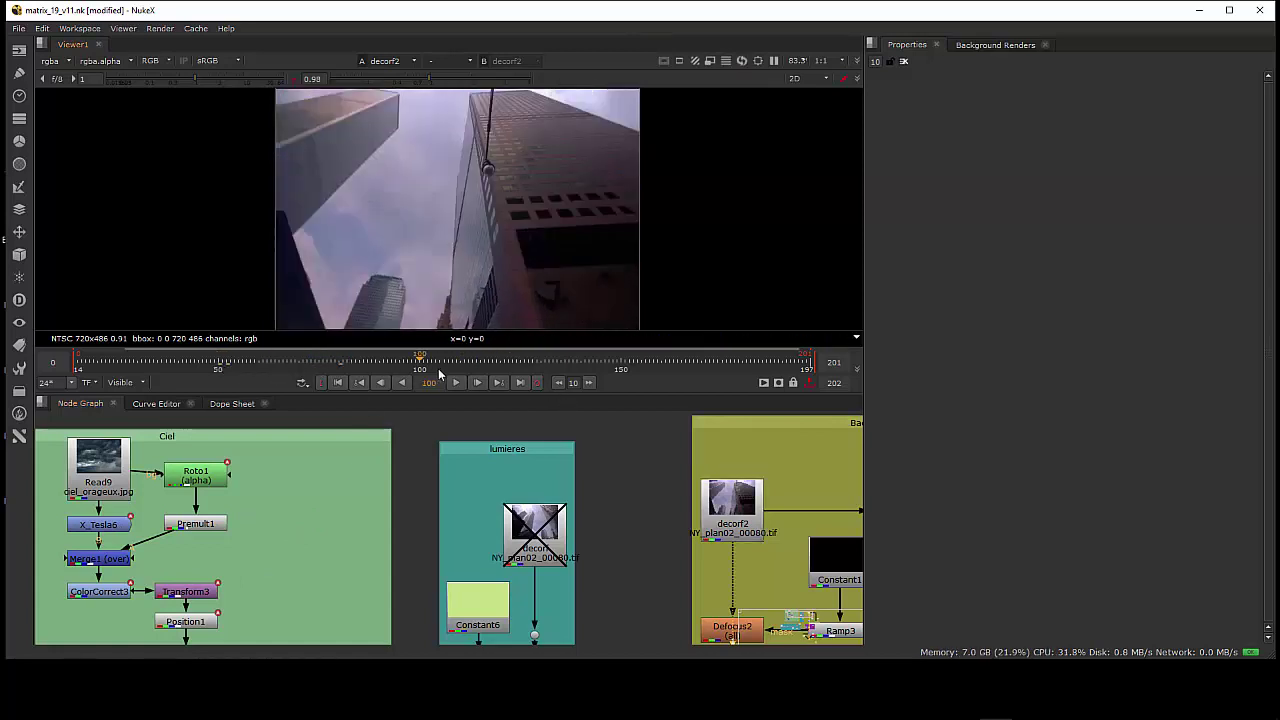
Step: Show the Transform2 sky output in the viewer and go to frame 26 to view the lightning
{"action": "middle_click_drag", "start_coordinate": [242, 578], "coordinate": [254, 498]}
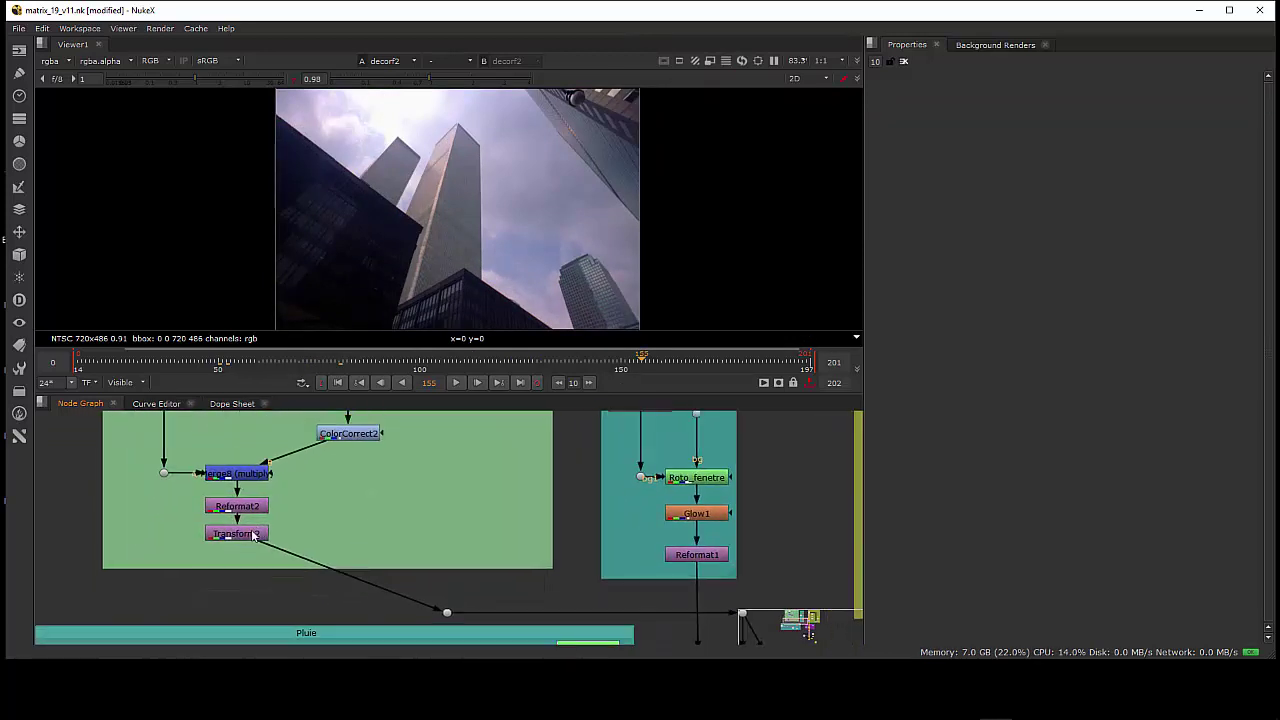
{"action": "left_click", "coordinate": [254, 537]}
{"action": "key", "text": "1"}
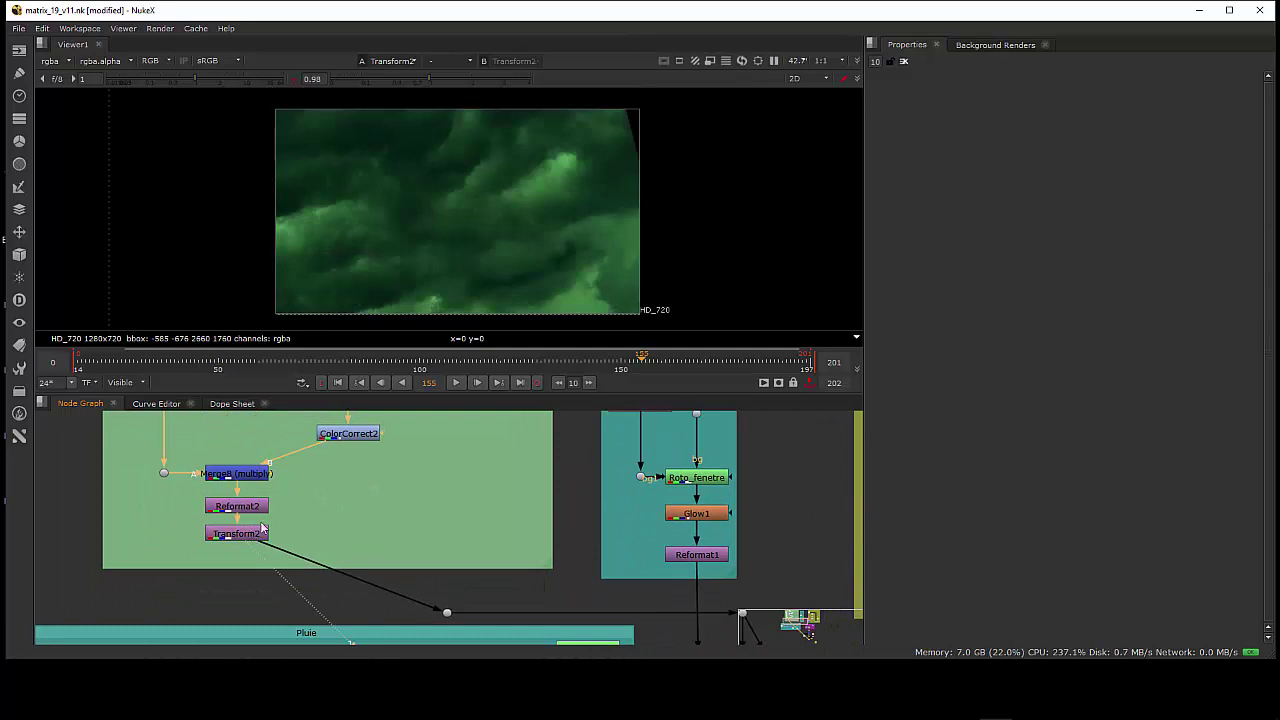
{"action": "left_click", "coordinate": [166, 361]}
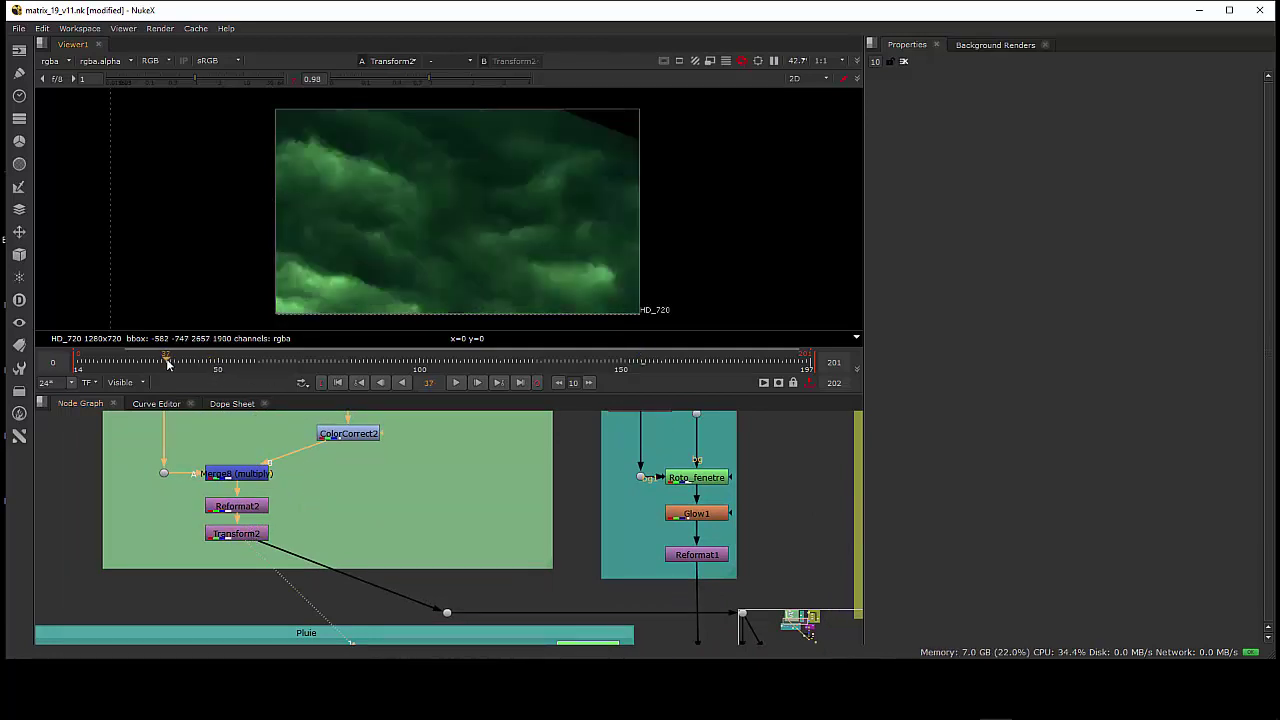
{"action": "left_click", "coordinate": [121, 362]}
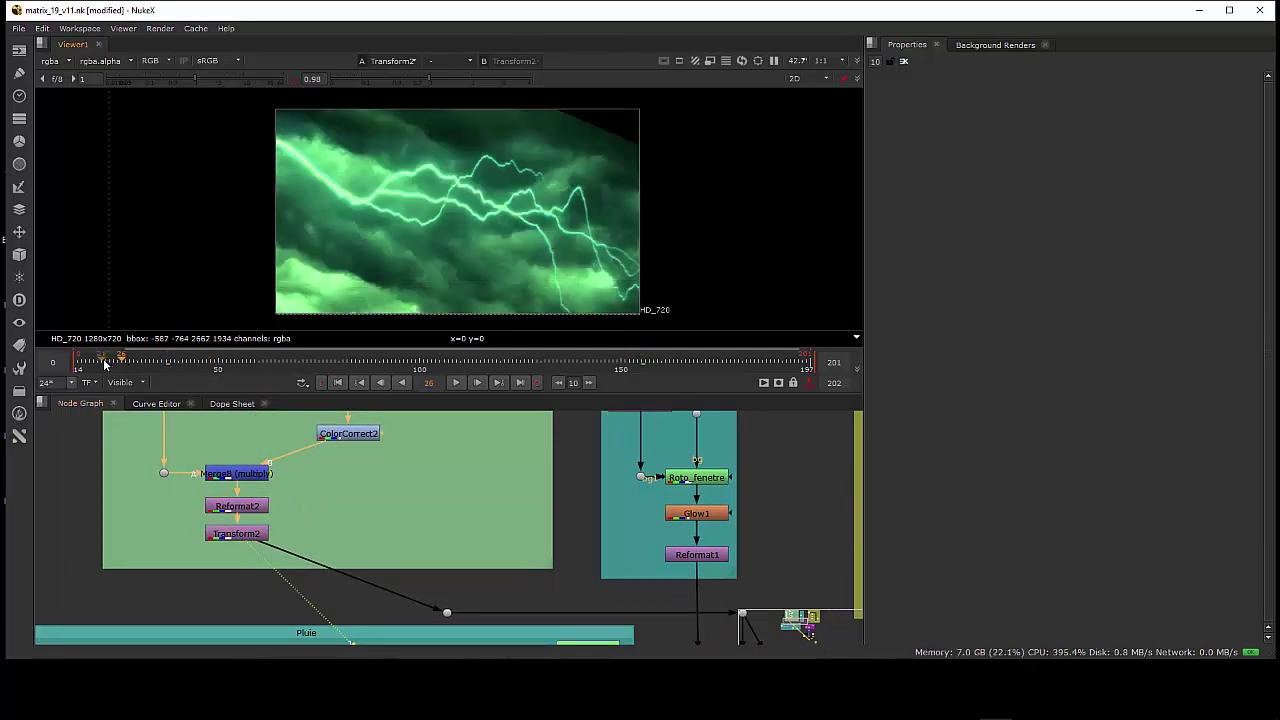
Step: Scrub the lightning flash up to frame 28 and select the X_Tesla6 node under the sky image
{"action": "middle_click_drag", "start_coordinate": [180, 450], "coordinate": [300, 525]}
{"action": "scroll", "coordinate": [303, 527], "scroll_direction": "up", "scroll_amount": 4}
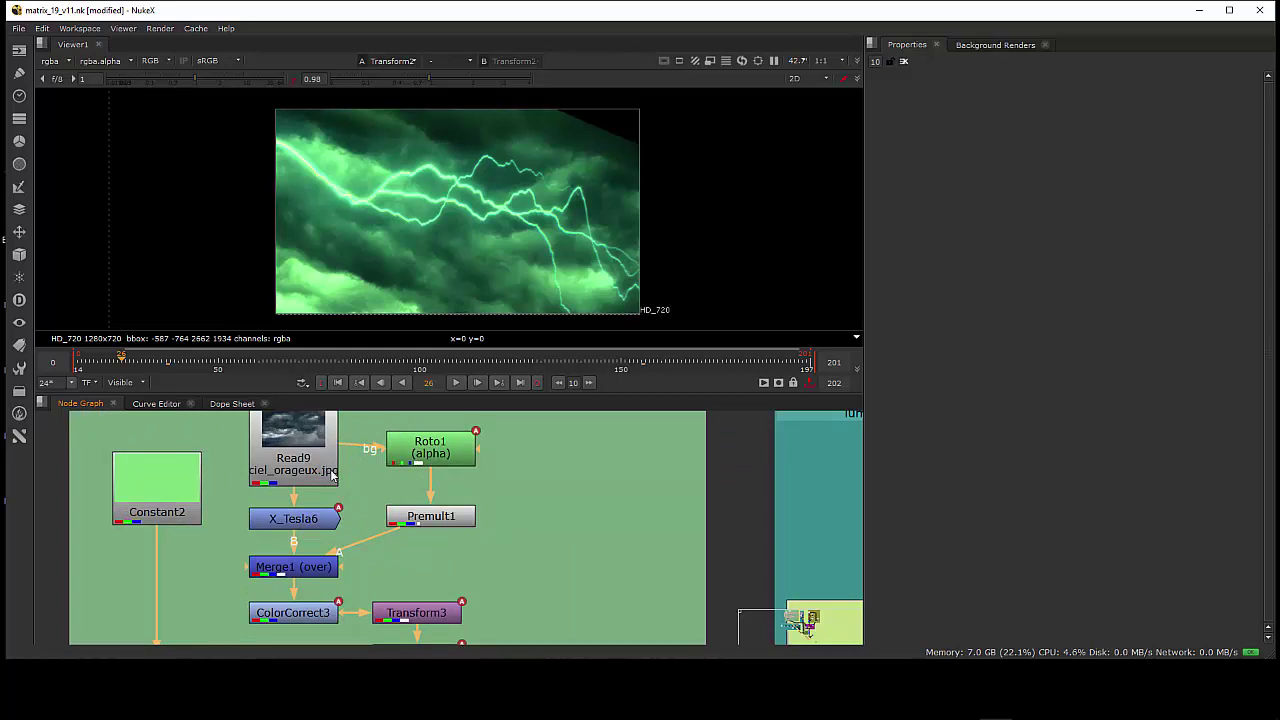
{"action": "left_click", "coordinate": [95, 362]}
{"action": "left_click_drag", "start_coordinate": [95, 360], "coordinate": [129, 364]}
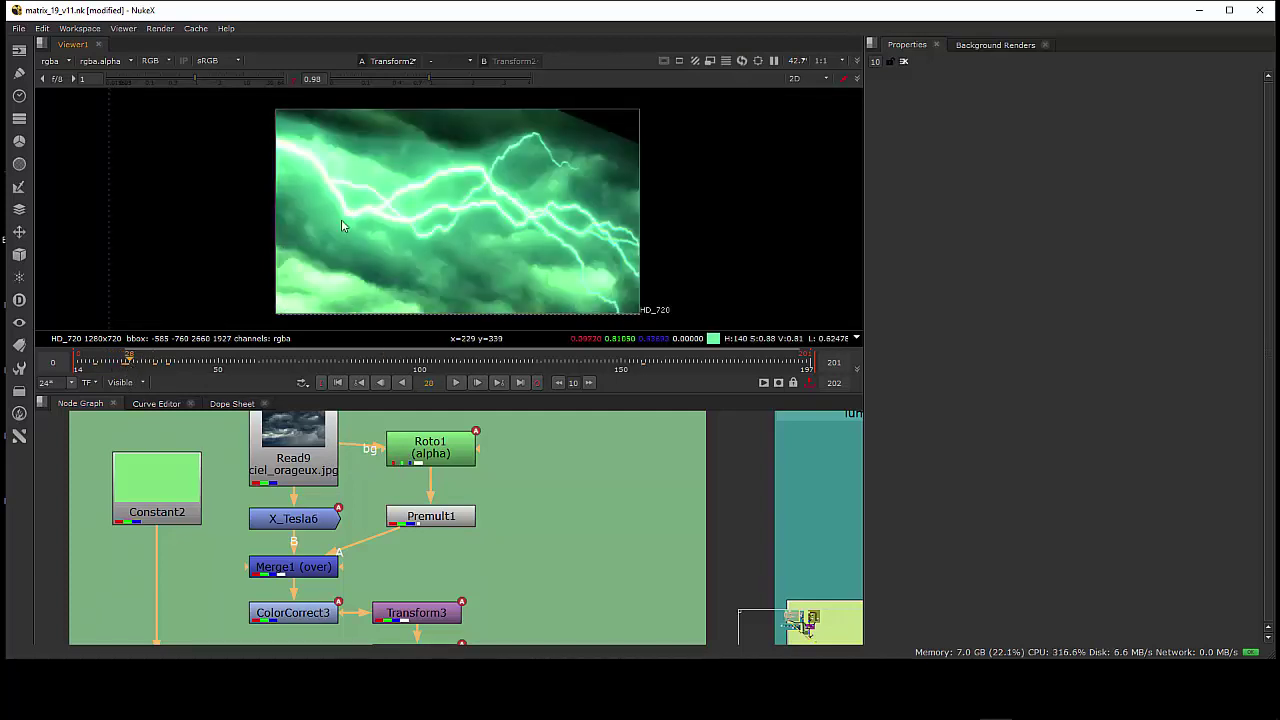
{"action": "left_click", "coordinate": [300, 527]}
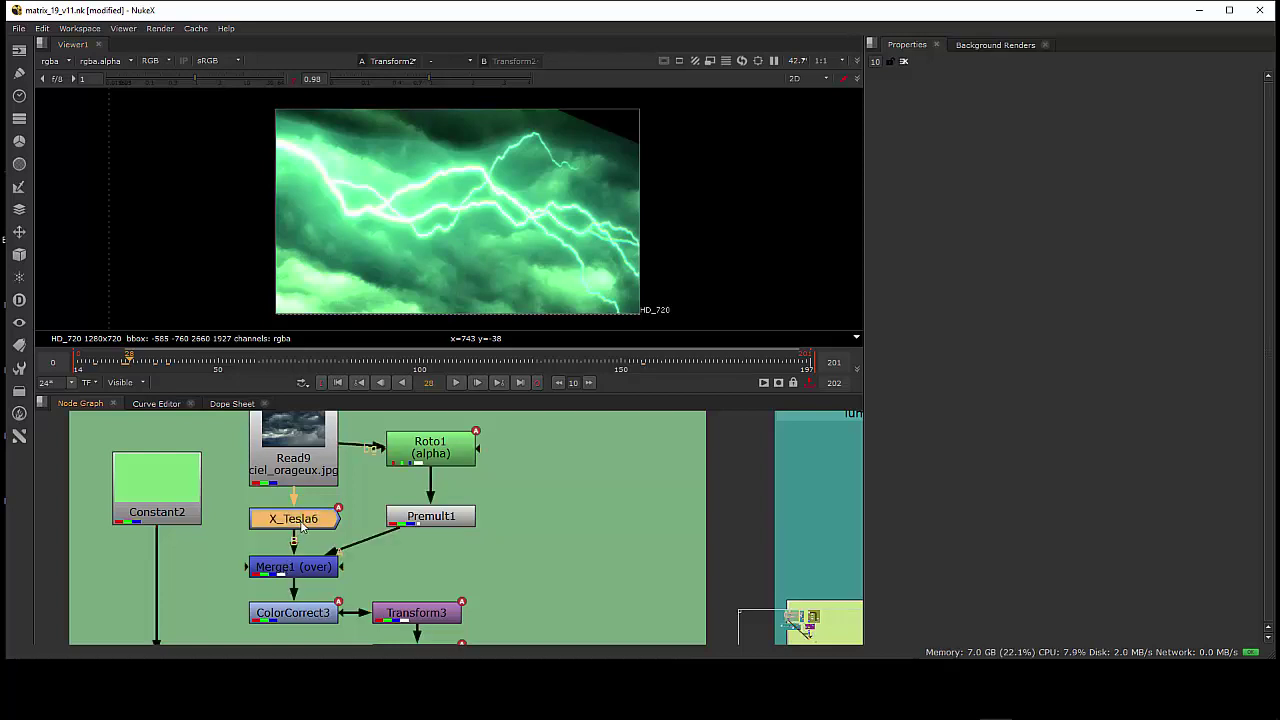
Step: Open the X_Tesla6 settings and move the lightning's point1 handle inside the sky image to about x 248, y 516
{"action": "double_click", "coordinate": [302, 521]}
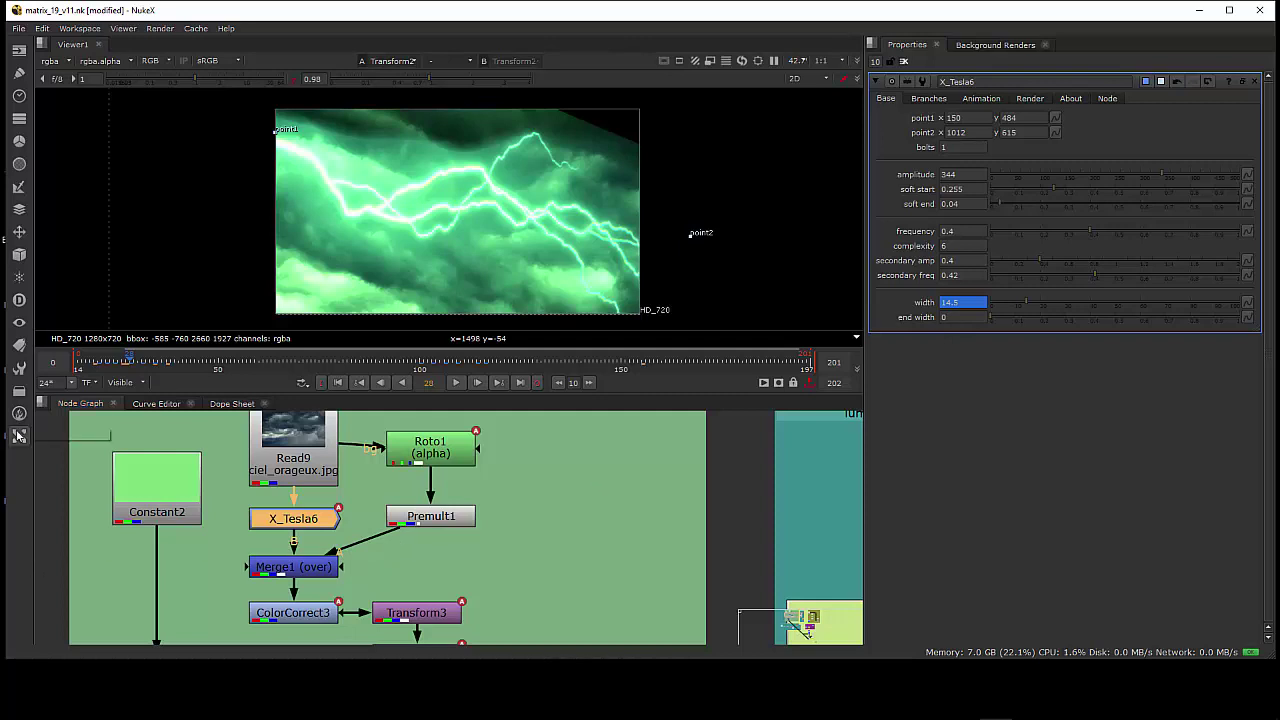
{"action": "left_click", "coordinate": [43, 489]}
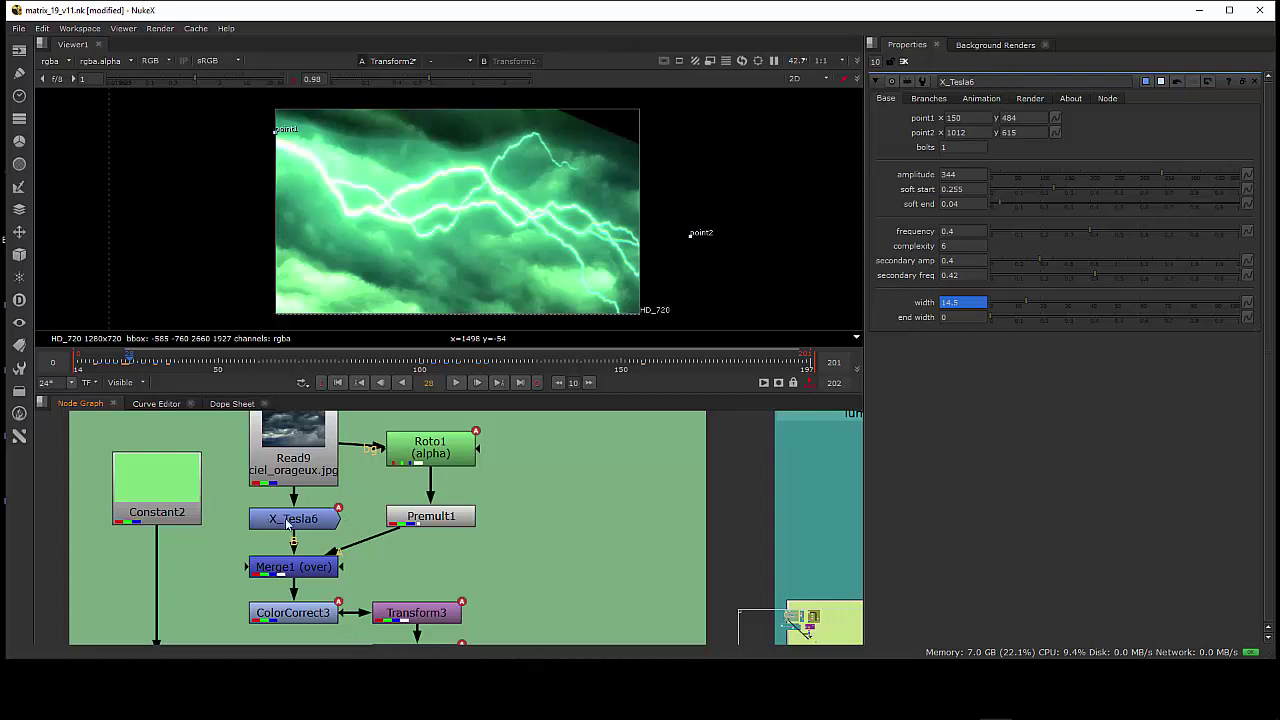
{"action": "left_click", "coordinate": [287, 522]}
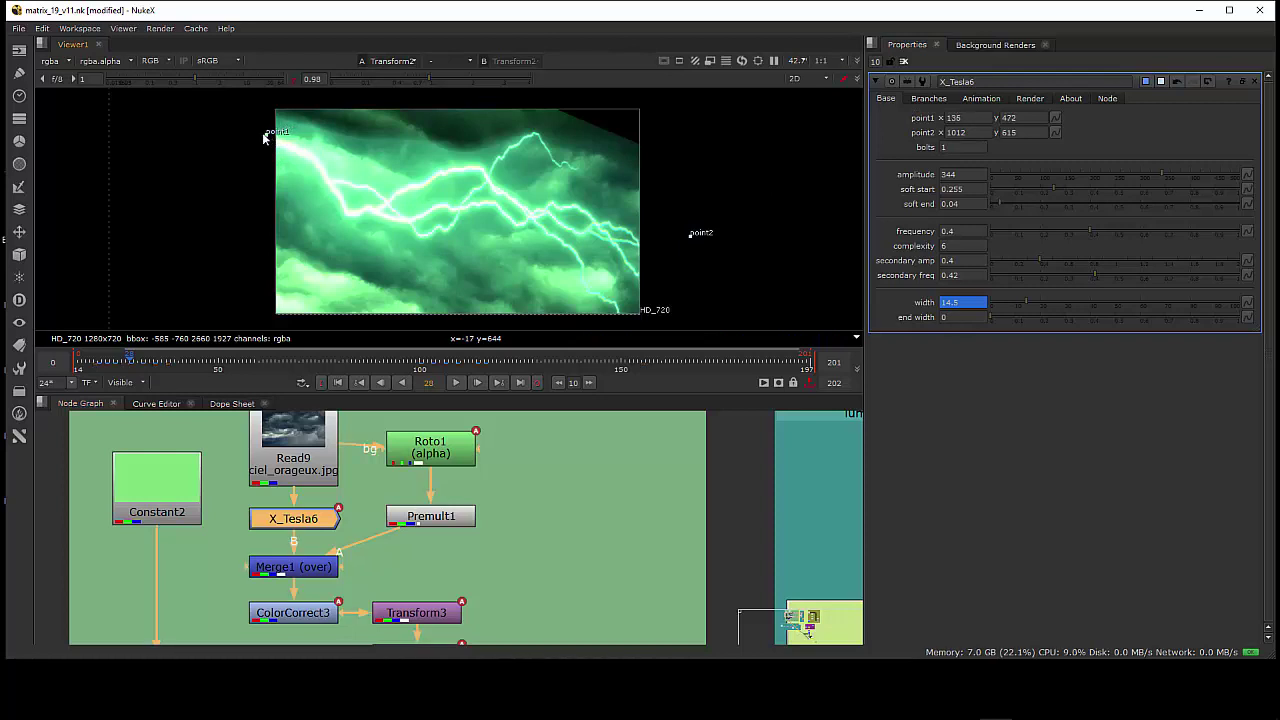
{"action": "left_click_drag", "start_coordinate": [272, 135], "coordinate": [341, 147]}
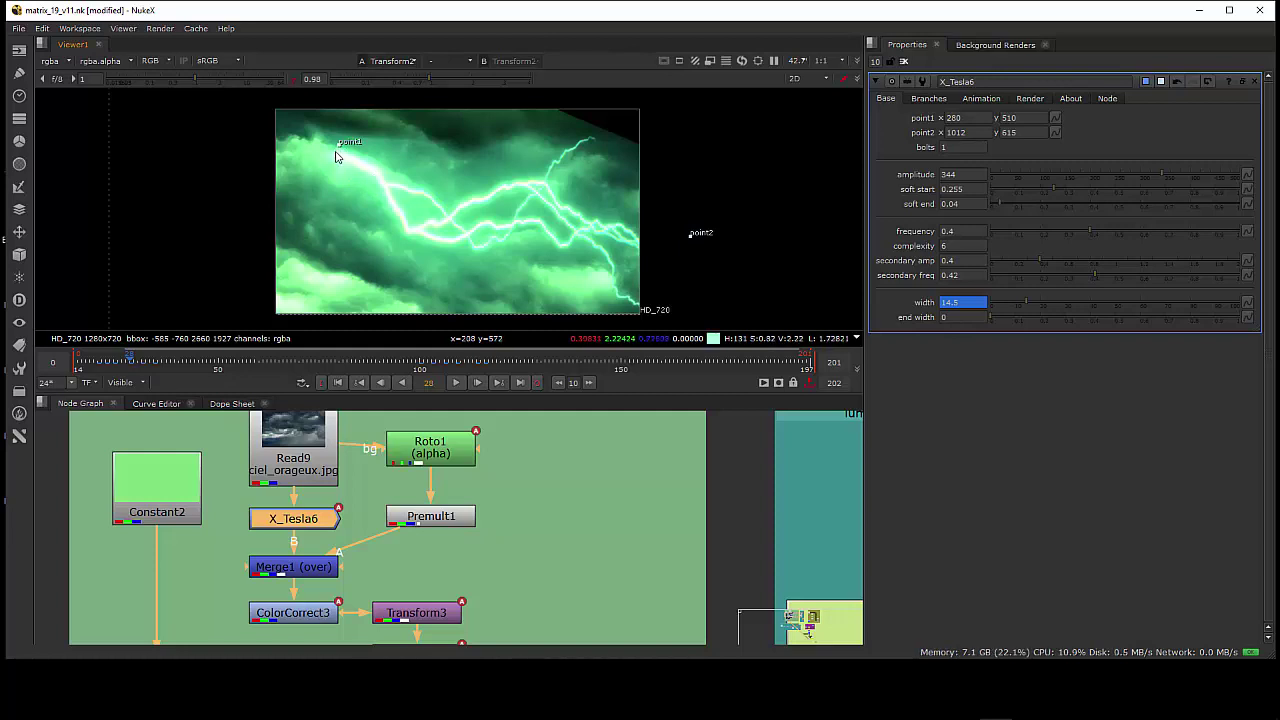
{"action": "mouse_move", "coordinate": [341, 150]}
{"action": "left_mouse_down"}
{"action": "mouse_move", "coordinate": [360, 166]}
{"action": "mouse_move", "coordinate": [332, 146]}
{"action": "mouse_move", "coordinate": [337, 160]}
{"action": "left_mouse_up"}
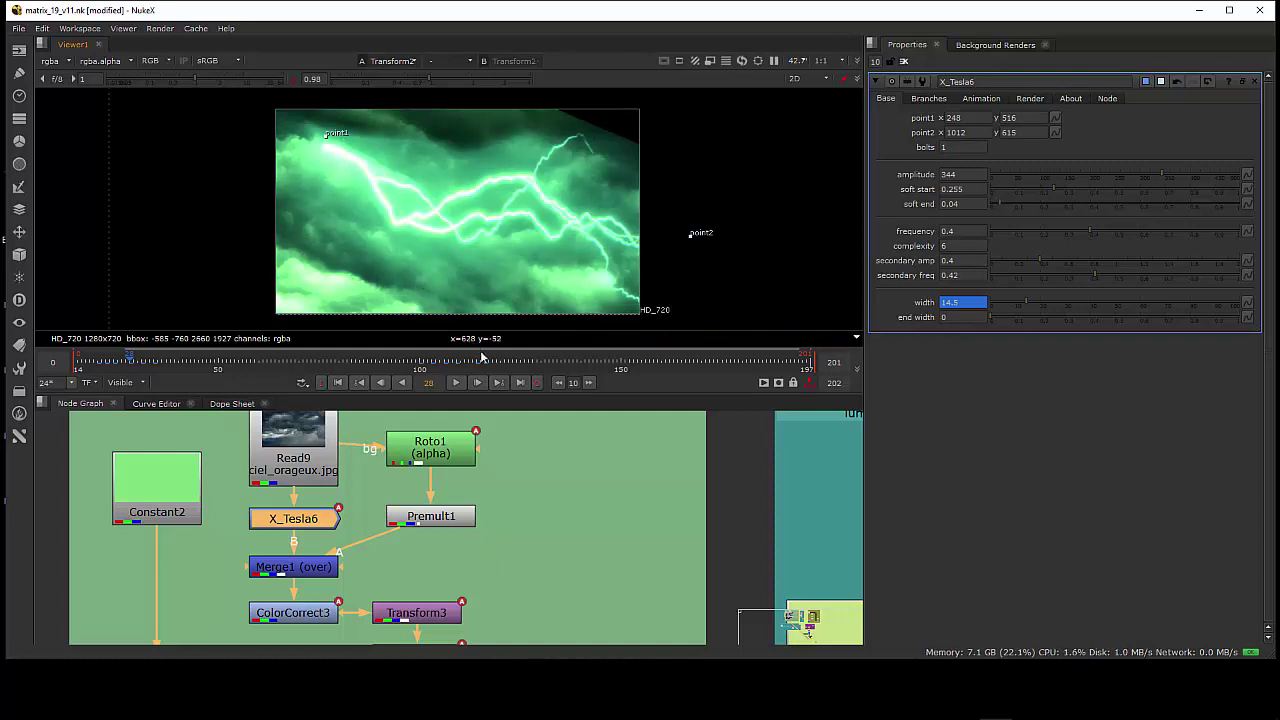
Step: Open the Roto1 node and lower the Bezier1 mask point beside the sky image's left edge
{"action": "left_click", "coordinate": [430, 459]}
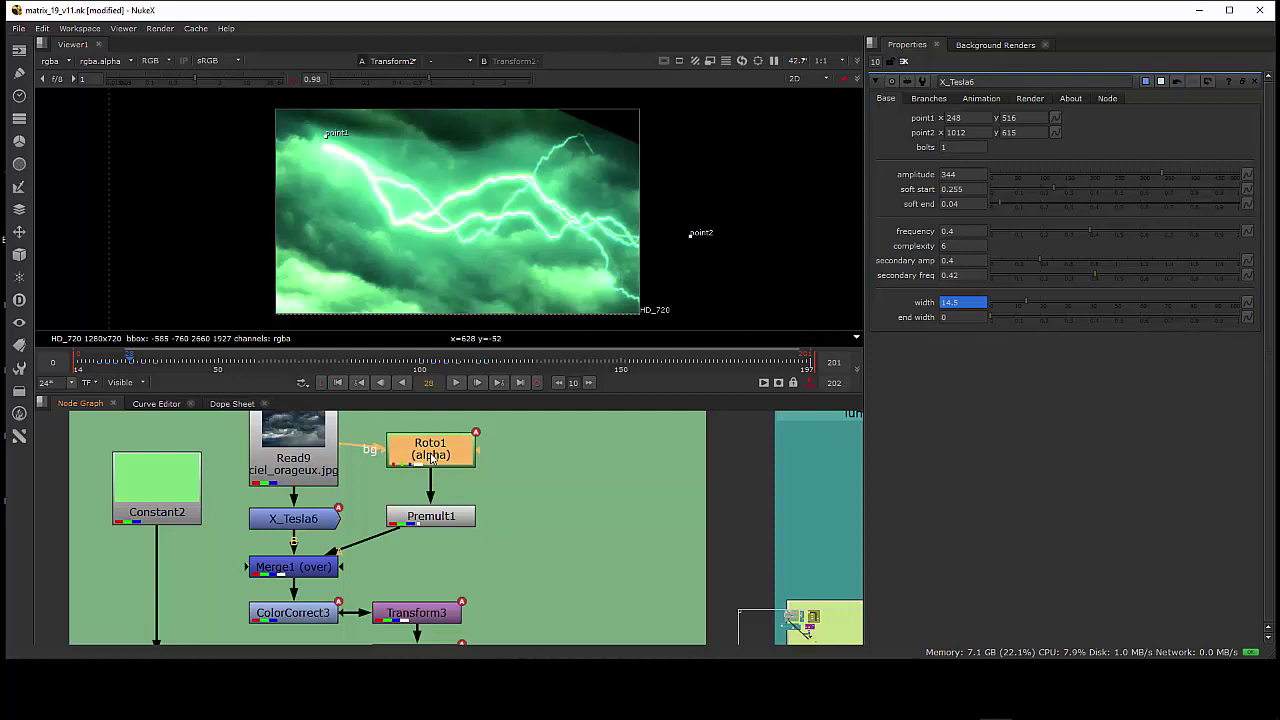
{"action": "double_click", "coordinate": [430, 459]}
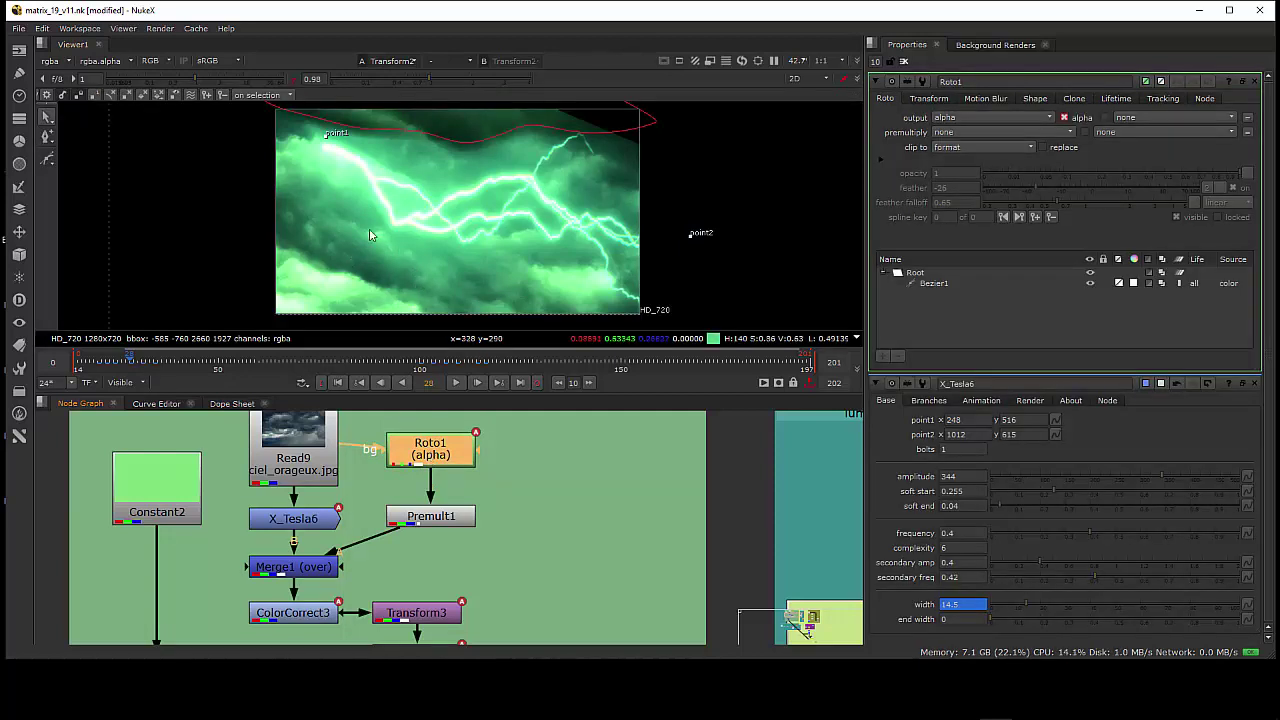
{"action": "scroll", "coordinate": [396, 272], "scroll_direction": "up", "scroll_amount": 3}
{"action": "scroll", "coordinate": [396, 272], "scroll_direction": "down", "scroll_amount": 5}
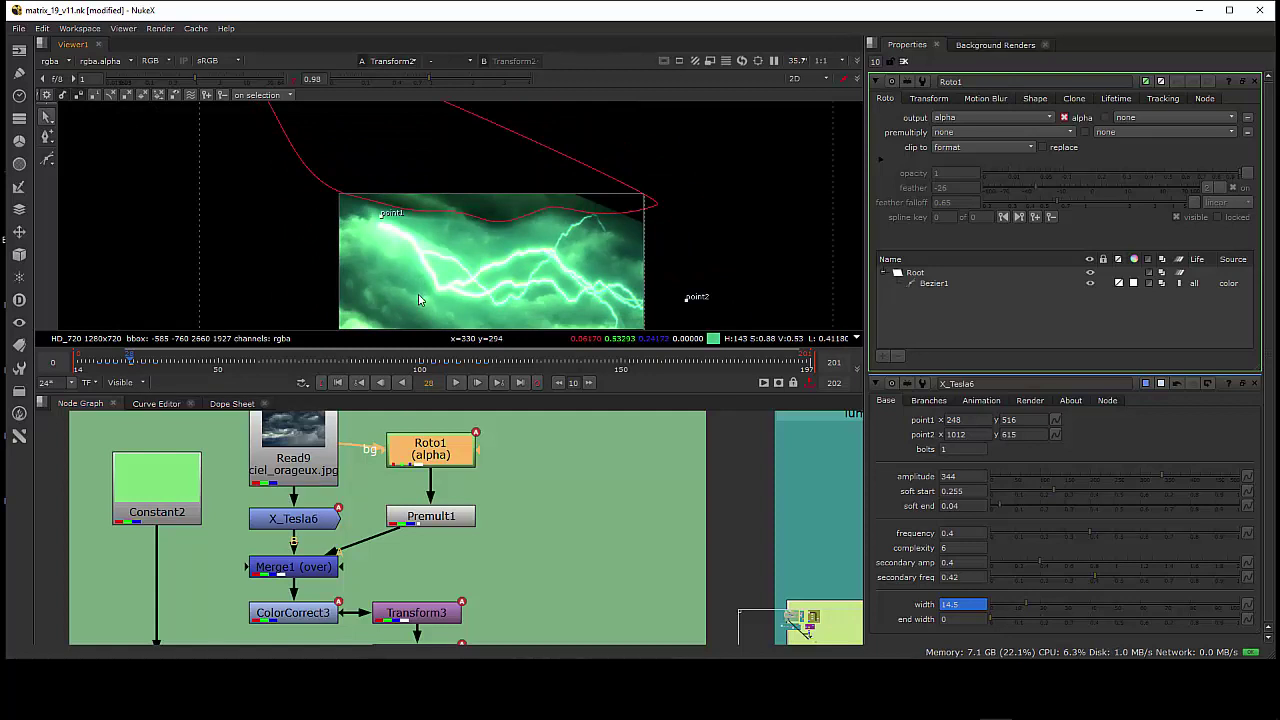
{"action": "left_click", "coordinate": [335, 194]}
{"action": "left_click_drag", "start_coordinate": [350, 195], "coordinate": [336, 265]}
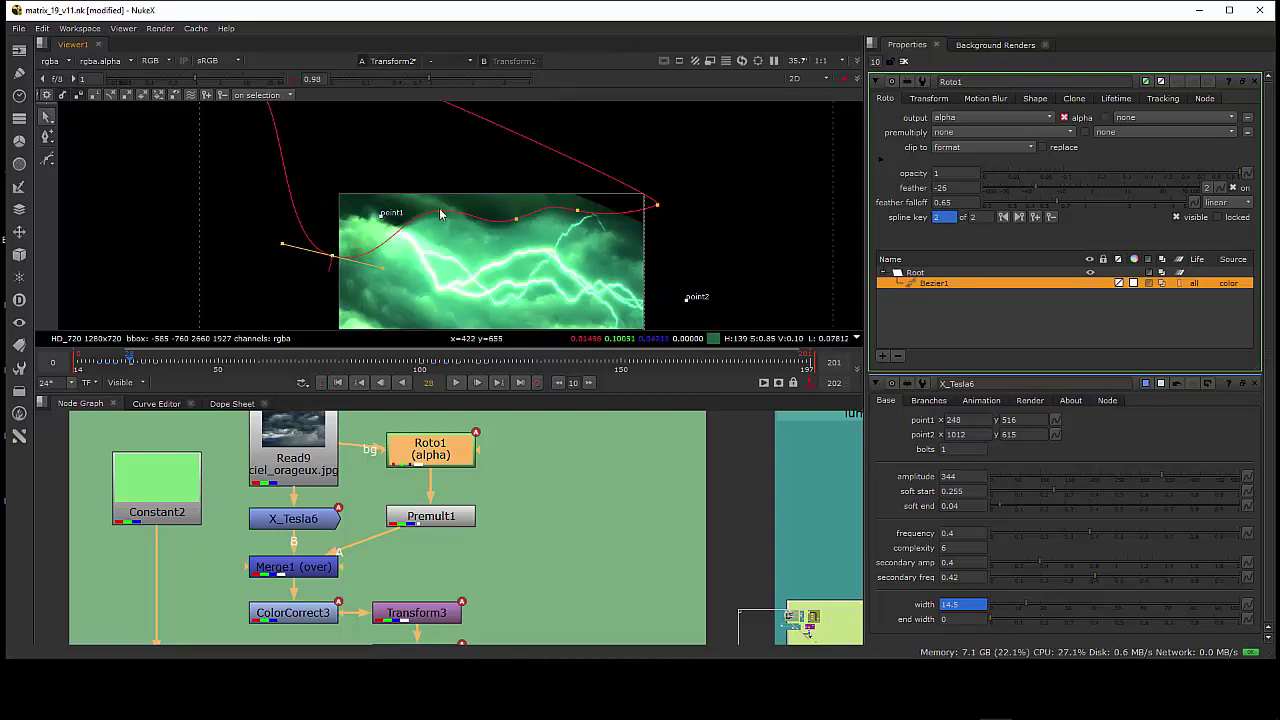
Step: Pull the Bezier1 point near the lightning's start down onto the cloud edge and tilt its tangent to follow the cloud
{"action": "left_click_drag", "start_coordinate": [440, 211], "coordinate": [452, 232]}
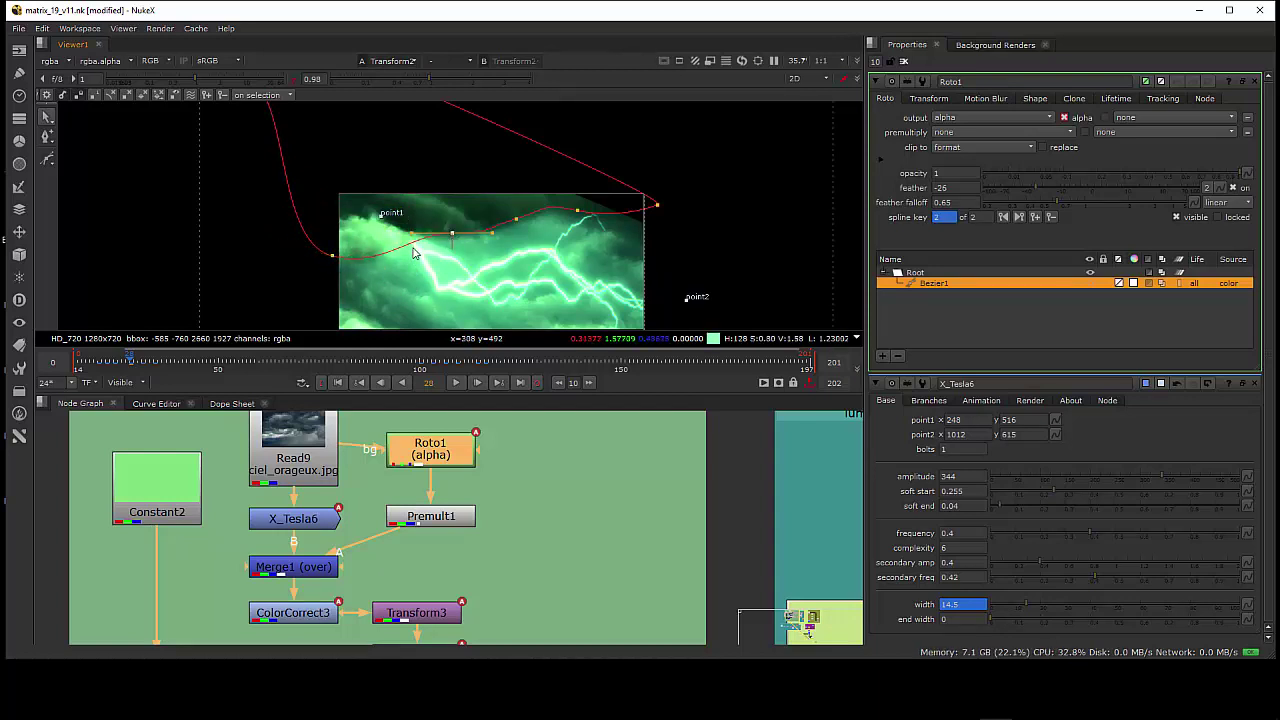
{"action": "left_click_drag", "start_coordinate": [410, 233], "coordinate": [409, 213]}
{"action": "scroll", "coordinate": [445, 250], "scroll_direction": "up", "scroll_amount": 3}
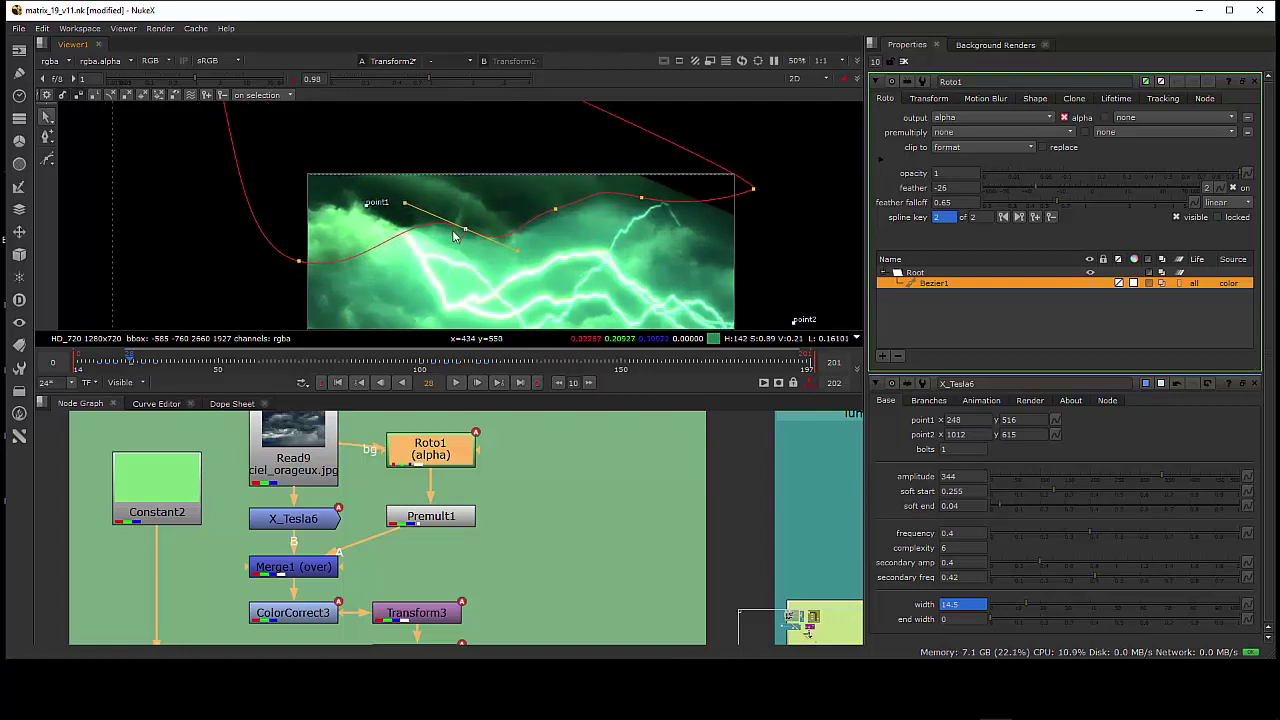
{"action": "left_click_drag", "start_coordinate": [465, 230], "coordinate": [450, 234]}
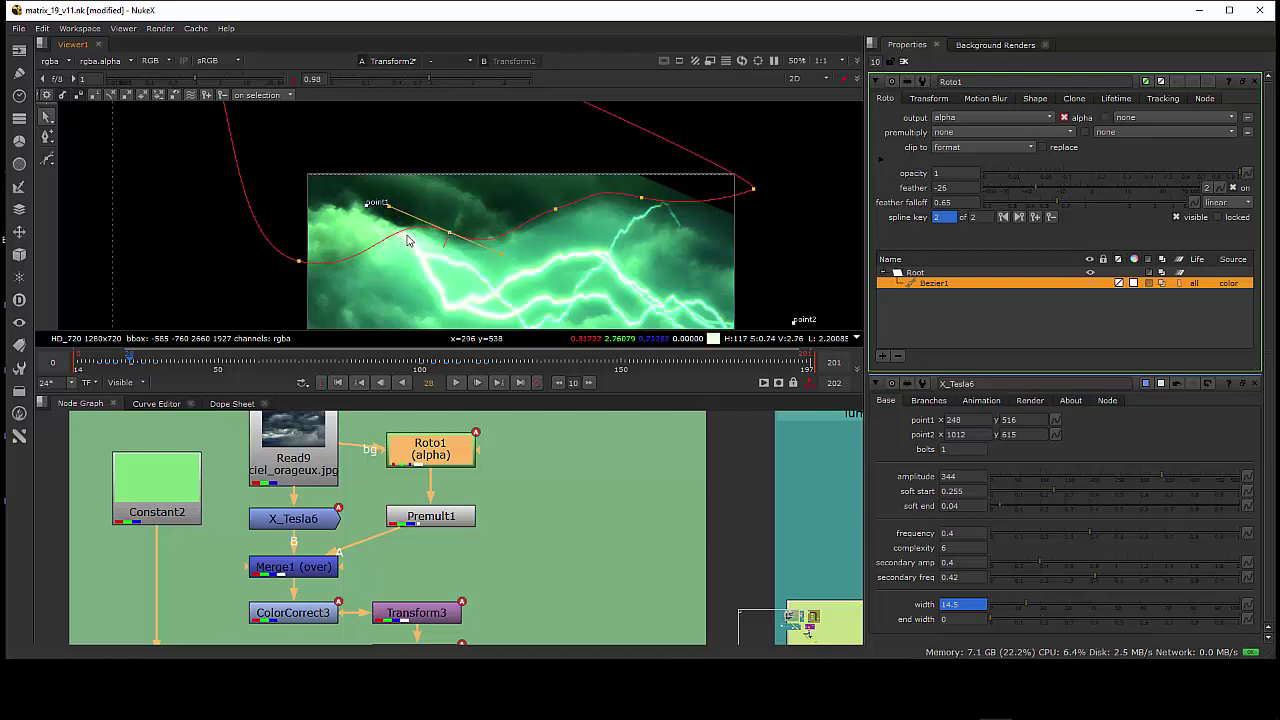
Step: Raise the Bezier1 points at the sky's upper right and lower the point at its left edge slightly further
{"action": "left_click_drag", "start_coordinate": [556, 210], "coordinate": [655, 181]}
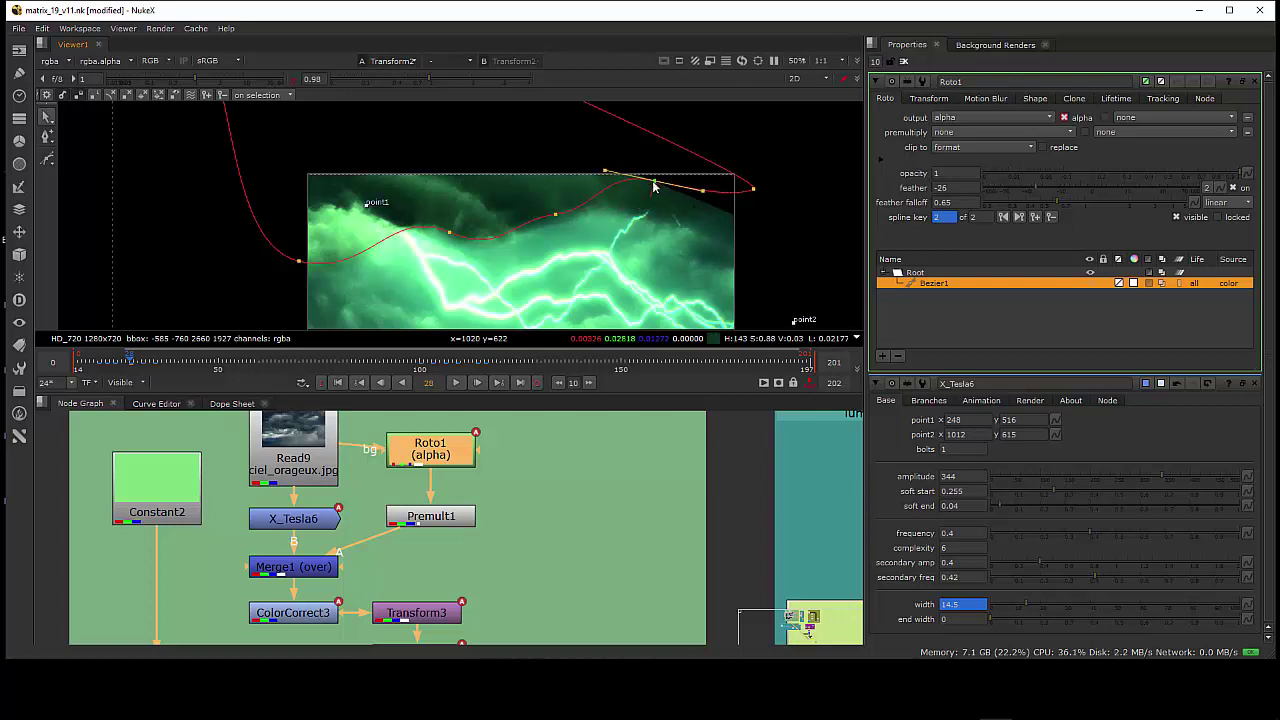
{"action": "left_click_drag", "start_coordinate": [753, 188], "coordinate": [750, 150]}
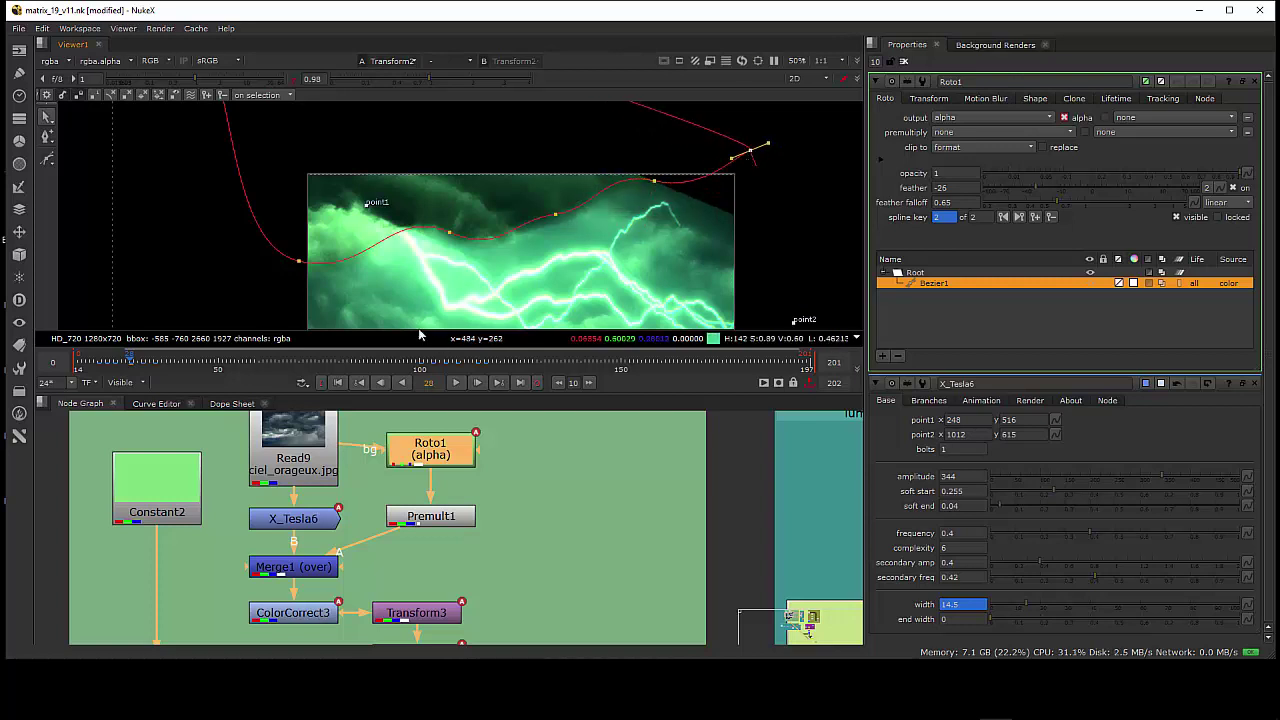
{"action": "scroll", "coordinate": [400, 268], "scroll_direction": "up", "scroll_amount": 1}
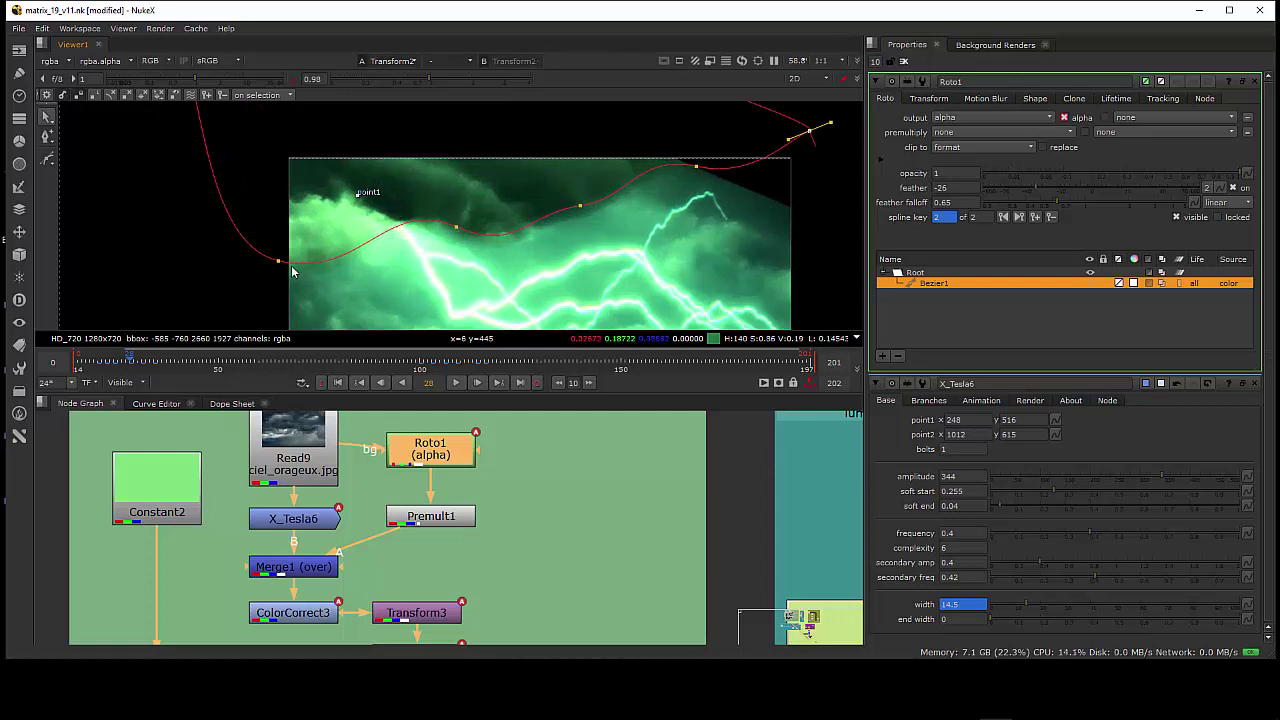
{"action": "left_click_drag", "start_coordinate": [279, 262], "coordinate": [281, 280]}
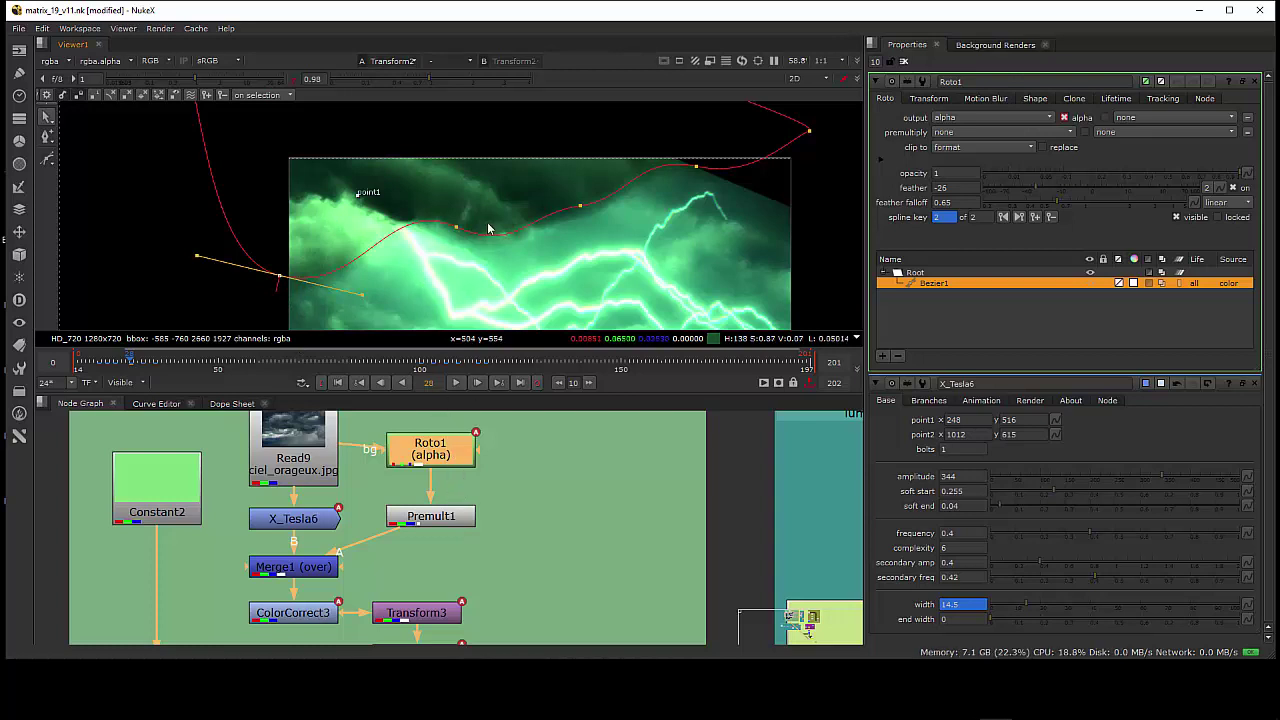
{"action": "scroll", "coordinate": [487, 222], "scroll_direction": "down", "scroll_amount": 4}
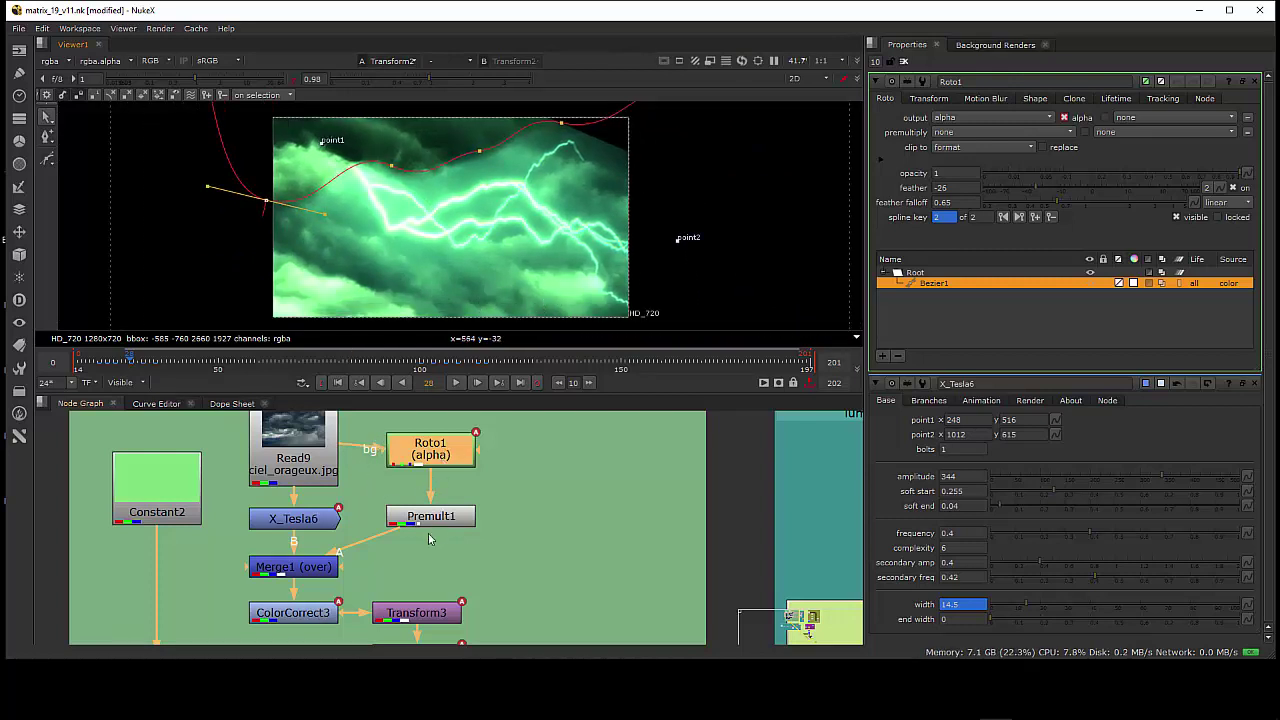
Step: Disable and re-enable Merge1 (over) to compare the cloud masking over the lightning, and select the X_Tesla6 node again
{"action": "middle_click_drag", "start_coordinate": [388, 563], "coordinate": [439, 531]}
{"action": "left_click", "coordinate": [370, 536]}
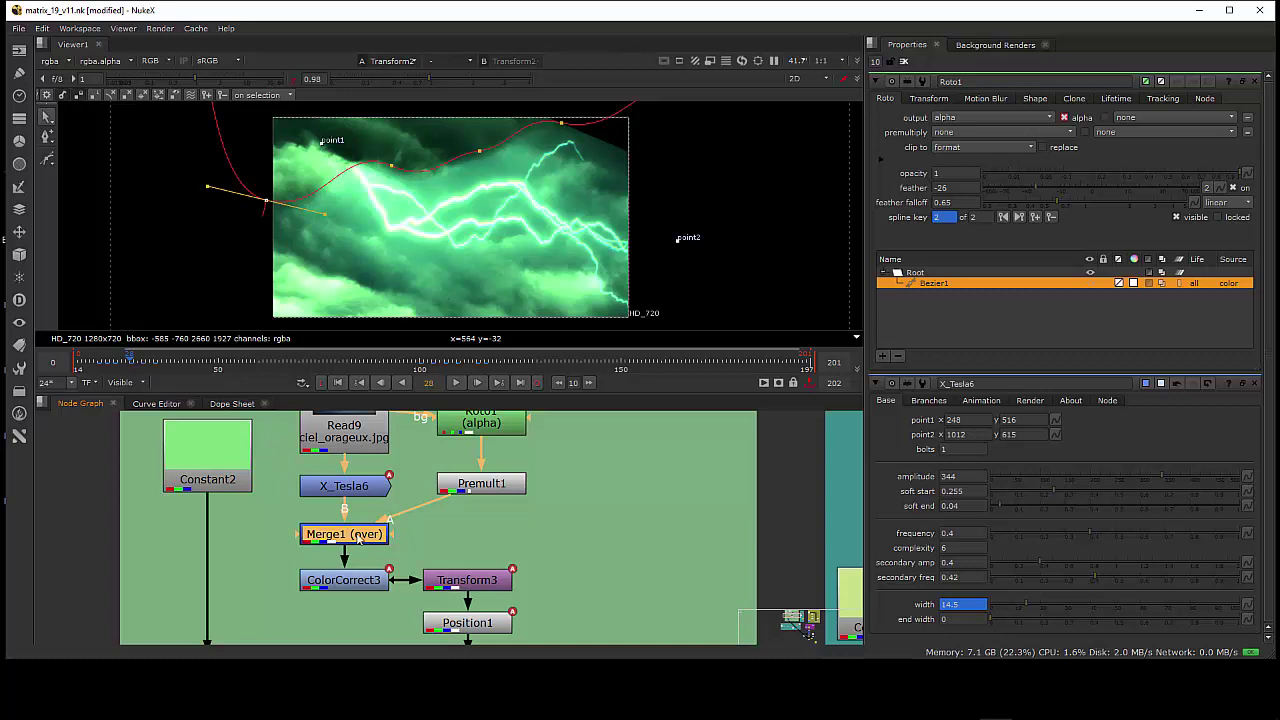
{"action": "key", "text": "d"}
{"action": "key", "text": "d"}
{"action": "middle_click_drag", "start_coordinate": [485, 544], "coordinate": [514, 576]}
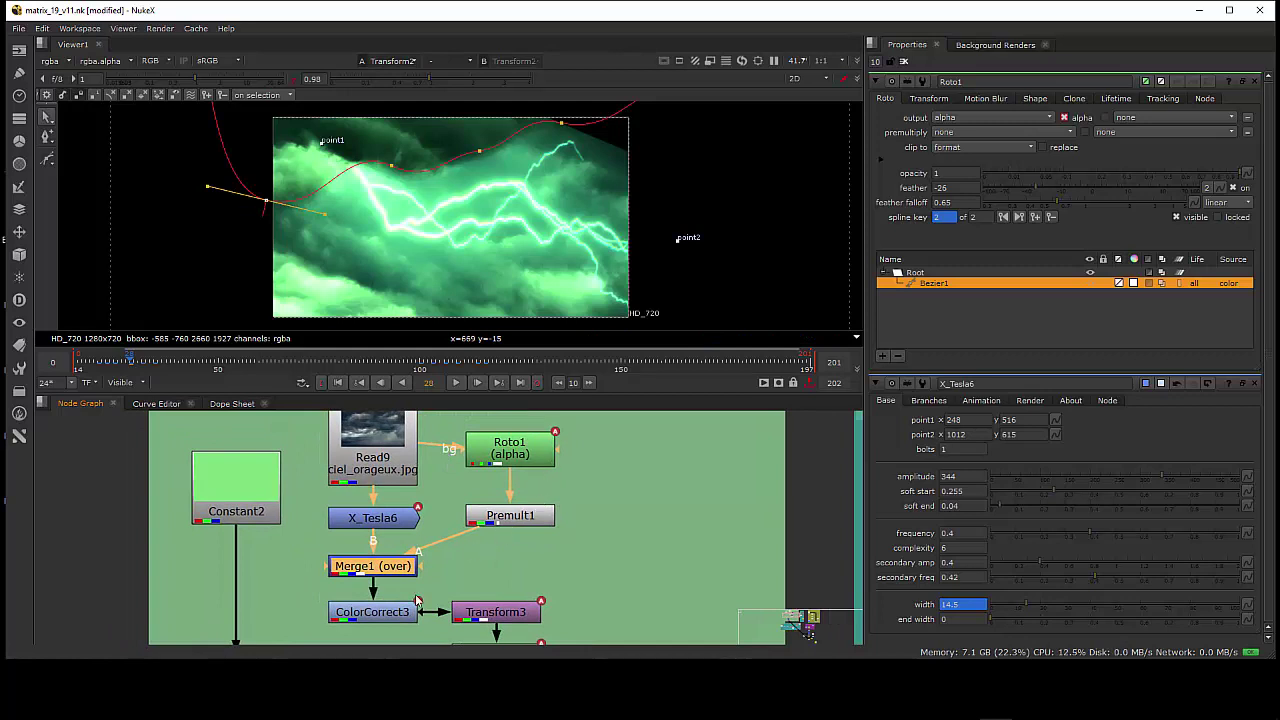
{"action": "scroll", "coordinate": [417, 598], "scroll_direction": "down", "scroll_amount": 2}
{"action": "scroll", "coordinate": [488, 533], "scroll_direction": "up", "scroll_amount": 2}
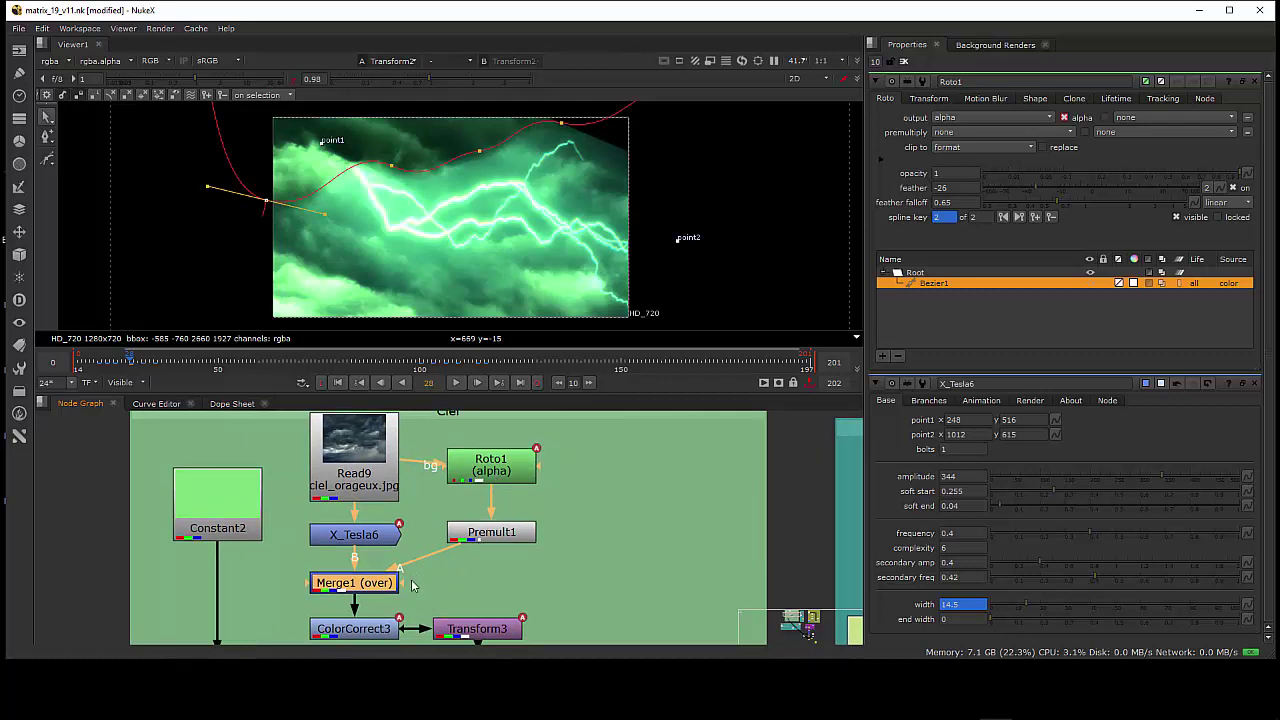
{"action": "middle_click_drag", "start_coordinate": [386, 539], "coordinate": [433, 469]}
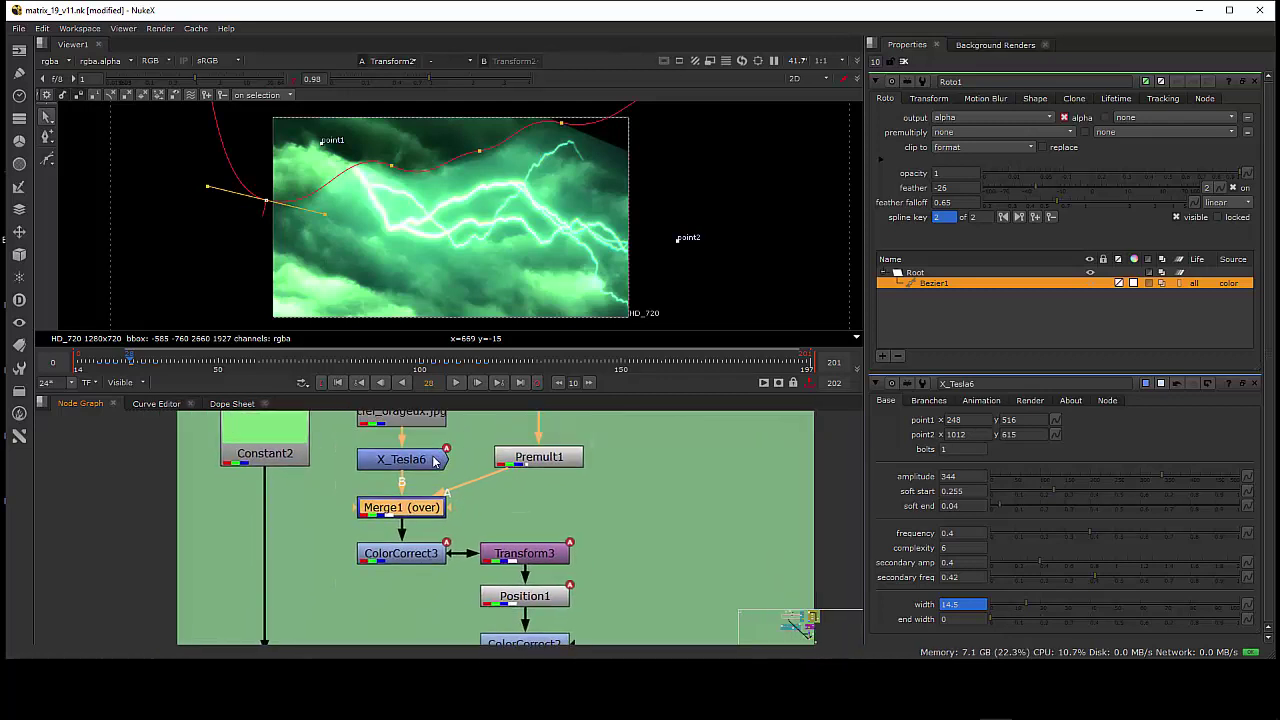
{"action": "left_click", "coordinate": [433, 469]}
{"action": "left_click_drag", "start_coordinate": [433, 469], "coordinate": [432, 462]}
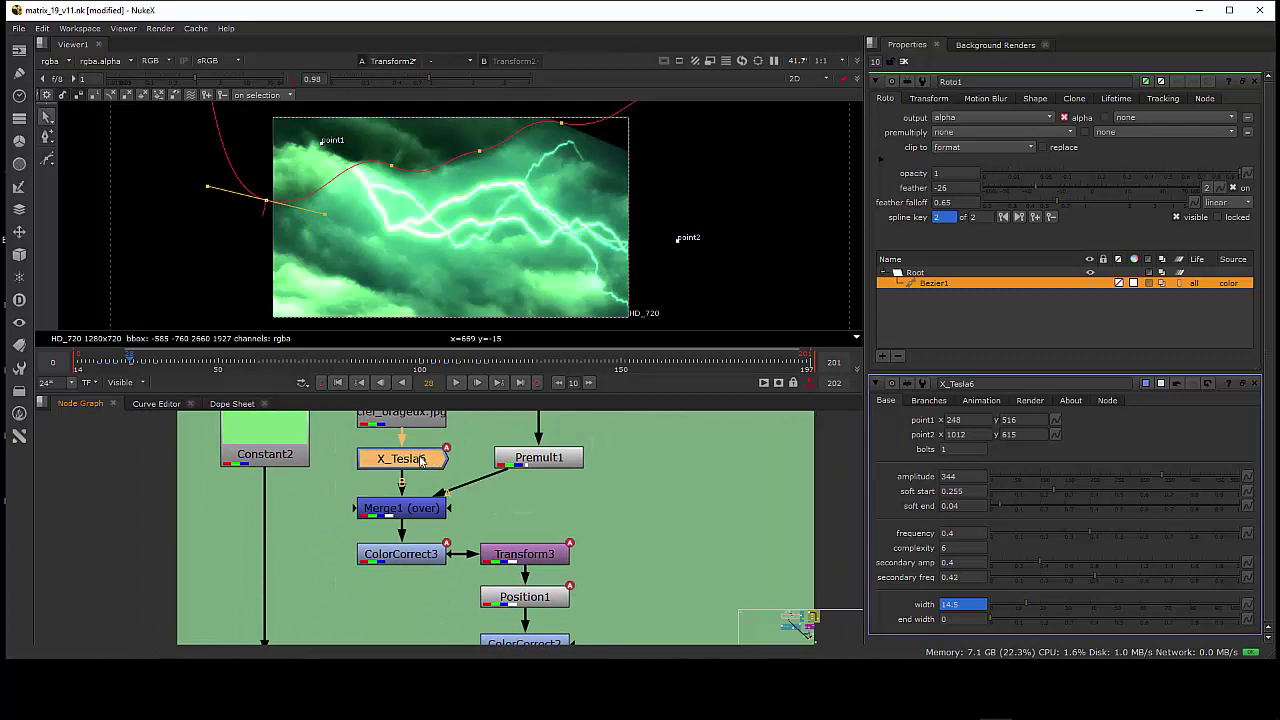
{"action": "middle_click_drag", "start_coordinate": [421, 460], "coordinate": [420, 484]}
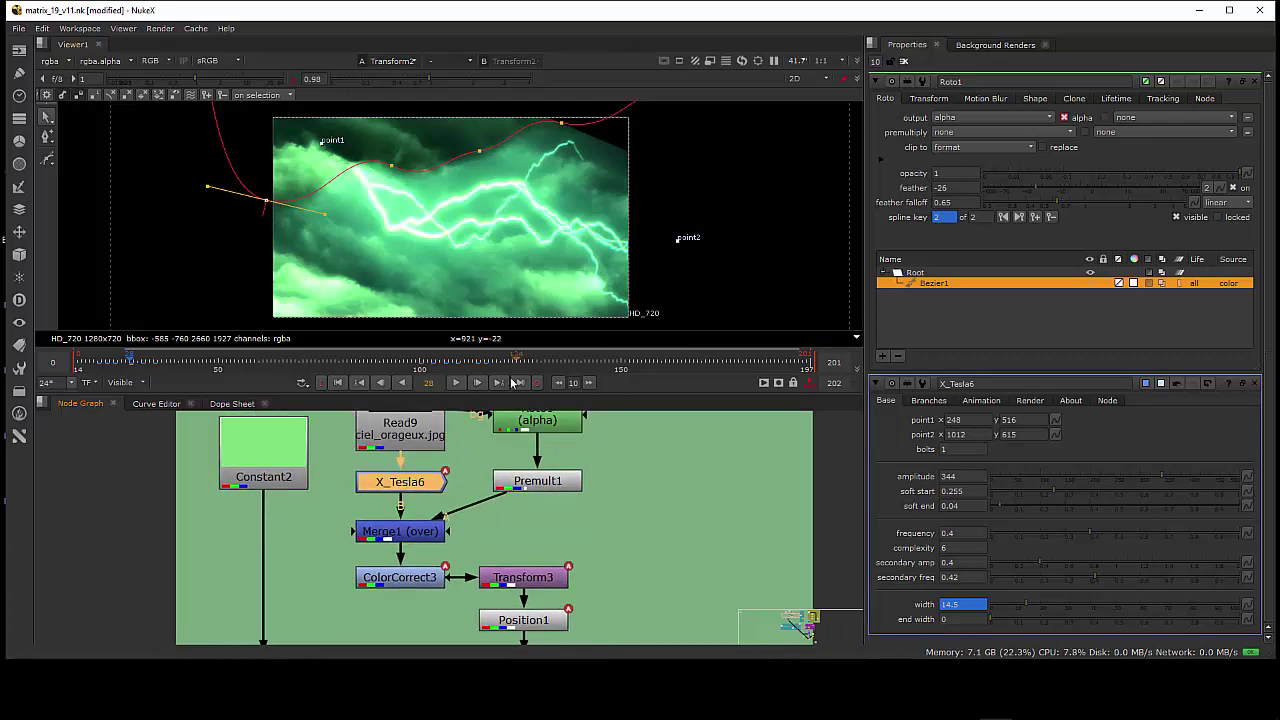
Step: Disable and re-enable ColorCorrect3 to compare the sky's flash brightness, and open its properties
{"action": "left_click", "coordinate": [404, 588]}
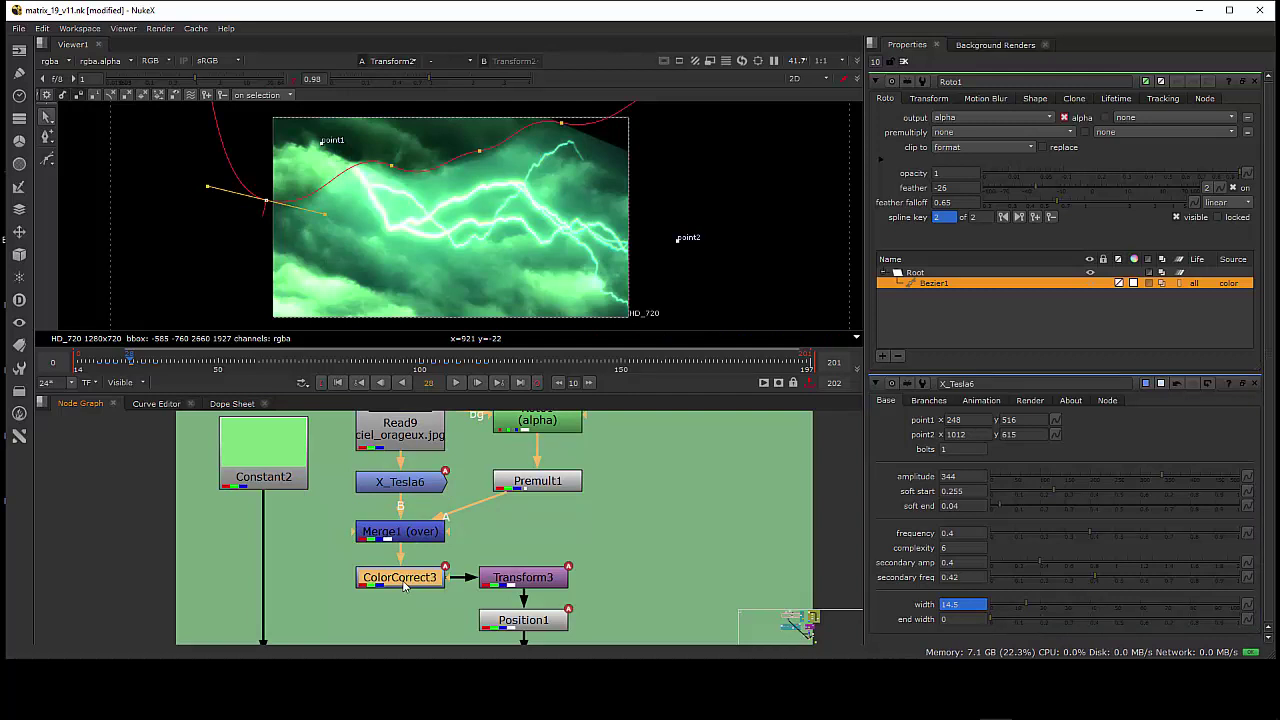
{"action": "middle_click_drag", "start_coordinate": [417, 586], "coordinate": [401, 564]}
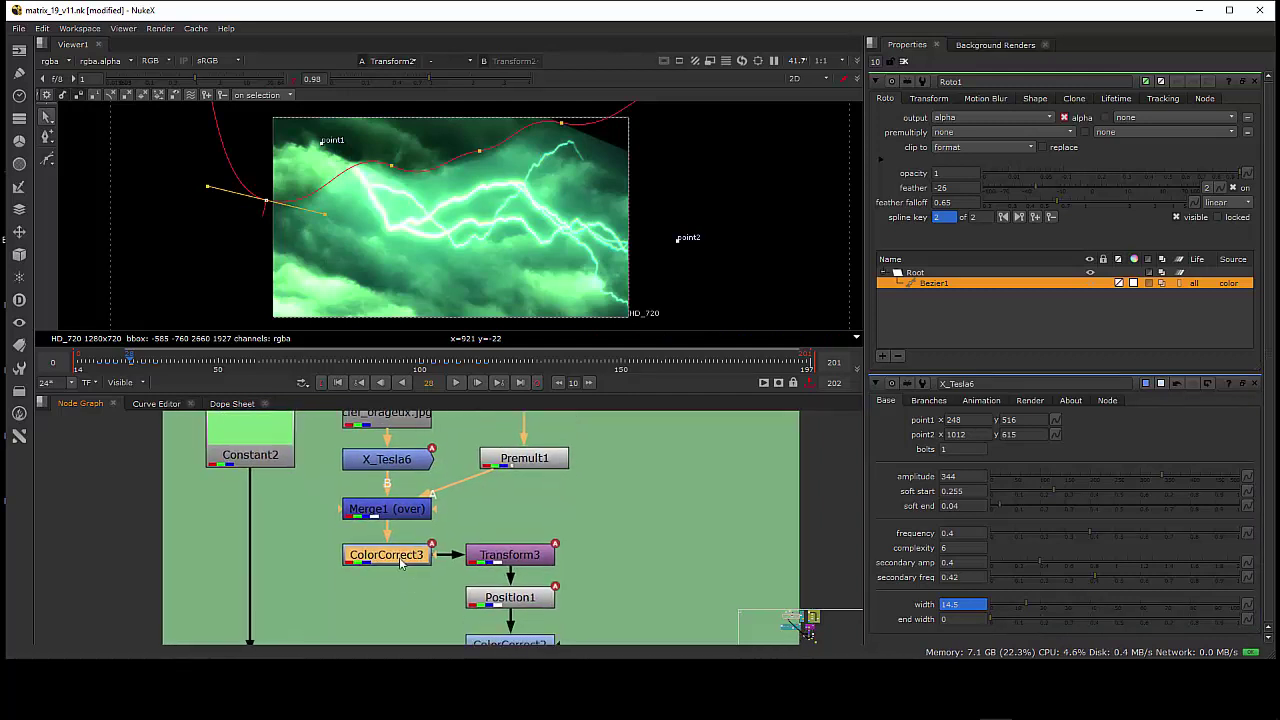
{"action": "key", "text": "d"}
{"action": "key", "text": "d"}
{"action": "double_click", "coordinate": [408, 559]}
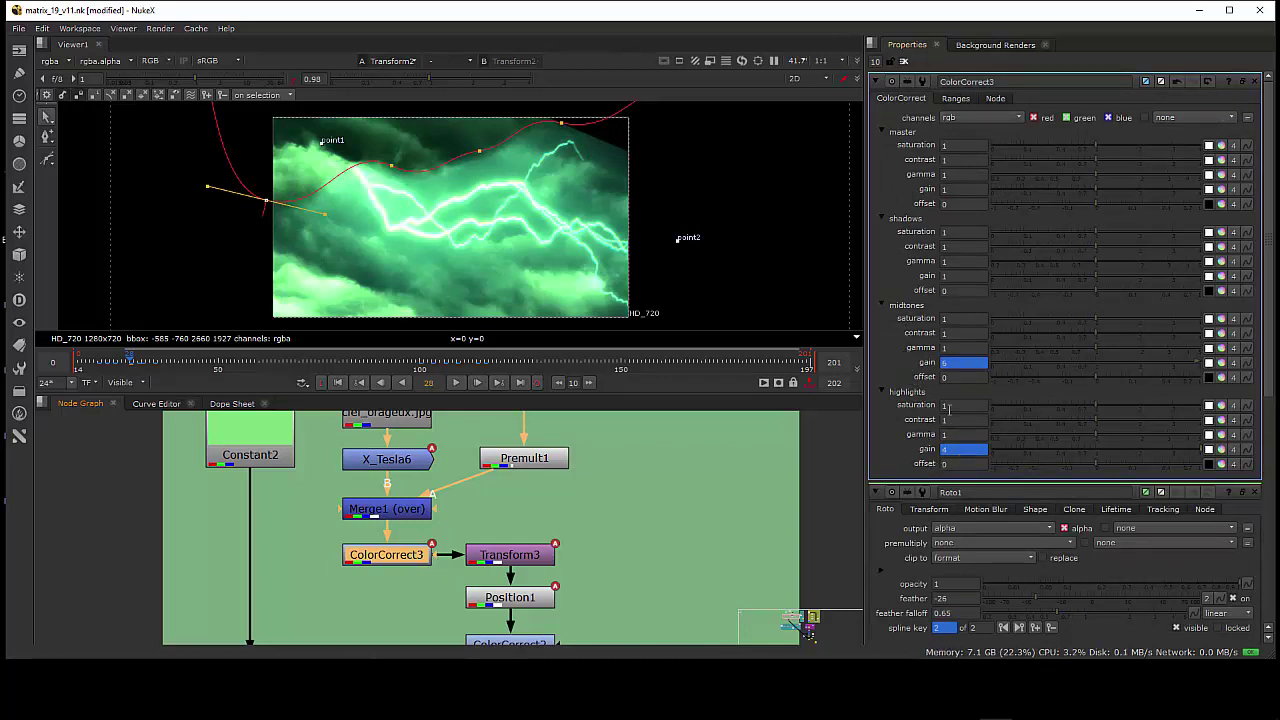
Step: Show ColorCorrect3's midtones gain animation in the Curve Editor and go to frame 19, just before the first flash
{"action": "right_click", "coordinate": [959, 365]}
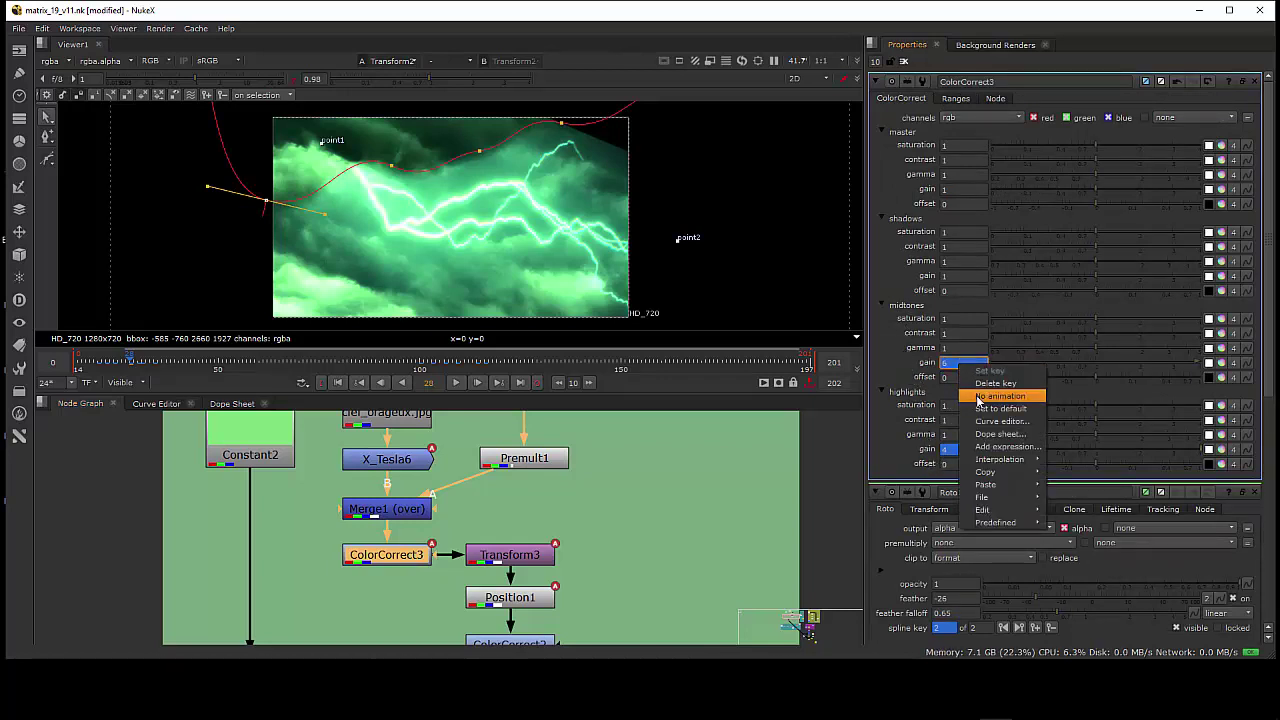
{"action": "left_click", "coordinate": [985, 422]}
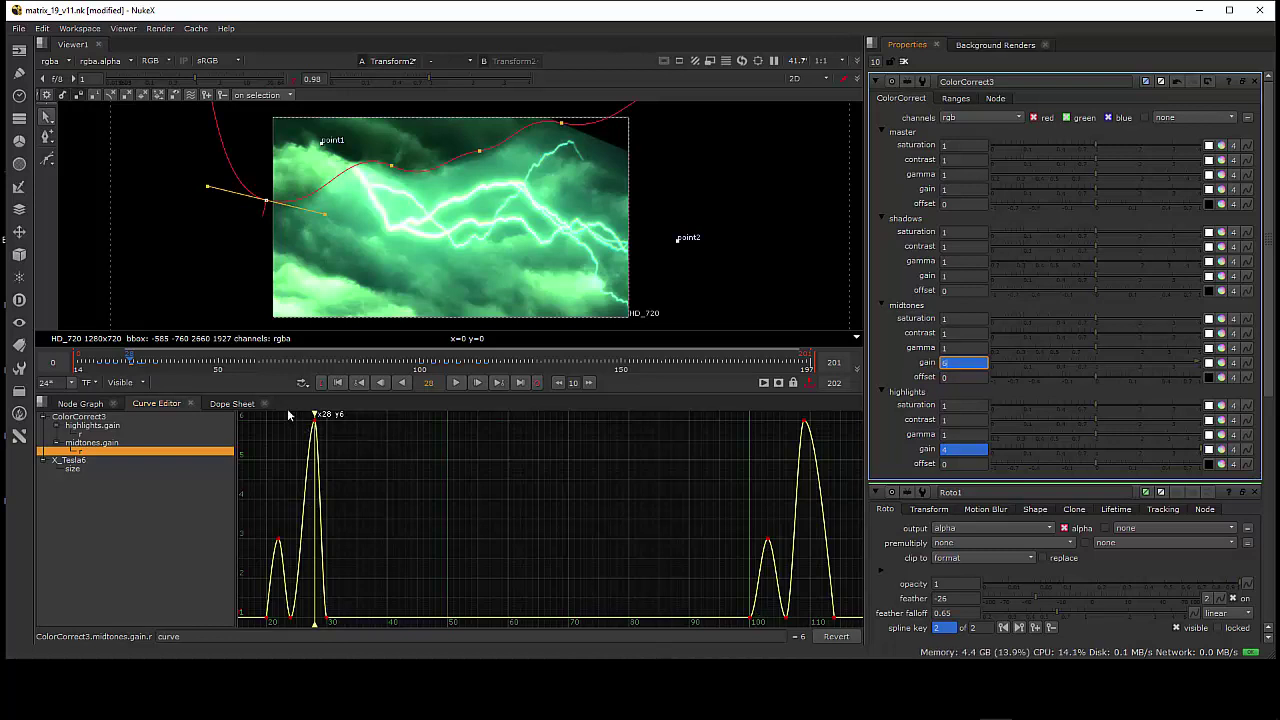
{"action": "left_click", "coordinate": [82, 364]}
{"action": "key", "text": "Right"}
{"action": "key", "text": "Right"}
{"action": "key", "text": "Right"}
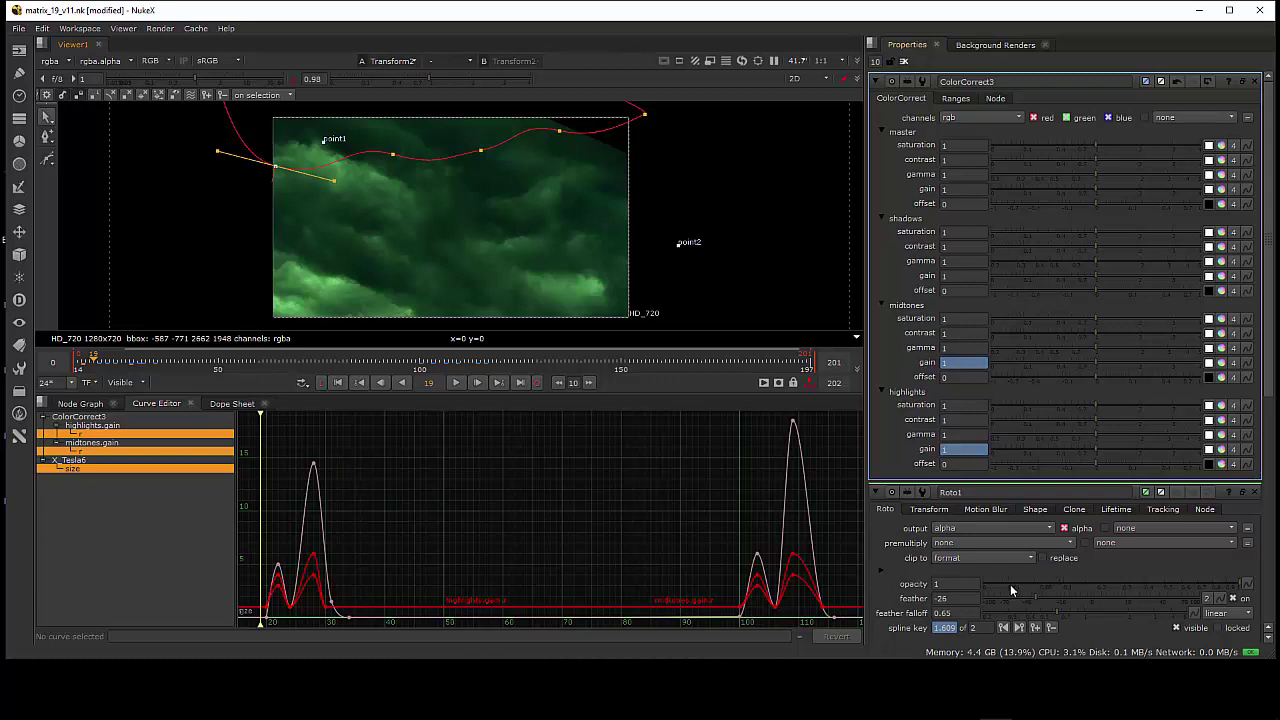
Step: Bring up the X_Tesla6 width settings, isolate its size curve in the Curve Editor, and scrub to the peak at frame 28
{"action": "scroll", "coordinate": [1012, 590], "scroll_direction": "down", "scroll_amount": 2}
{"action": "scroll", "coordinate": [1010, 584], "scroll_direction": "down", "scroll_amount": 8}
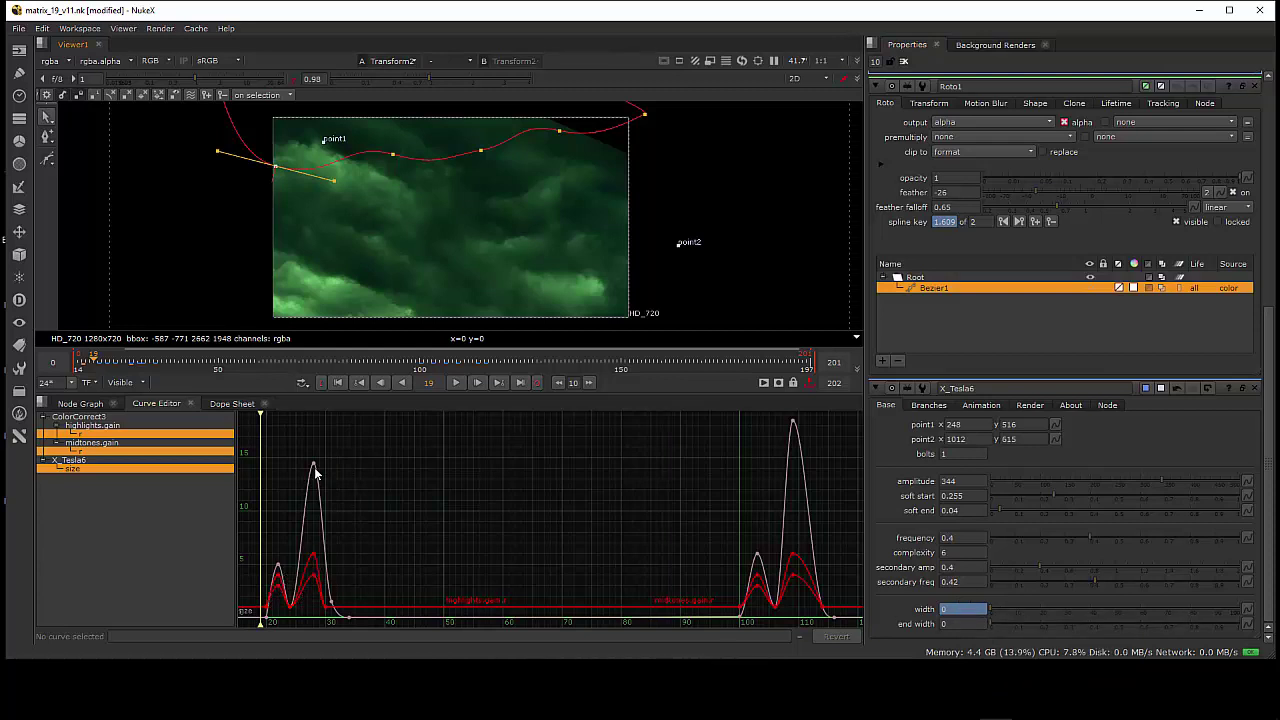
{"action": "left_click", "coordinate": [88, 467]}
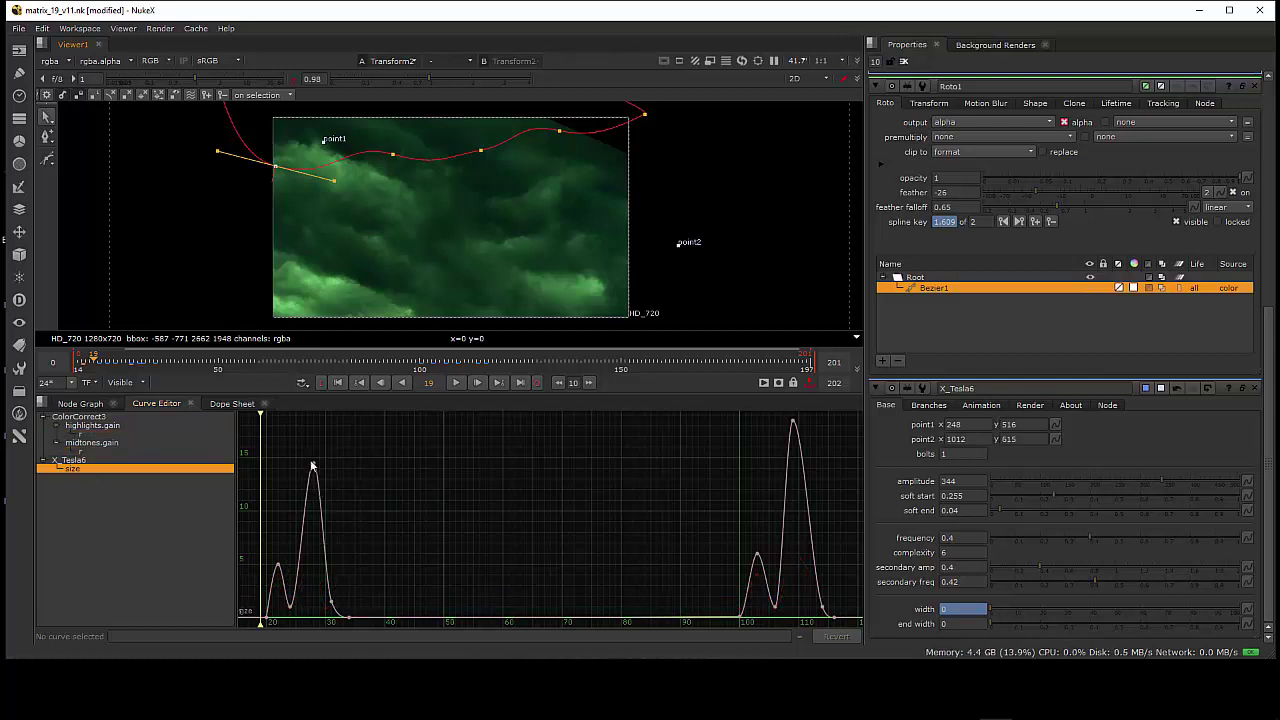
{"action": "left_click_drag", "start_coordinate": [257, 413], "coordinate": [314, 419]}
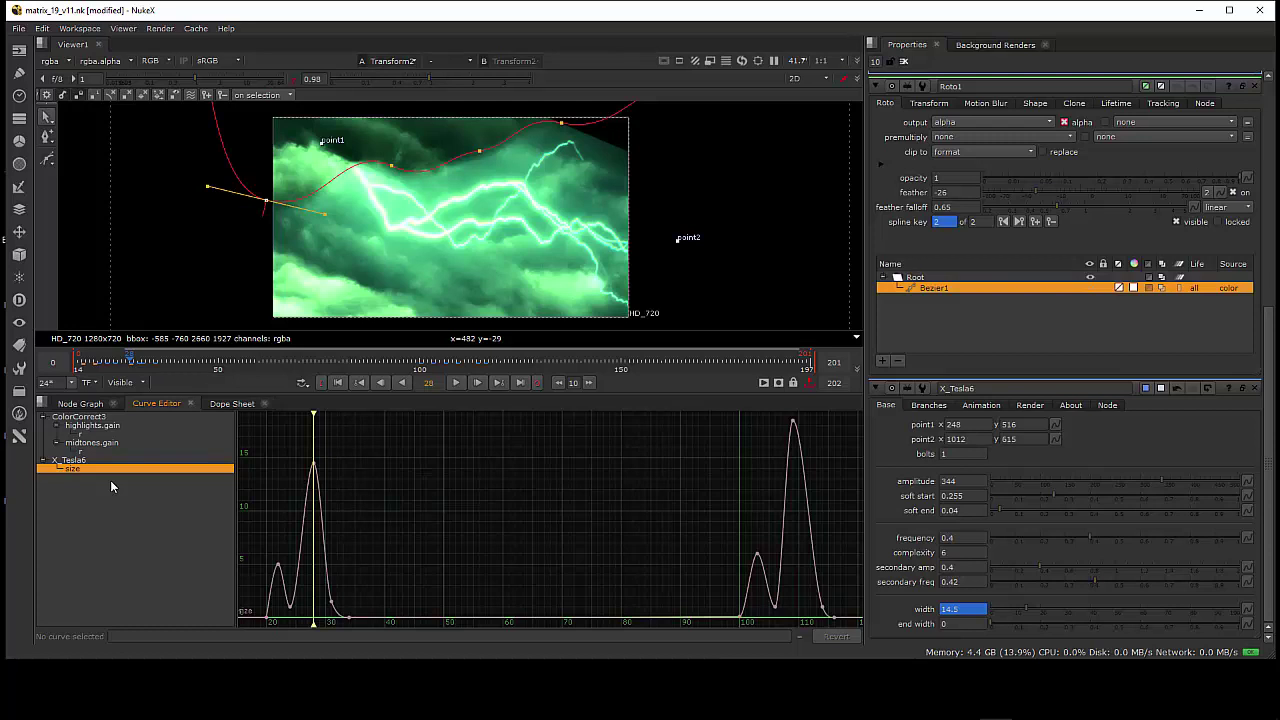
Step: Go back to the node network and view the output of the Merge2 (over) node below LightWrap1 and Reformat3
{"action": "left_click", "coordinate": [98, 406]}
{"action": "middle_click_drag", "start_coordinate": [521, 531], "coordinate": [458, 479]}
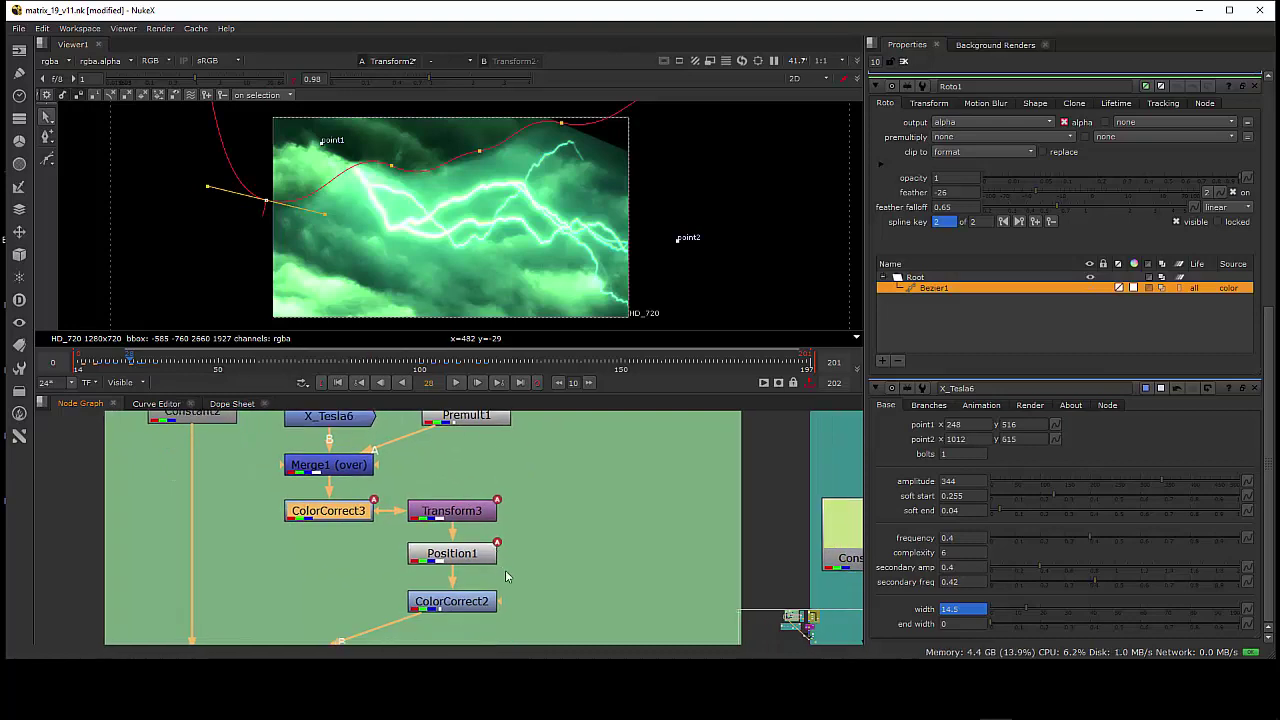
{"action": "middle_click_drag", "start_coordinate": [583, 593], "coordinate": [292, 441]}
{"action": "left_click", "coordinate": [421, 531]}
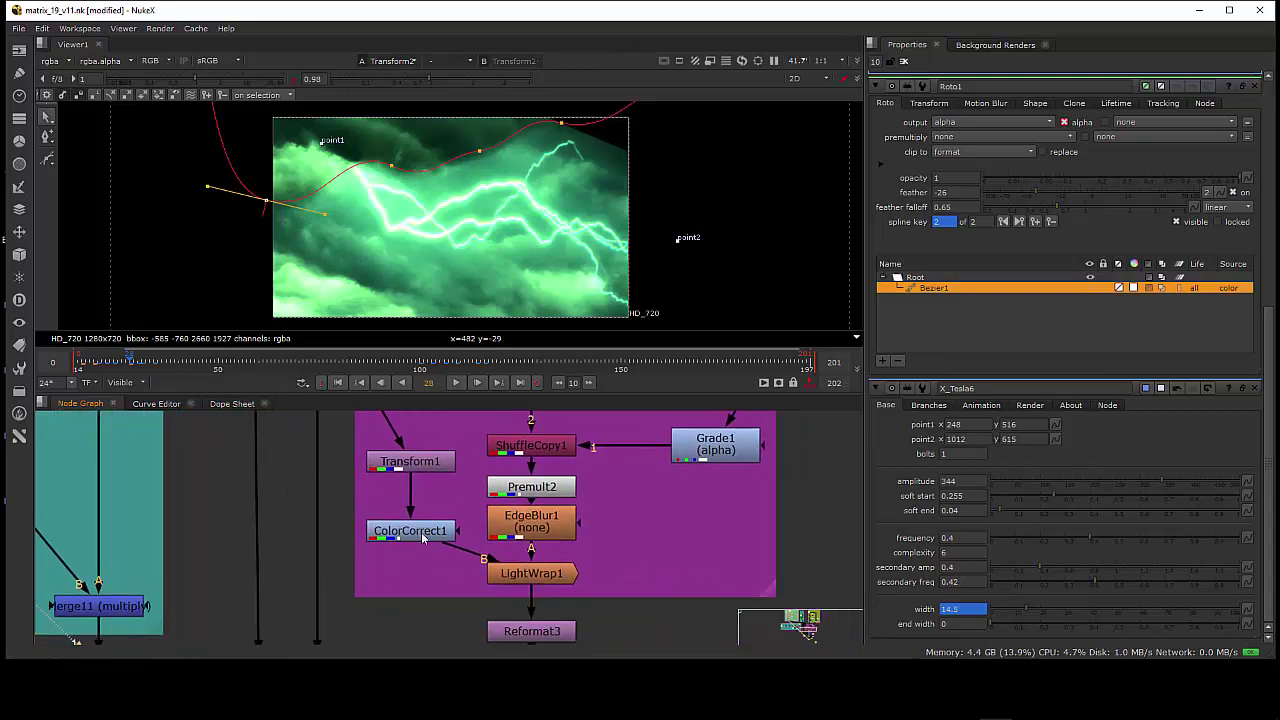
{"action": "middle_click_drag", "start_coordinate": [448, 587], "coordinate": [474, 473]}
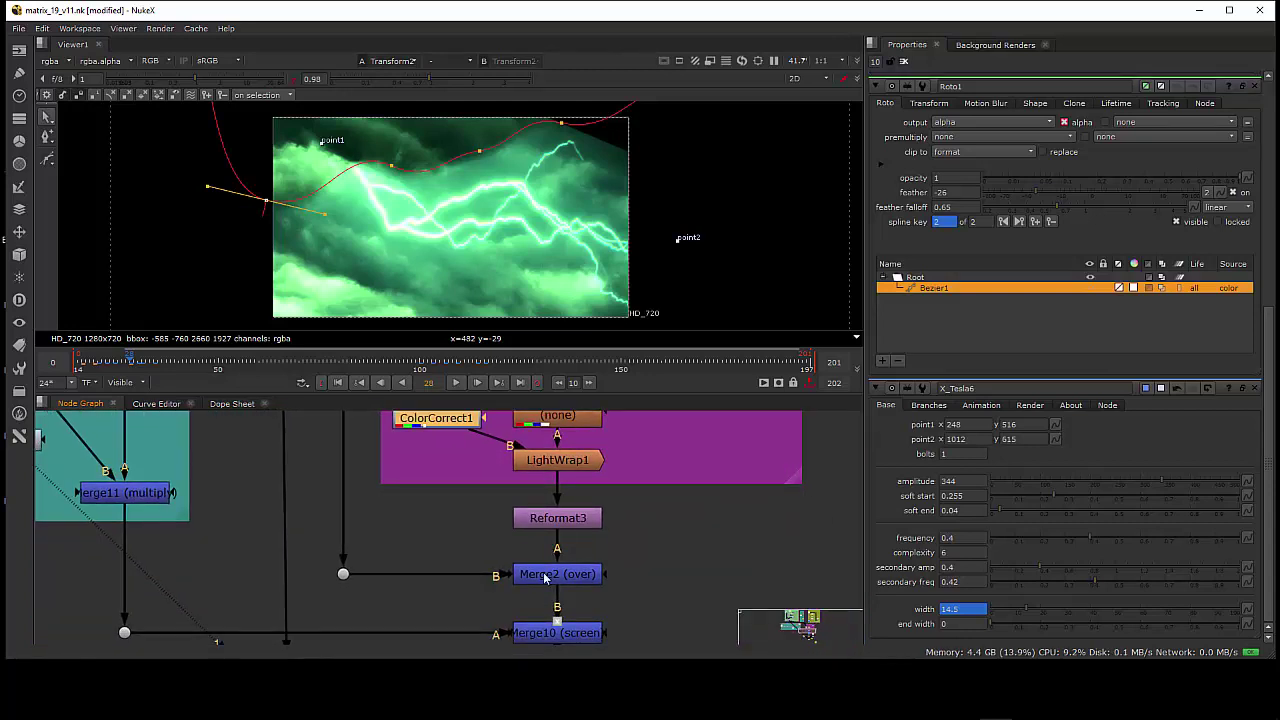
{"action": "left_click", "coordinate": [556, 576]}
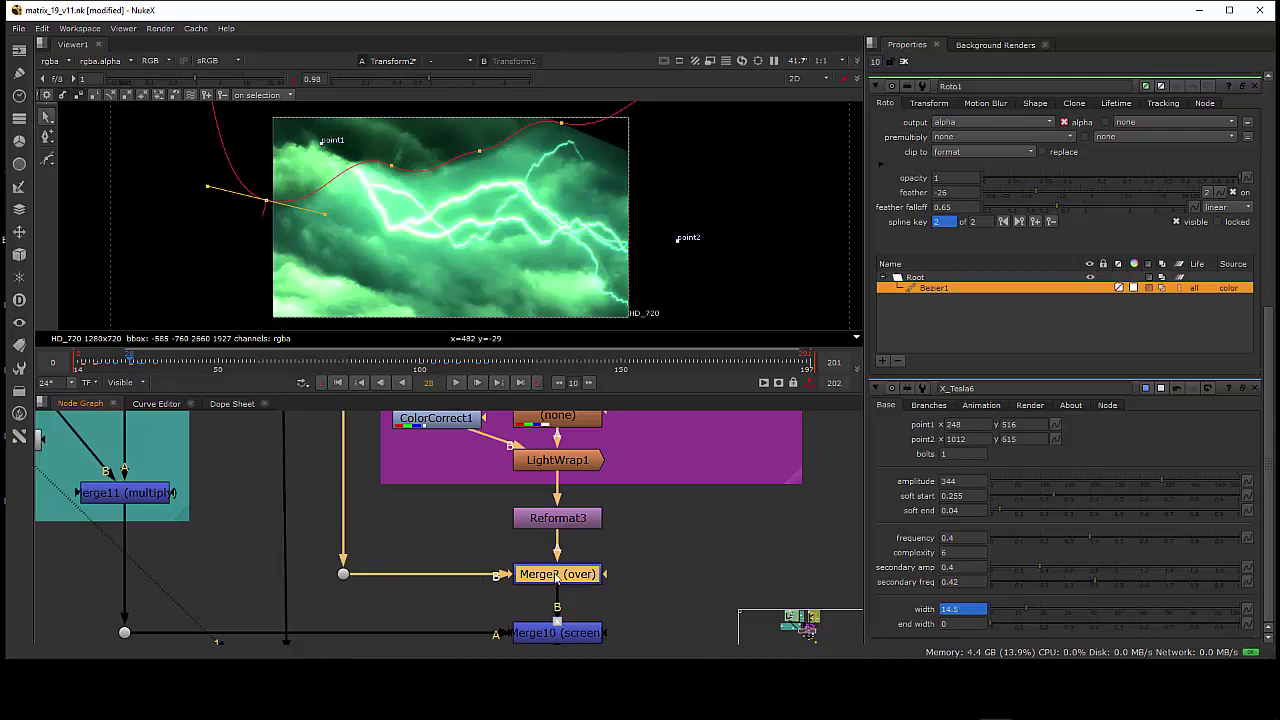
{"action": "key", "text": "1"}
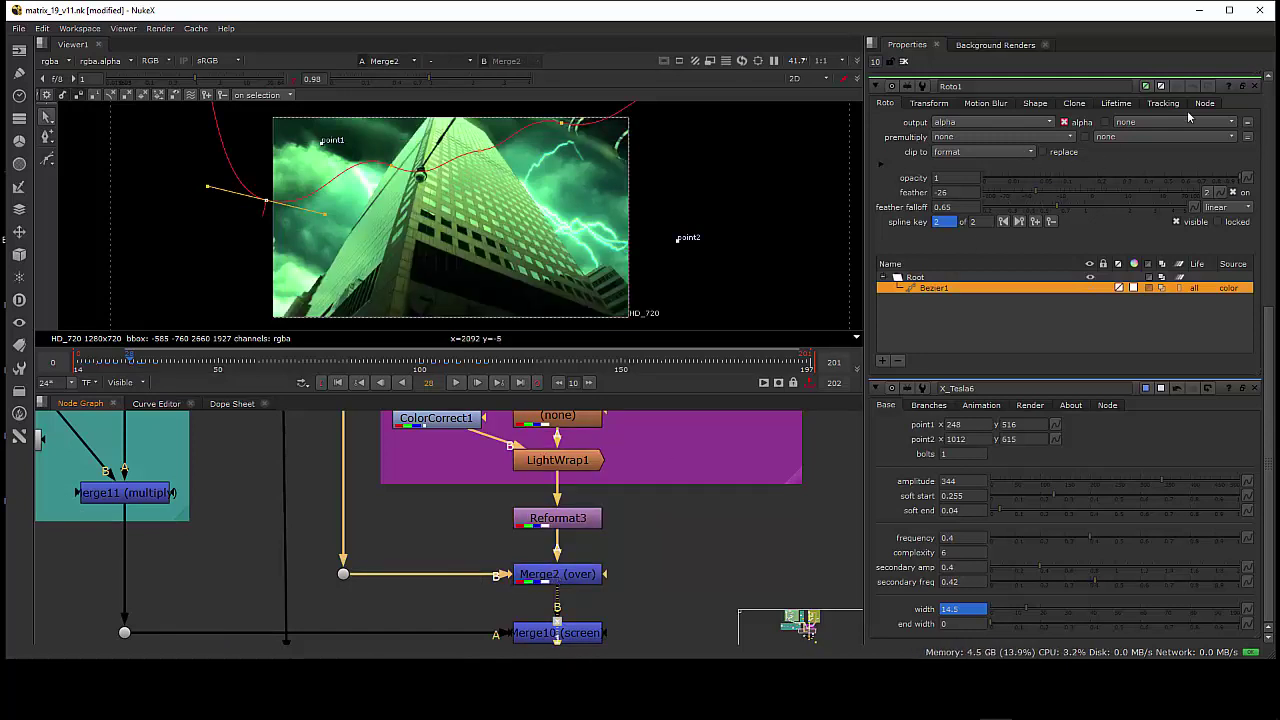
Step: Close the Roto1 properties and move the lightning's point1 outward to about x 173, y 513
{"action": "left_click", "coordinate": [1252, 88]}
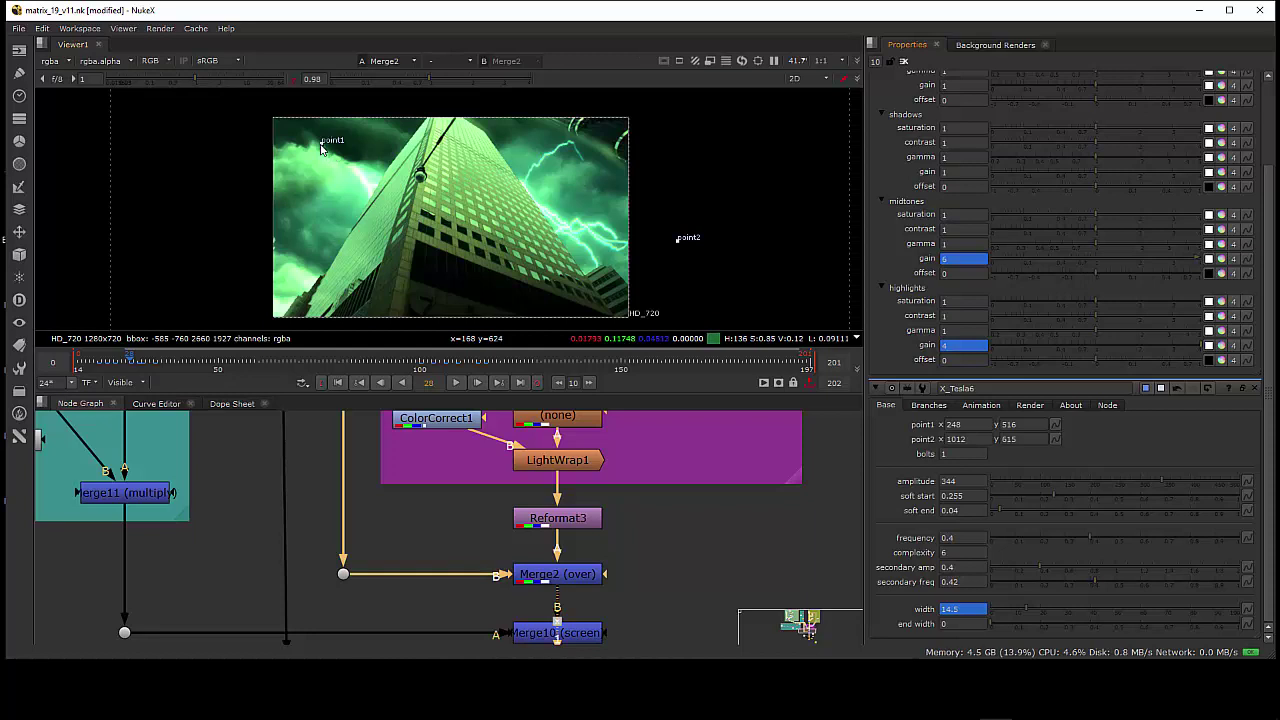
{"action": "left_click_drag", "start_coordinate": [321, 148], "coordinate": [285, 130]}
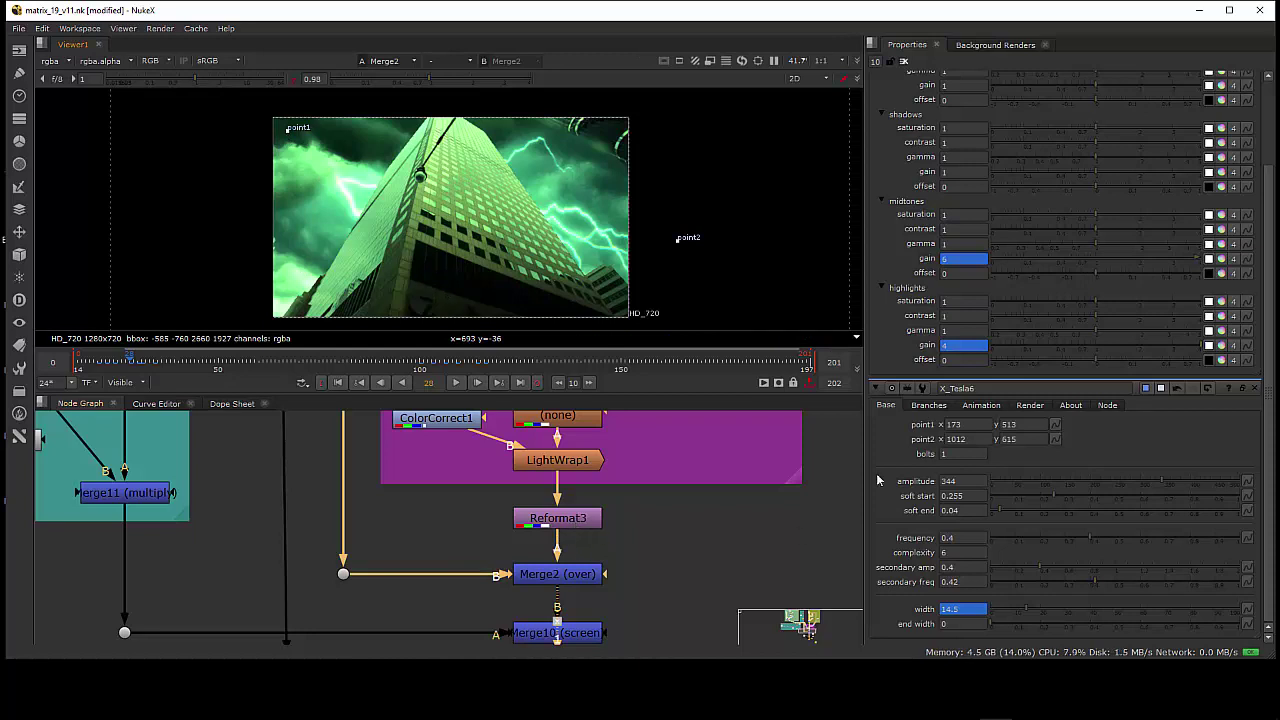
Step: Look over the Lightwarp group around LightWrap1, view EdgeBlur1's output and open its properties
{"action": "middle_click_drag", "start_coordinate": [604, 563], "coordinate": [614, 632]}
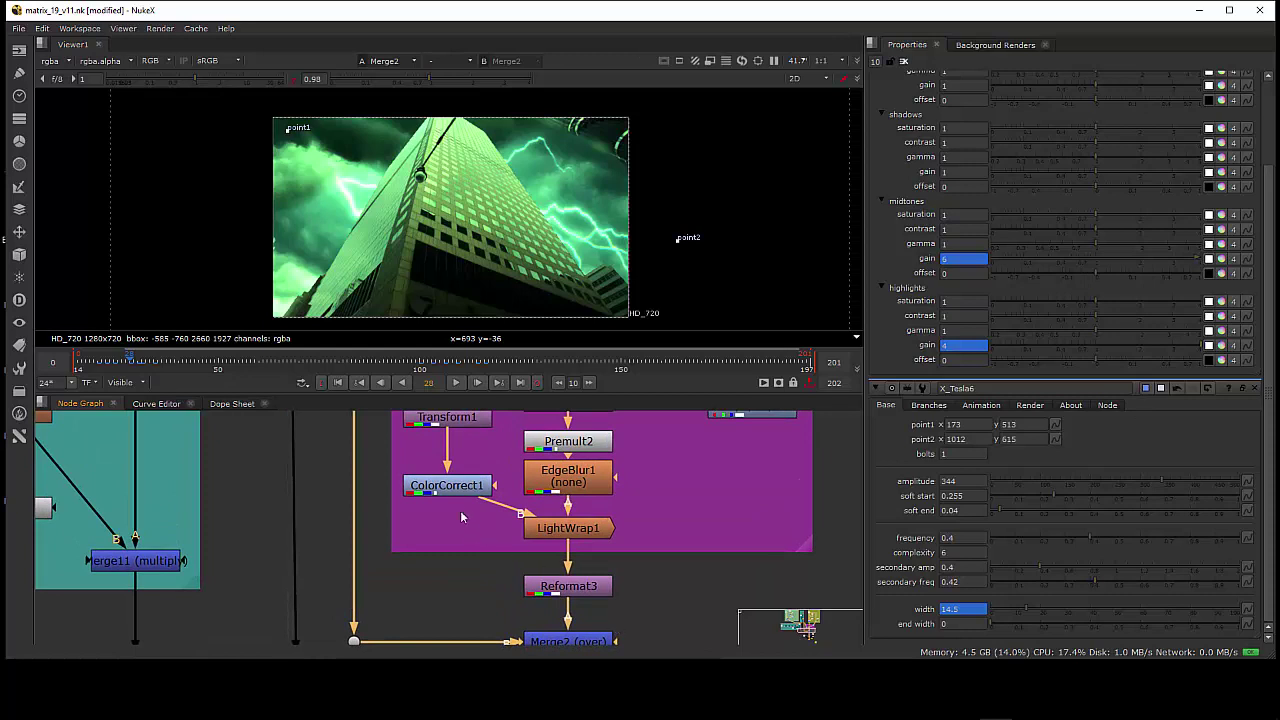
{"action": "left_click", "coordinate": [584, 530]}
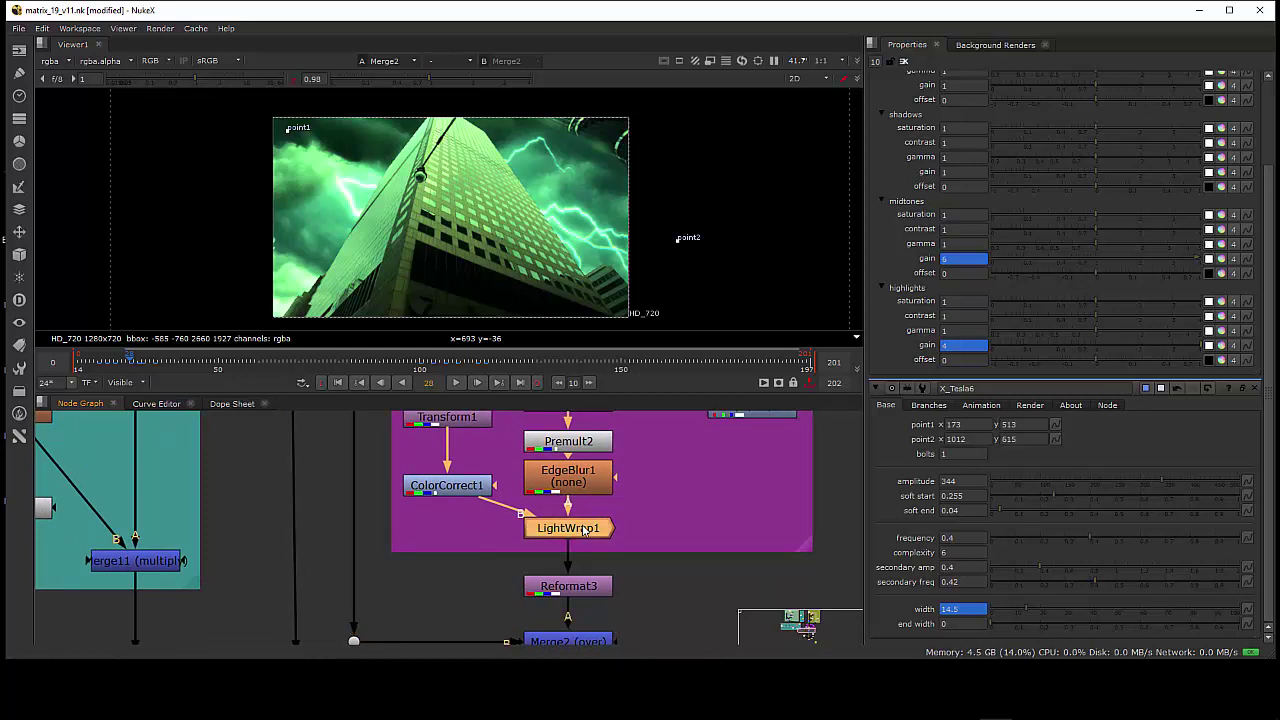
{"action": "middle_click_drag", "start_coordinate": [570, 540], "coordinate": [568, 575]}
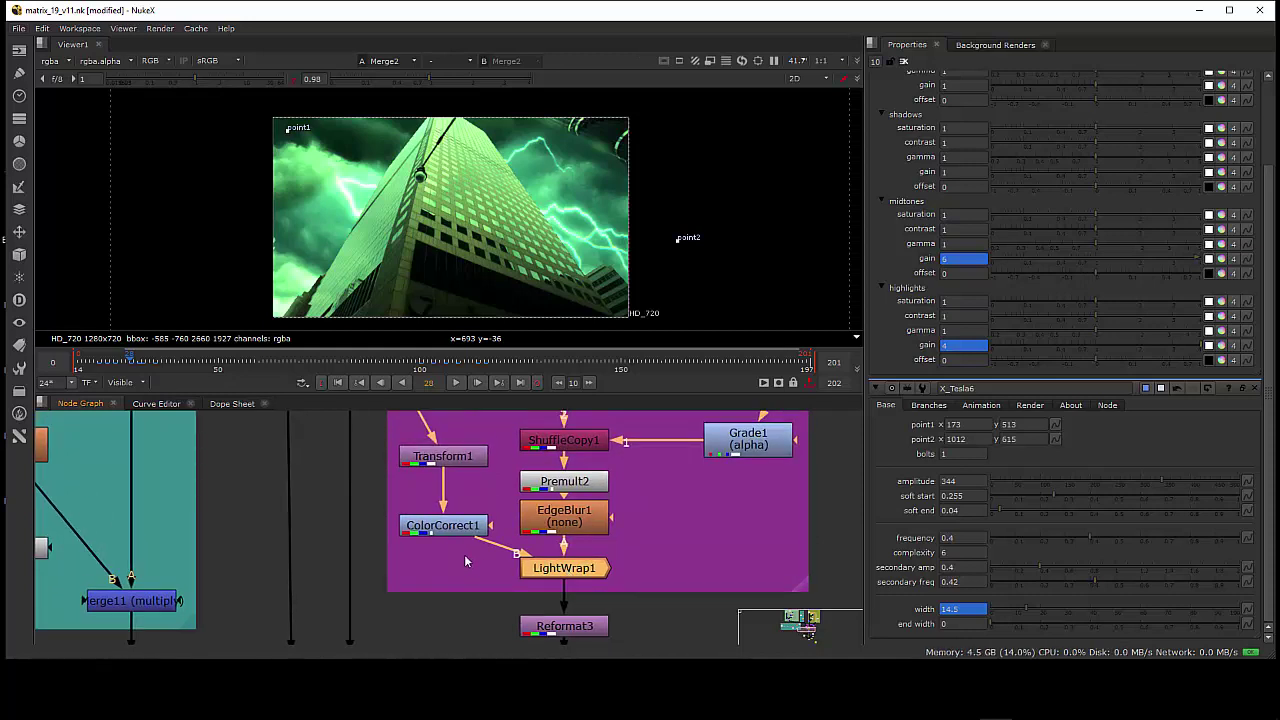
{"action": "scroll", "coordinate": [464, 561], "scroll_direction": "down", "scroll_amount": 4}
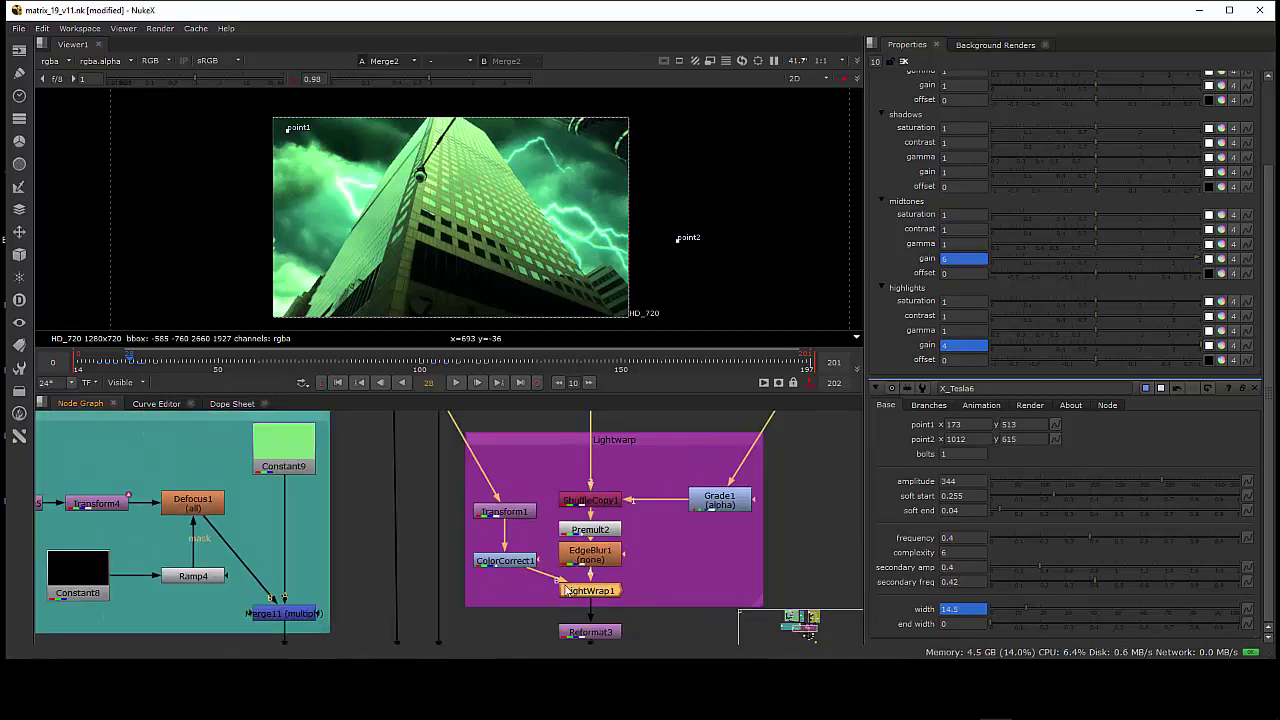
{"action": "scroll", "coordinate": [570, 590], "scroll_direction": "up", "scroll_amount": 2}
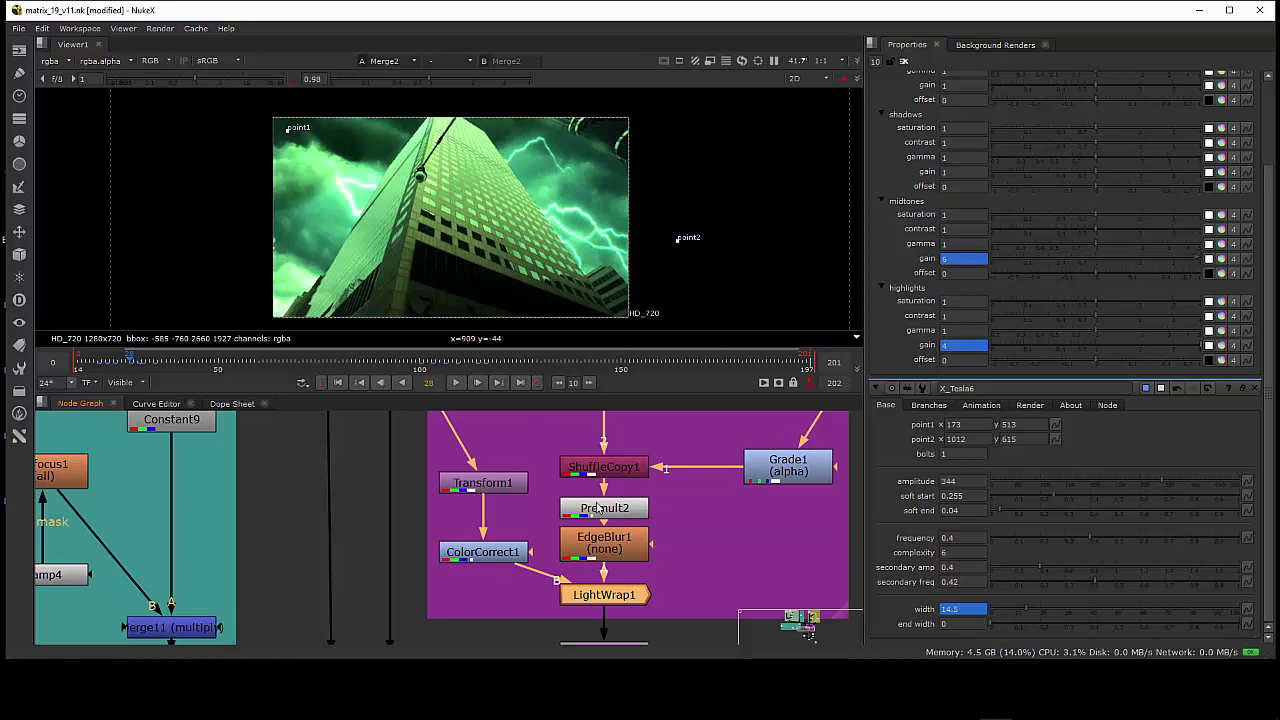
{"action": "left_click_drag", "start_coordinate": [600, 508], "coordinate": [600, 500]}
{"action": "left_click", "coordinate": [613, 548]}
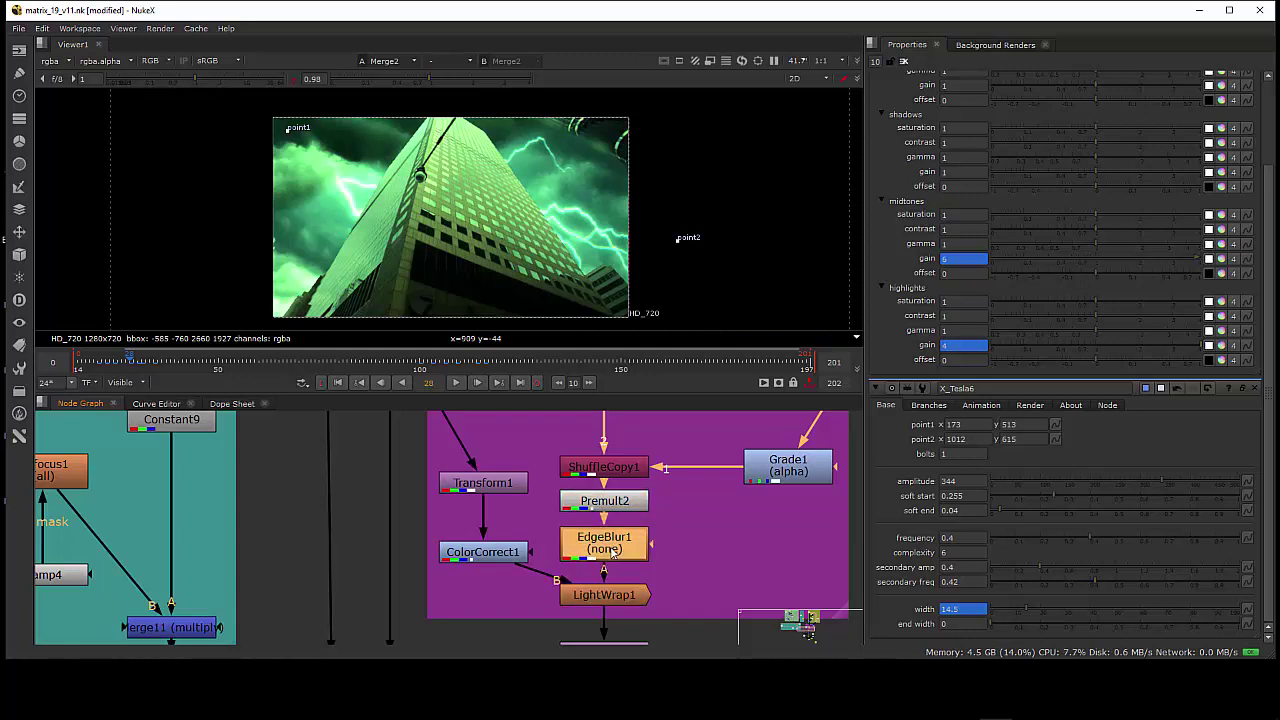
{"action": "key", "text": "1"}
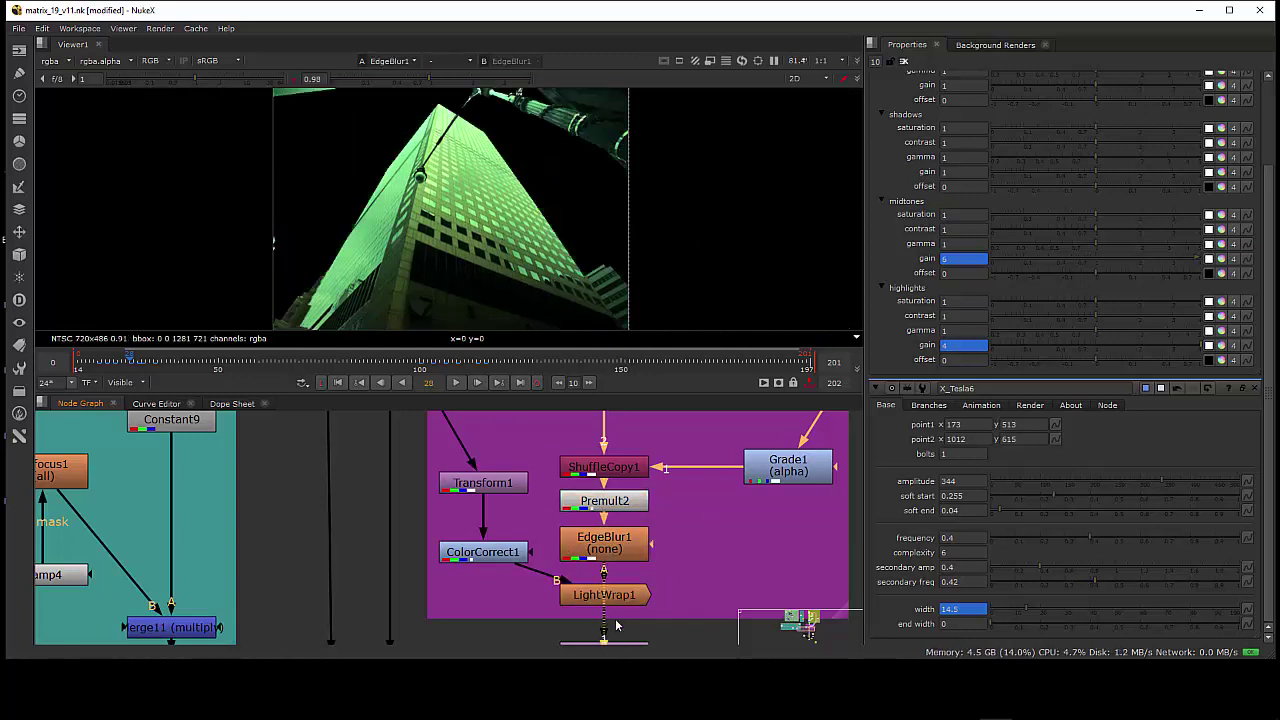
{"action": "double_click", "coordinate": [610, 552]}
{"action": "left_click_drag", "start_coordinate": [1079, 153], "coordinate": [1015, 153]}
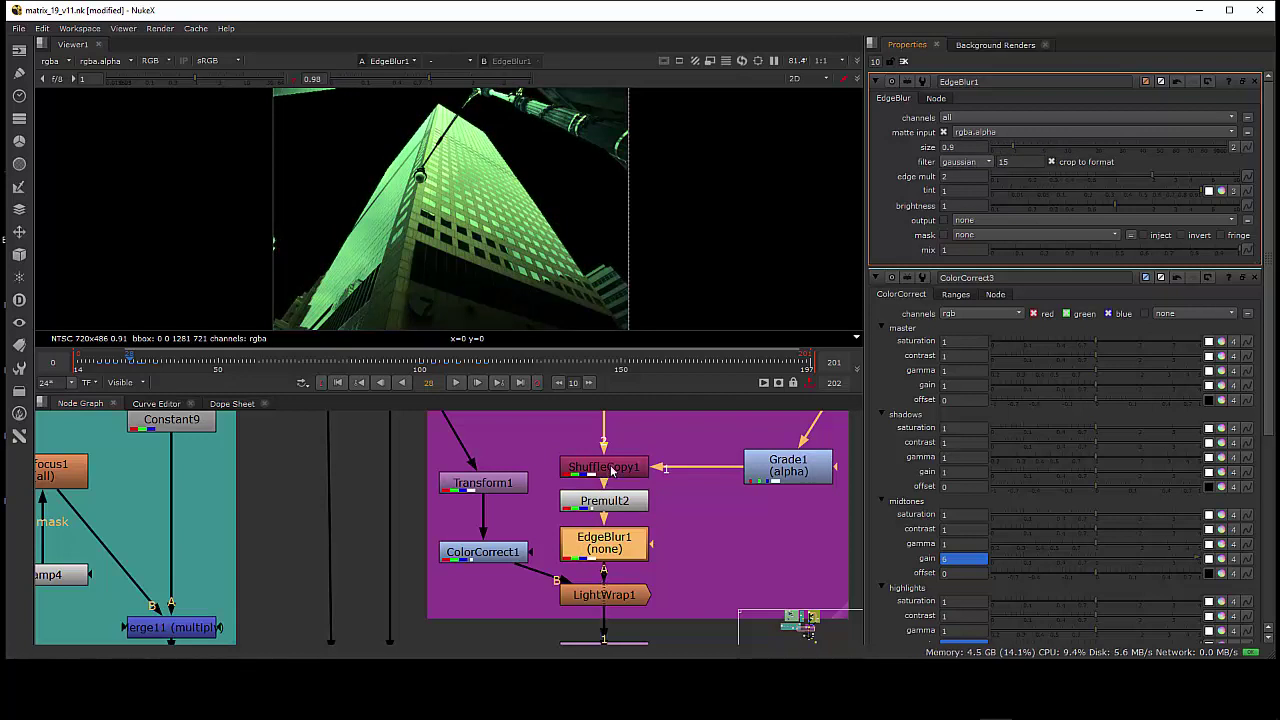
Step: Make room below Premult2 and insert an Erode (blur) node between Premult2 and EdgeBlur1, lined up with the column
{"action": "left_click_drag", "start_coordinate": [610, 470], "coordinate": [611, 447]}
{"action": "left_click_drag", "start_coordinate": [609, 501], "coordinate": [609, 488]}
{"action": "left_click_drag", "start_coordinate": [606, 545], "coordinate": [606, 541]}
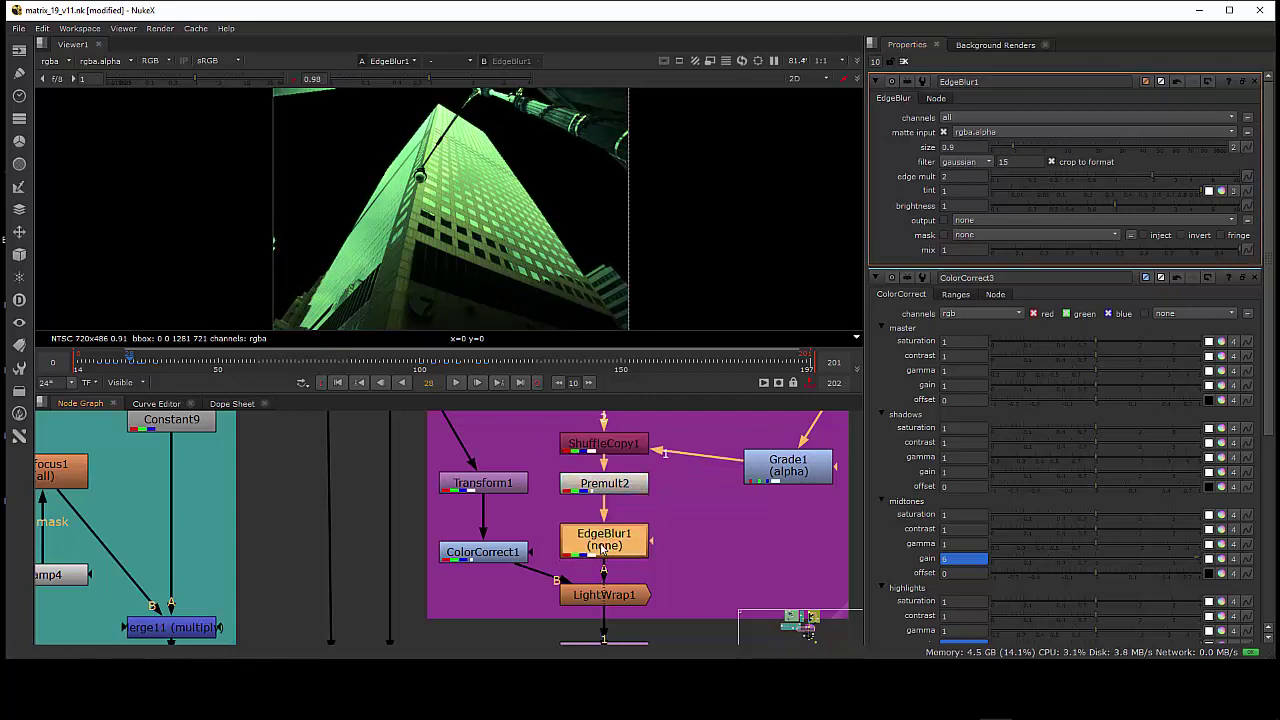
{"action": "left_click_drag", "start_coordinate": [610, 493], "coordinate": [611, 478]}
{"action": "left_click", "coordinate": [634, 506]}
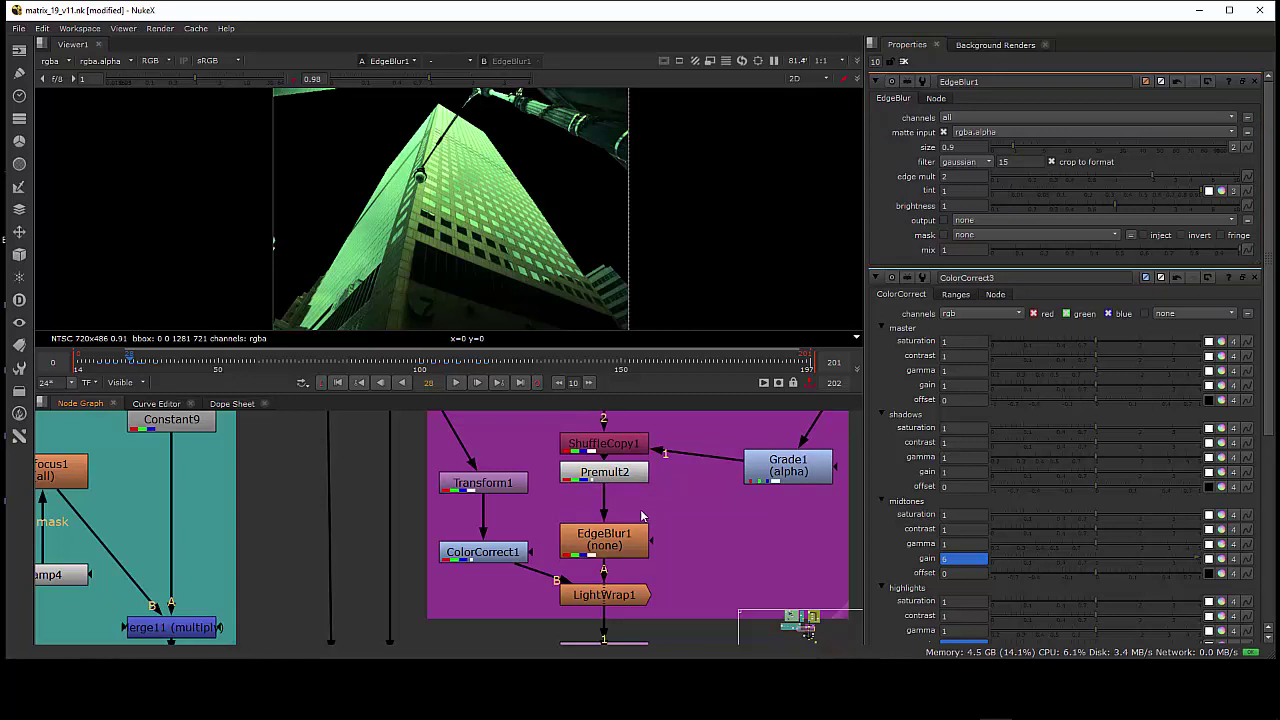
{"action": "key", "text": "Tab"}
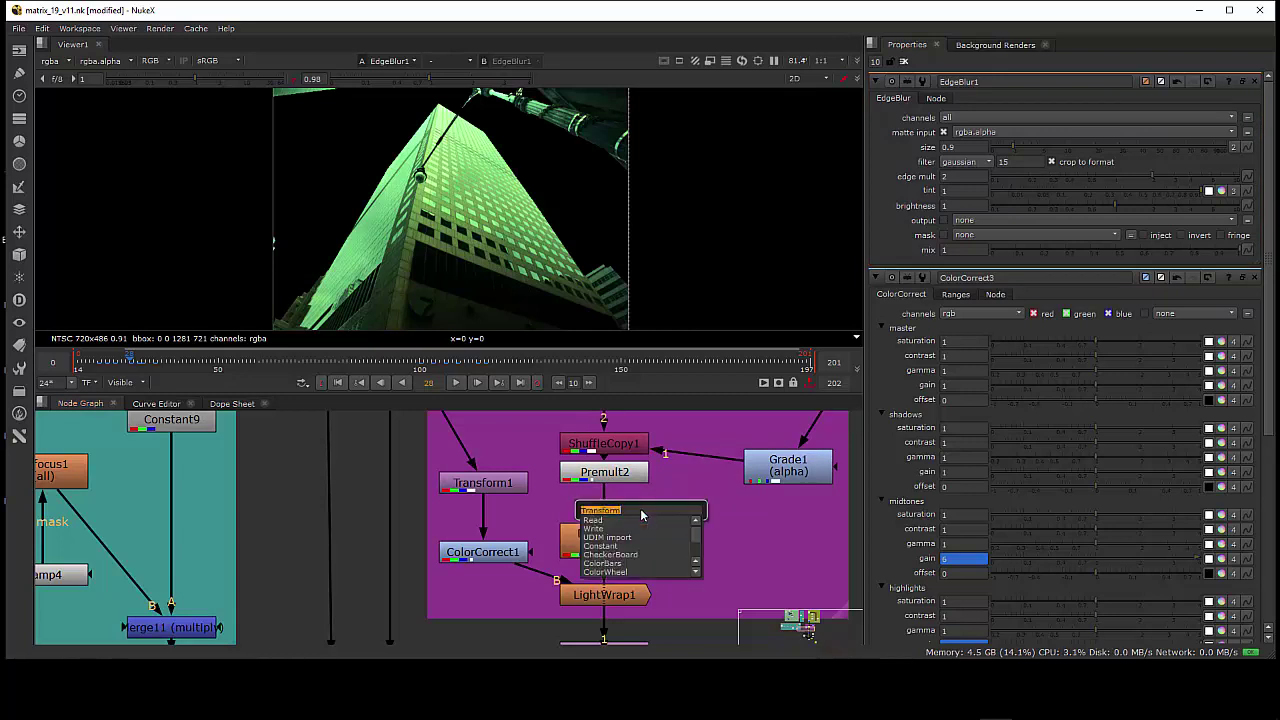
{"action": "type", "text": "erode"}
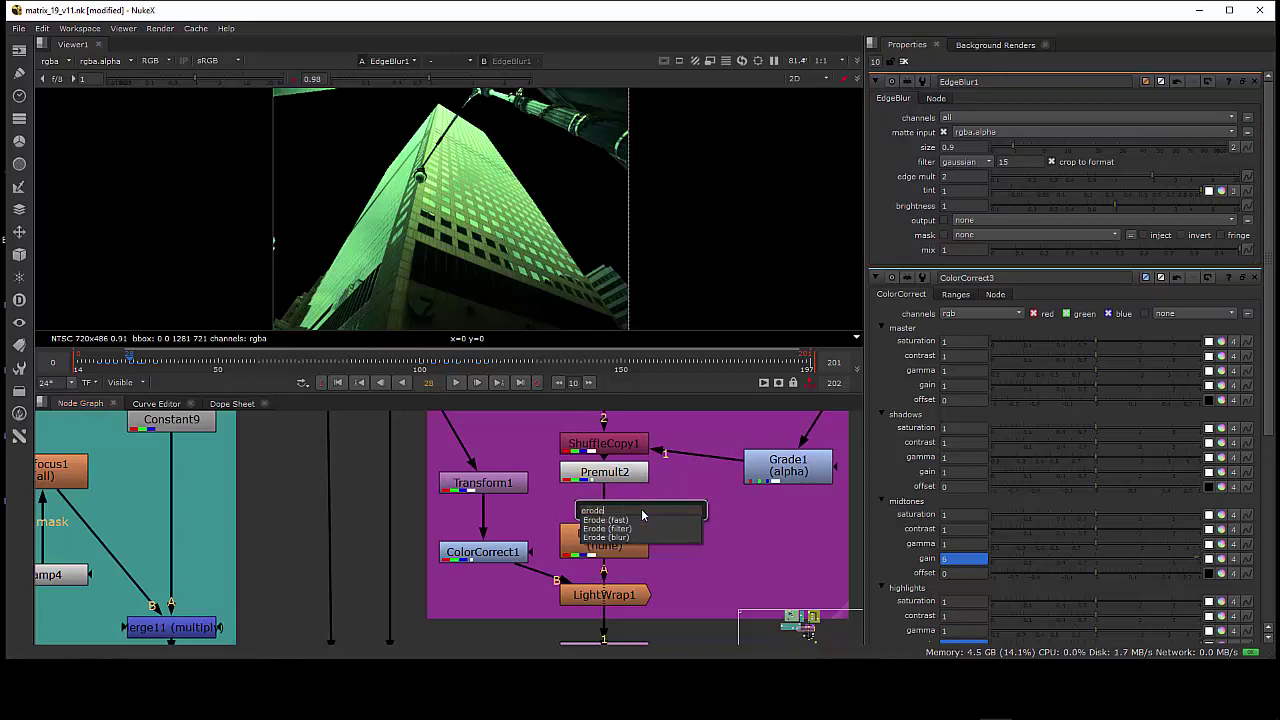
{"action": "left_click", "coordinate": [617, 537]}
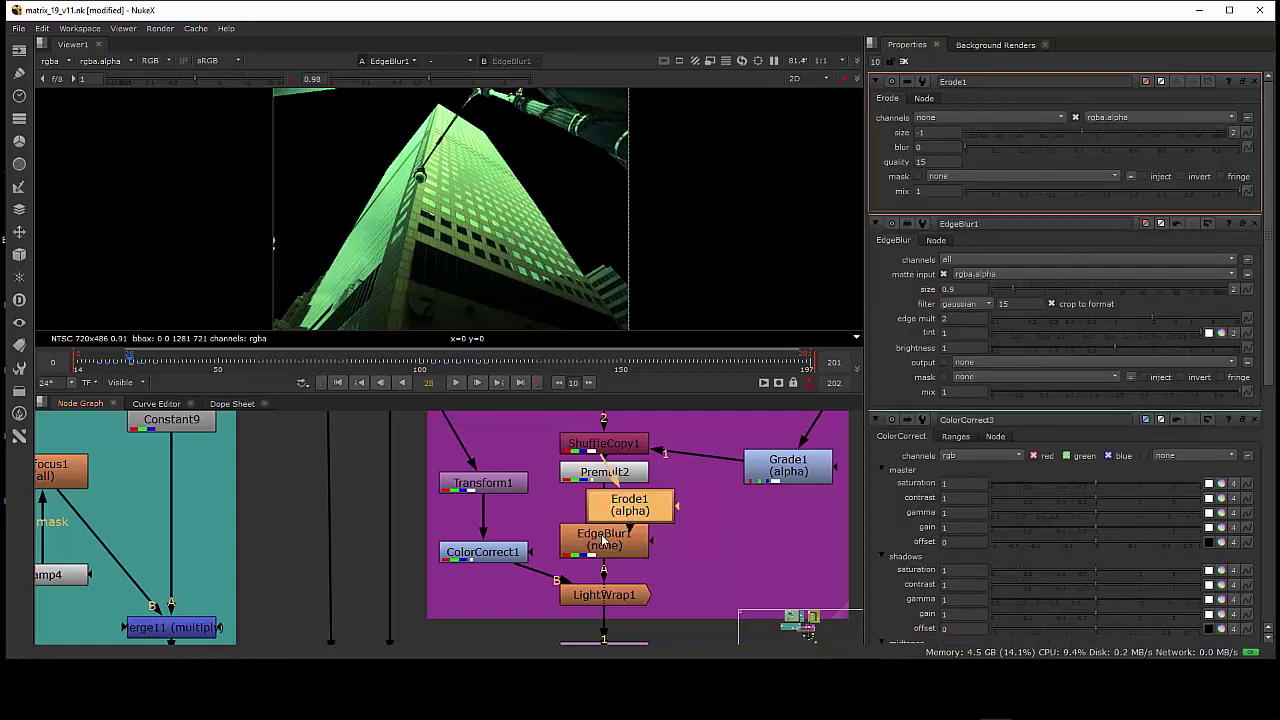
{"action": "mouse_move", "coordinate": [641, 516]}
{"action": "left_mouse_down"}
{"action": "mouse_move", "coordinate": [615, 515]}
{"action": "mouse_move", "coordinate": [625, 520]}
{"action": "left_mouse_up"}
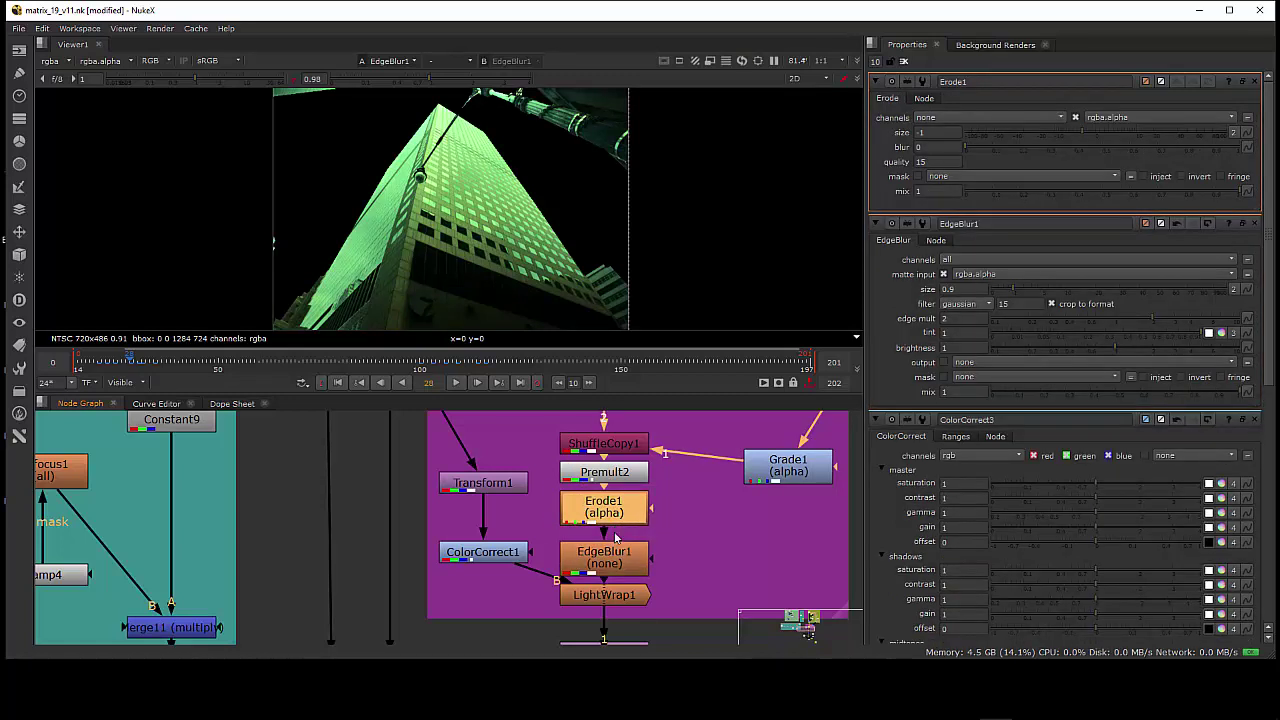
Step: Tidy the Lightwarp group by lowering ColorCorrect1 and spacing out ShuffleCopy1, Premult2, Erode1 and EdgeBlur1 above LightWrap1
{"action": "left_click_drag", "start_coordinate": [482, 553], "coordinate": [472, 579]}
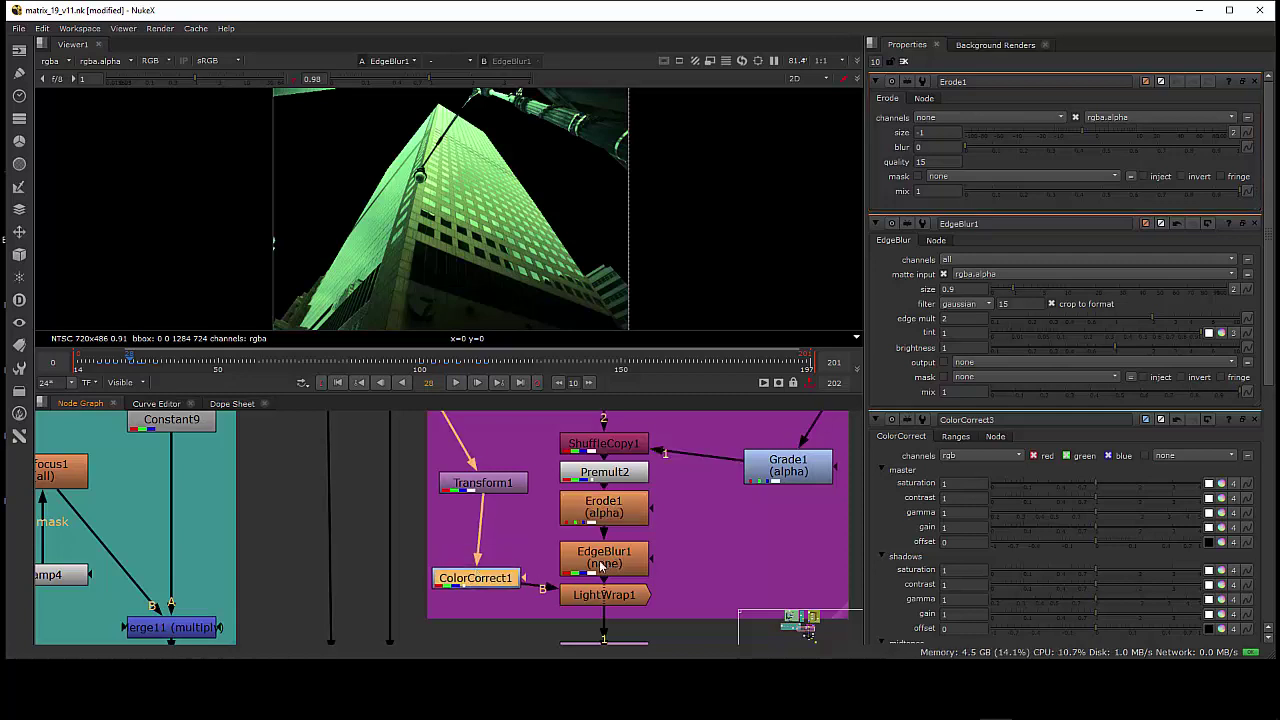
{"action": "left_click_drag", "start_coordinate": [602, 564], "coordinate": [603, 555]}
{"action": "left_click_drag", "start_coordinate": [614, 451], "coordinate": [614, 436]}
{"action": "left_click_drag", "start_coordinate": [615, 481], "coordinate": [615, 466]}
{"action": "left_click_drag", "start_coordinate": [618, 520], "coordinate": [617, 505]}
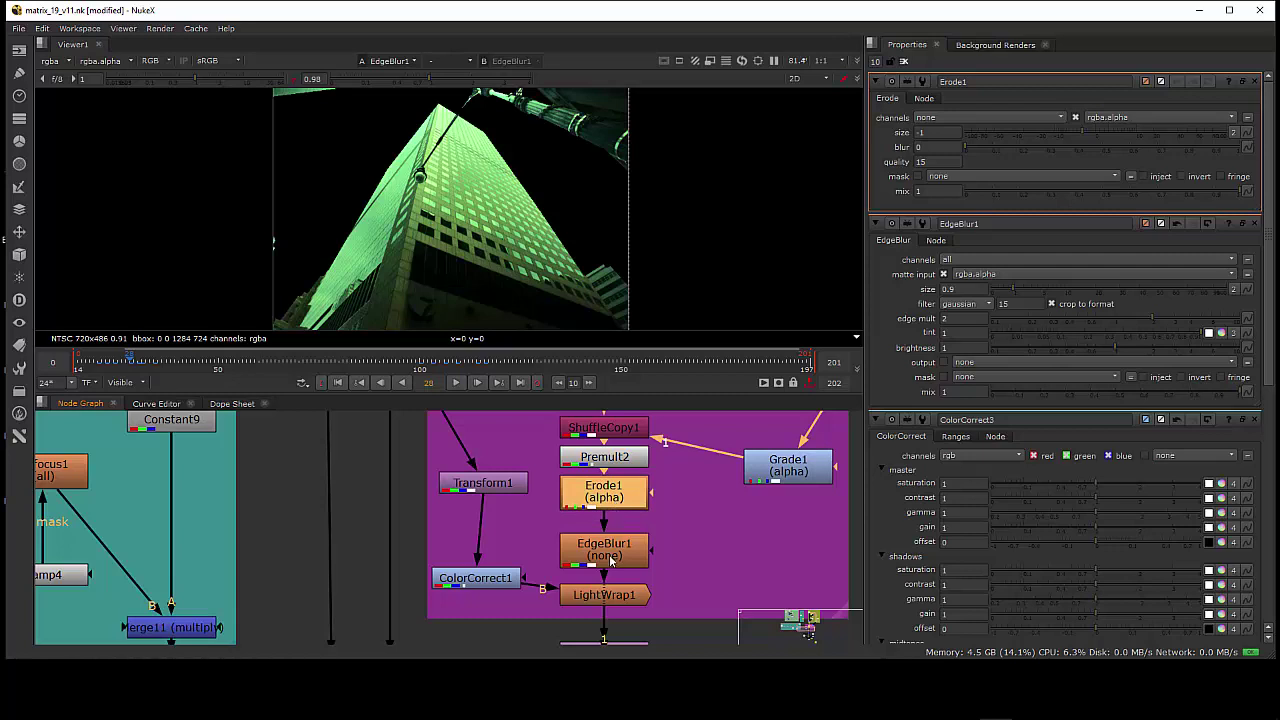
{"action": "left_click_drag", "start_coordinate": [613, 561], "coordinate": [613, 551]}
{"action": "left_click", "coordinate": [618, 496]}
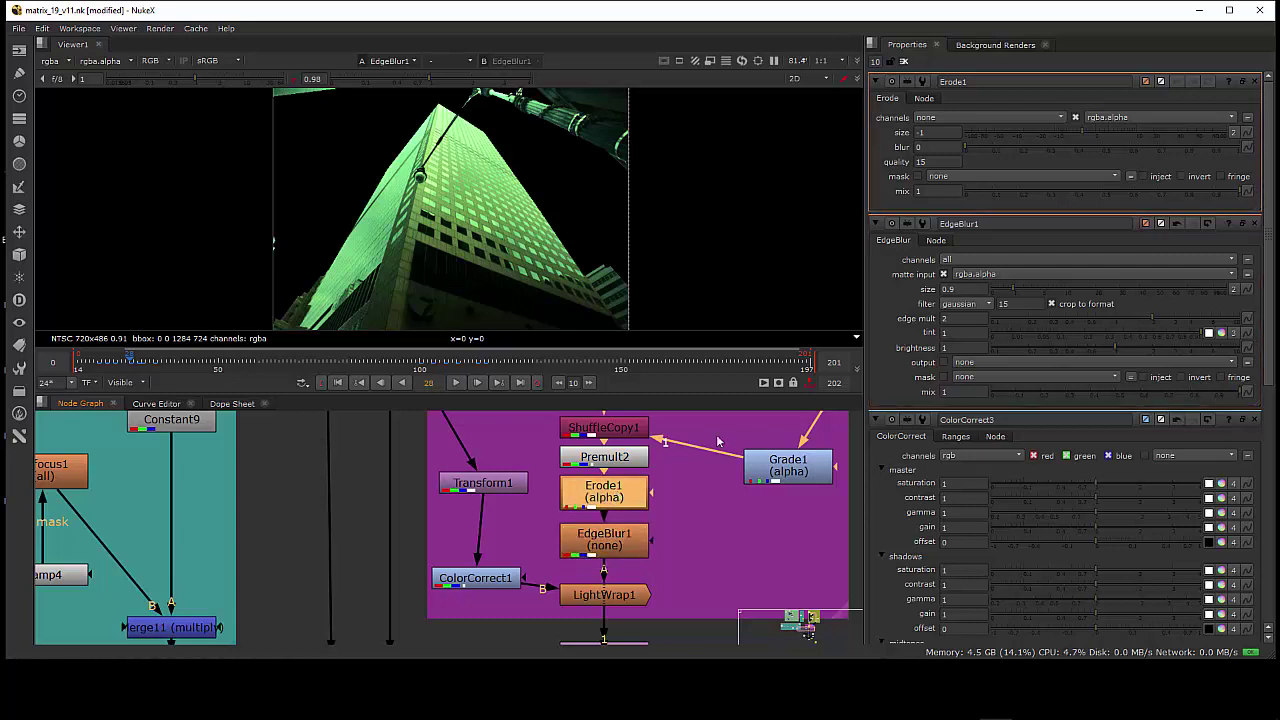
Step: View LightWrap1's output and the combined Merge2 (over) result to check the building's edges
{"action": "left_click", "coordinate": [607, 600]}
{"action": "key", "text": "1"}
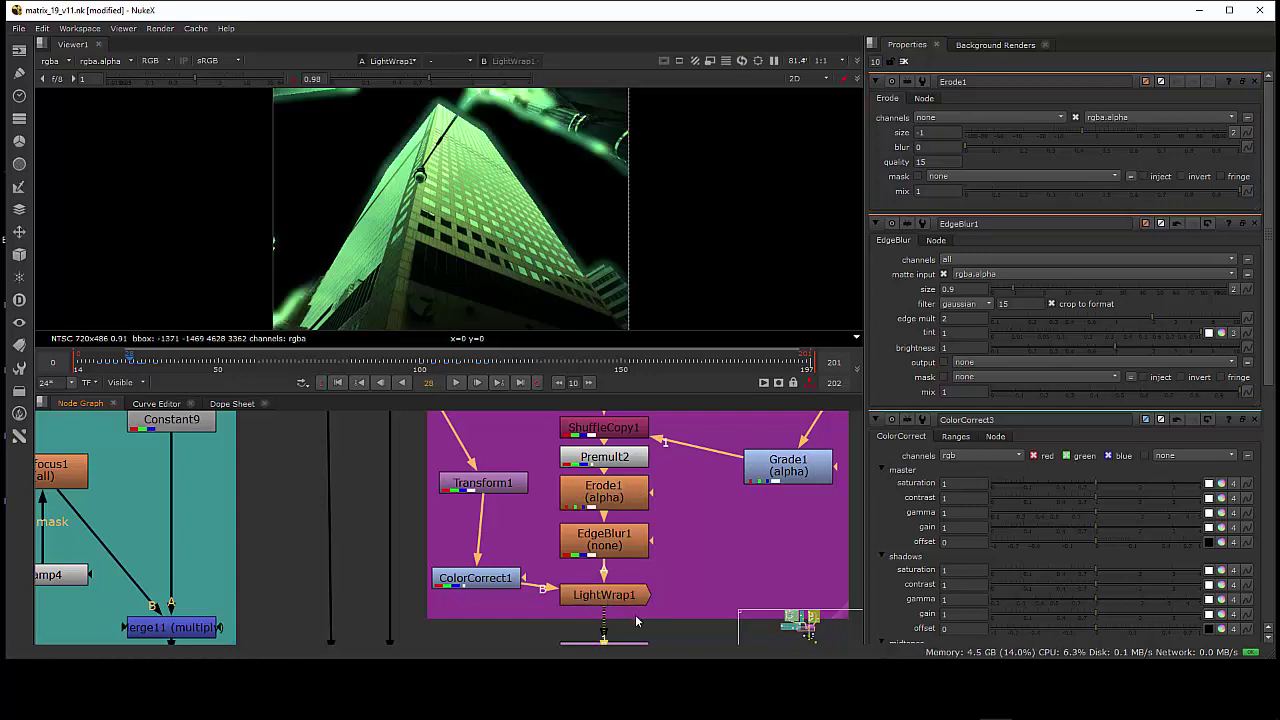
{"action": "scroll", "coordinate": [635, 622], "scroll_direction": "down", "scroll_amount": 5}
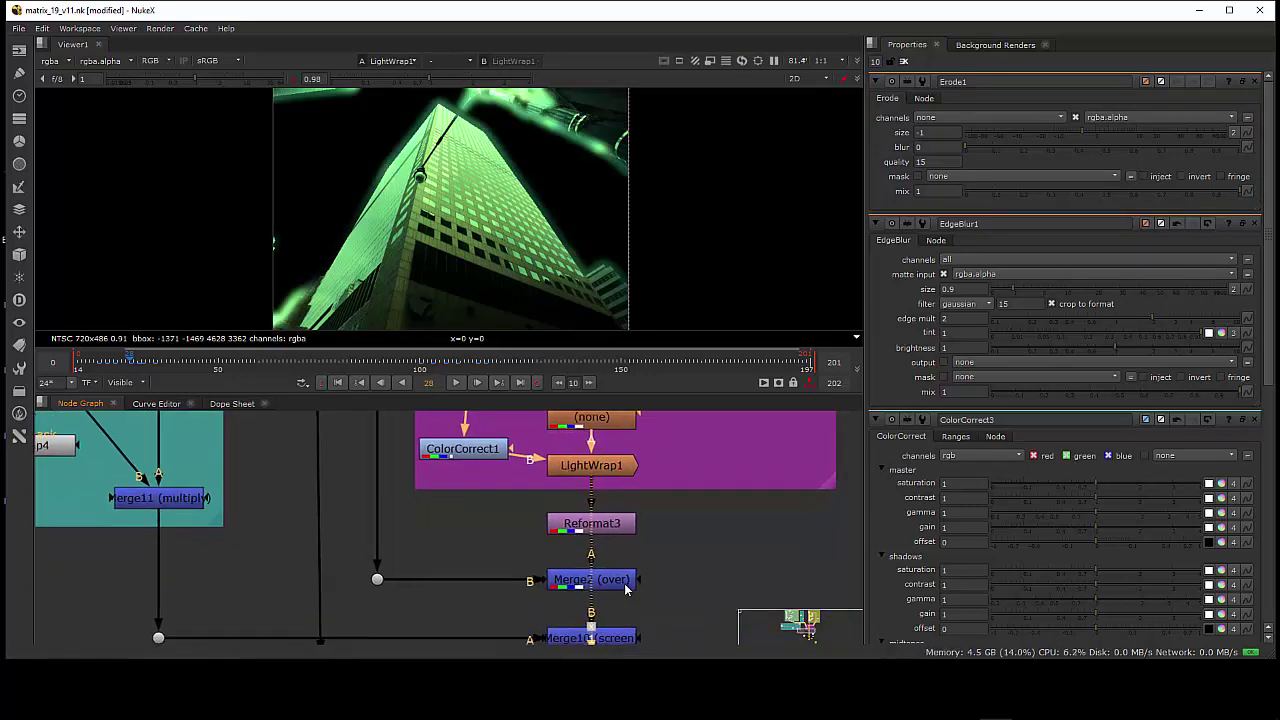
{"action": "left_click", "coordinate": [625, 589]}
{"action": "key", "text": "1"}
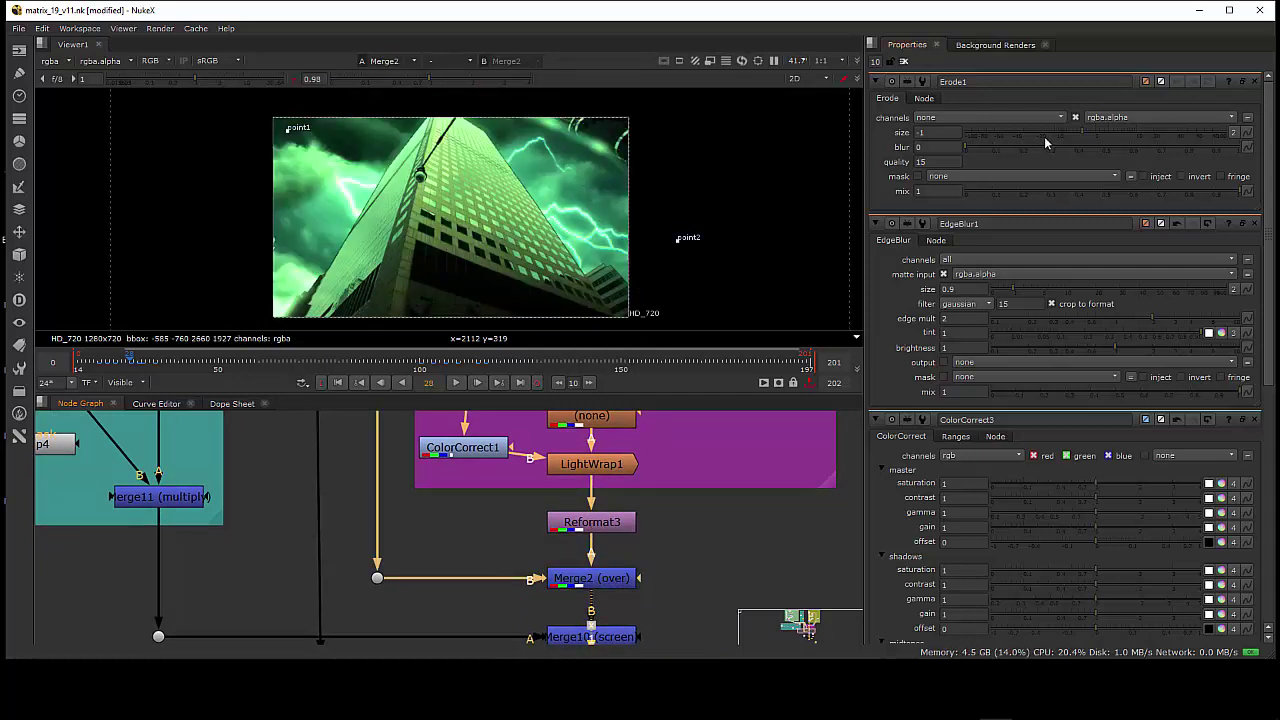
Step: Set the Erode1 size to -0.2
{"action": "left_click", "coordinate": [1088, 133]}
{"action": "mouse_move", "coordinate": [1088, 133]}
{"action": "left_mouse_down"}
{"action": "mouse_move", "coordinate": [1185, 133]}
{"action": "mouse_move", "coordinate": [1067, 143]}
{"action": "mouse_move", "coordinate": [1091, 145]}
{"action": "left_mouse_up"}
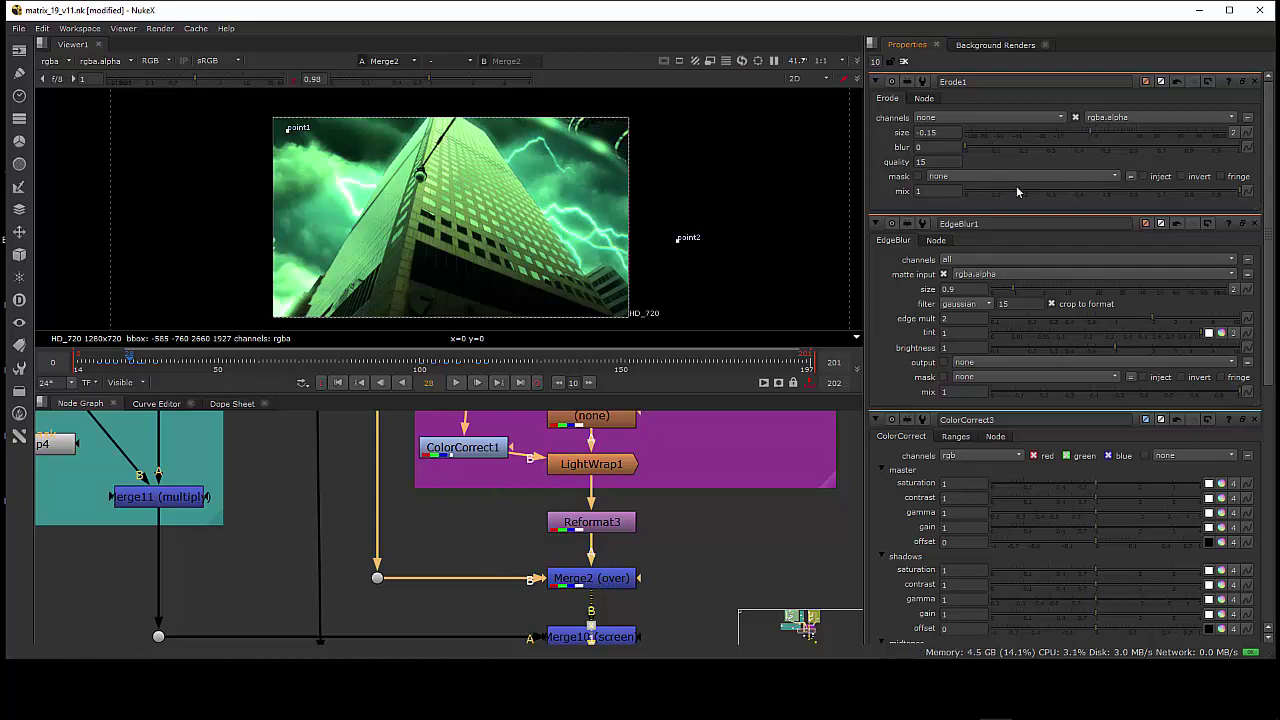
{"action": "left_click", "coordinate": [954, 136]}
{"action": "double_click", "coordinate": [954, 136]}
{"action": "type", "text": "-0.2"}
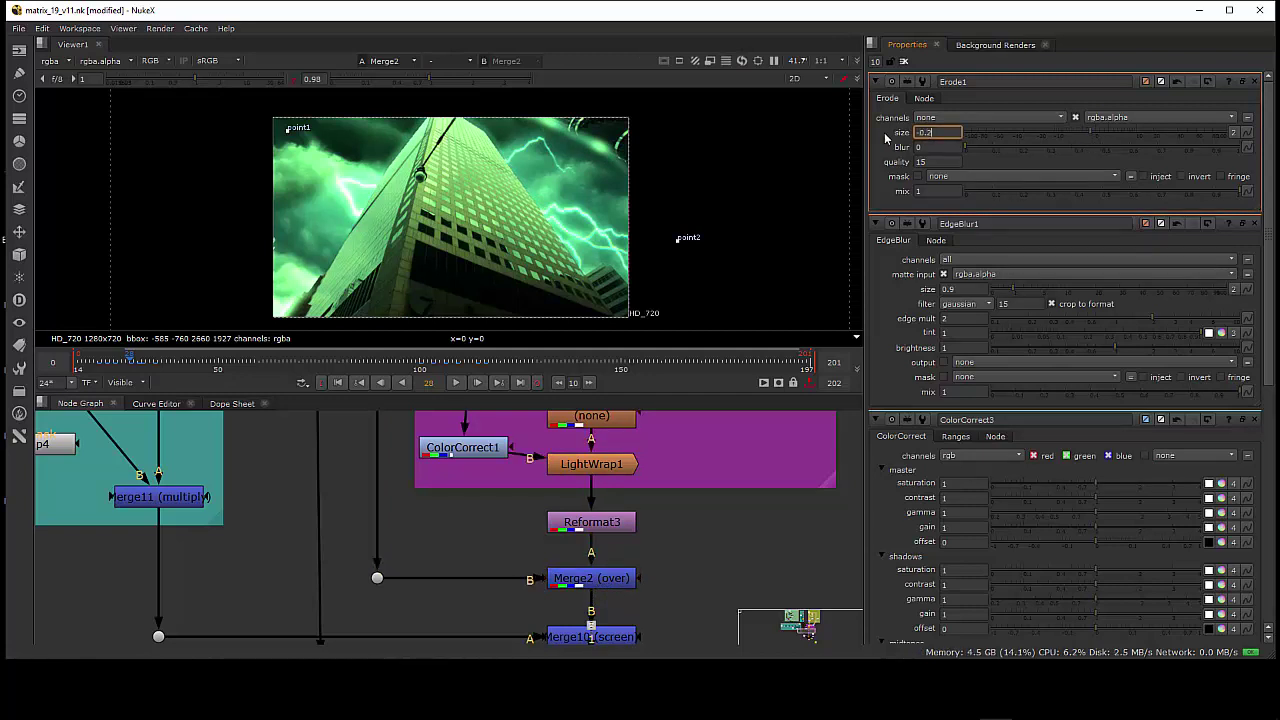
{"action": "key", "text": "Return"}
{"action": "key", "text": "f"}
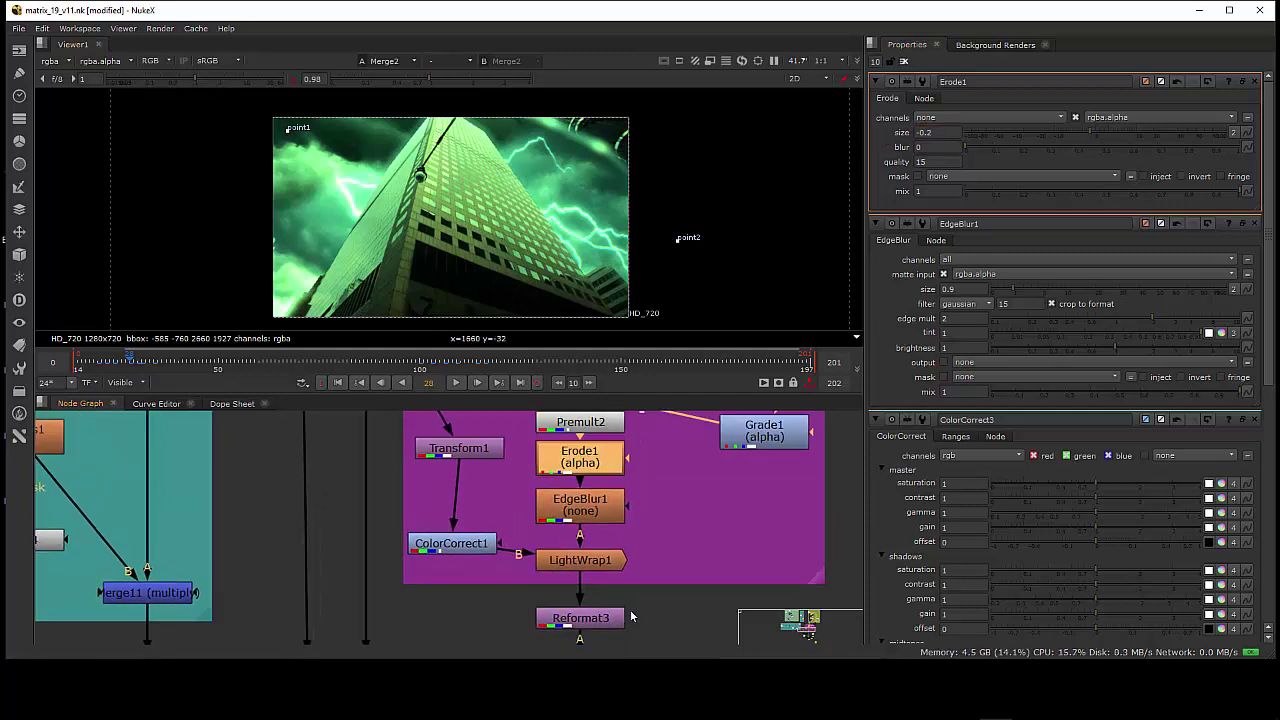
Step: Set Erode1's blur to 0.22 and line up Transform1 above ColorCorrect1
{"action": "left_click", "coordinate": [988, 150]}
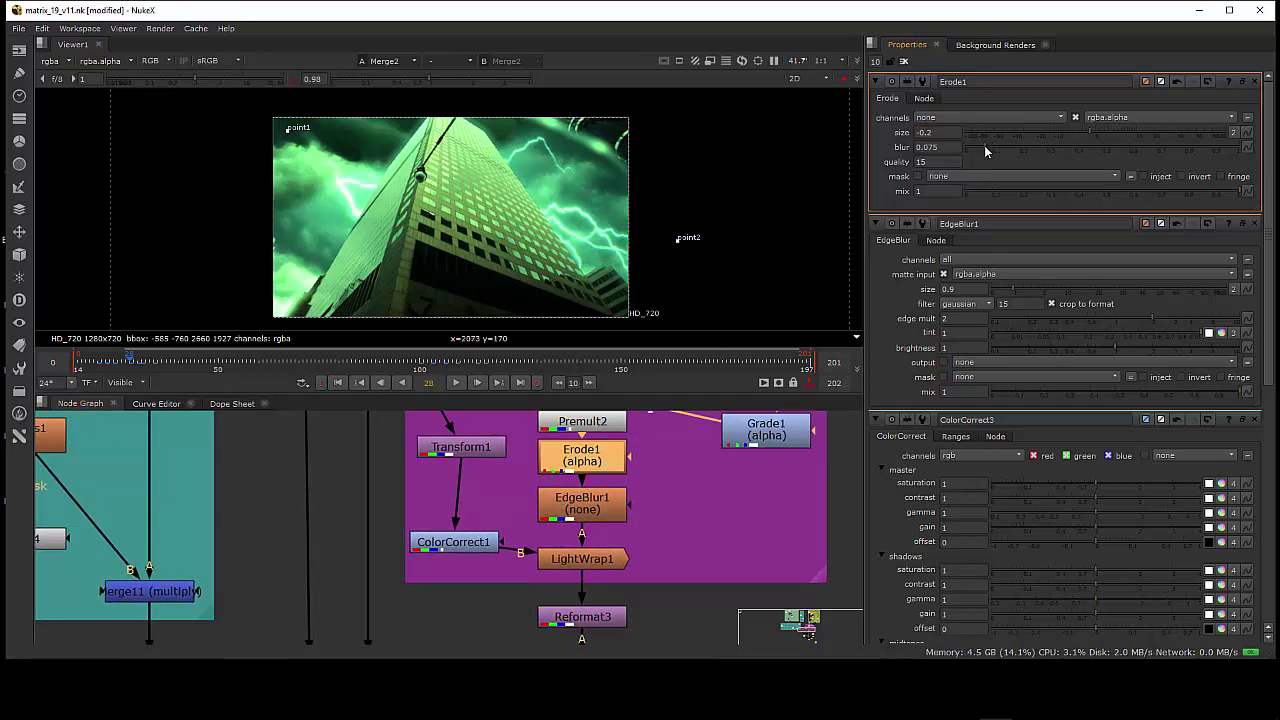
{"action": "left_click_drag", "start_coordinate": [987, 150], "coordinate": [1025, 151]}
{"action": "left_click_drag", "start_coordinate": [480, 461], "coordinate": [472, 464]}
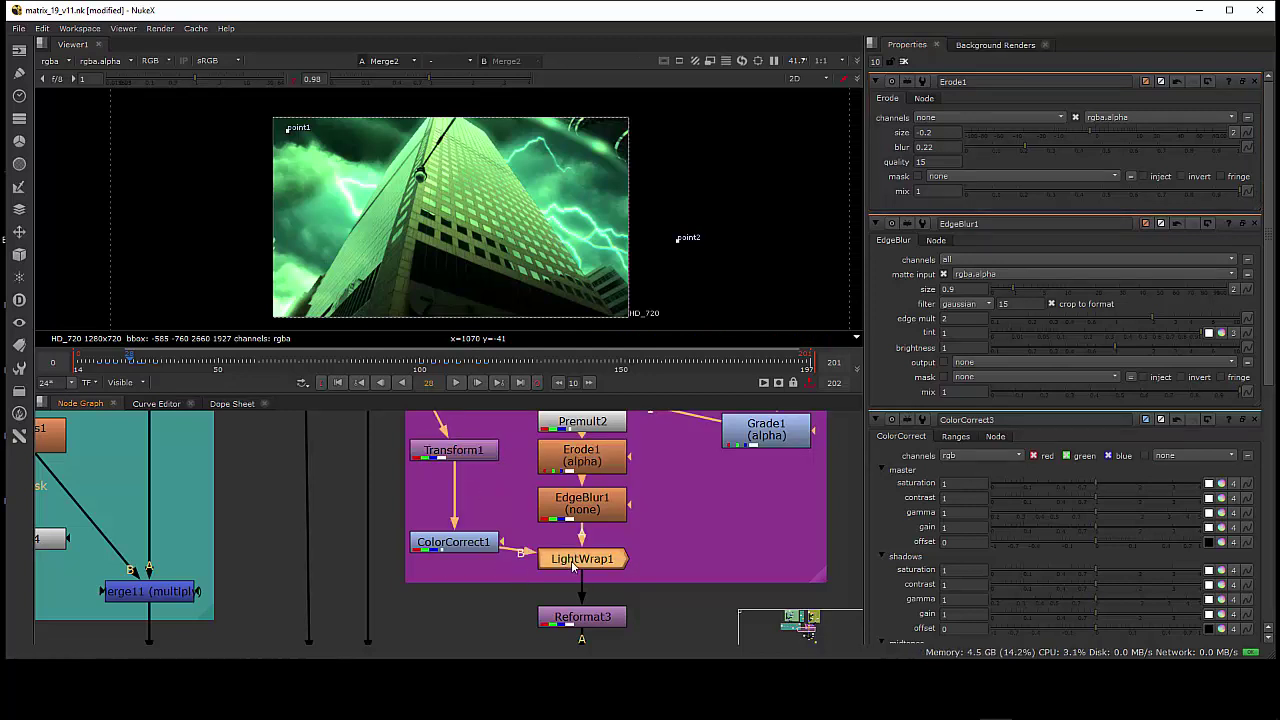
Step: Disable and re-enable LightWrap1 to compare its effect on the building's edges, and open its properties
{"action": "key", "text": "d"}
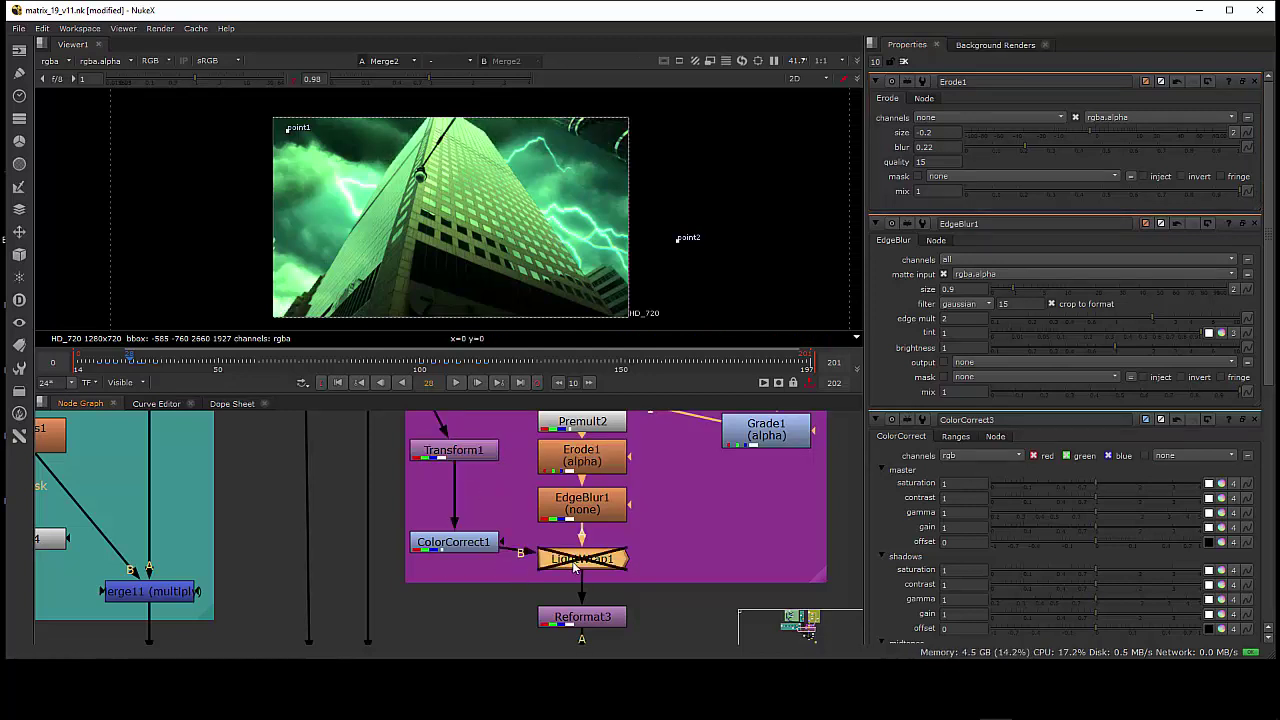
{"action": "key", "text": "d"}
{"action": "key", "text": "d"}
{"action": "key", "text": "d"}
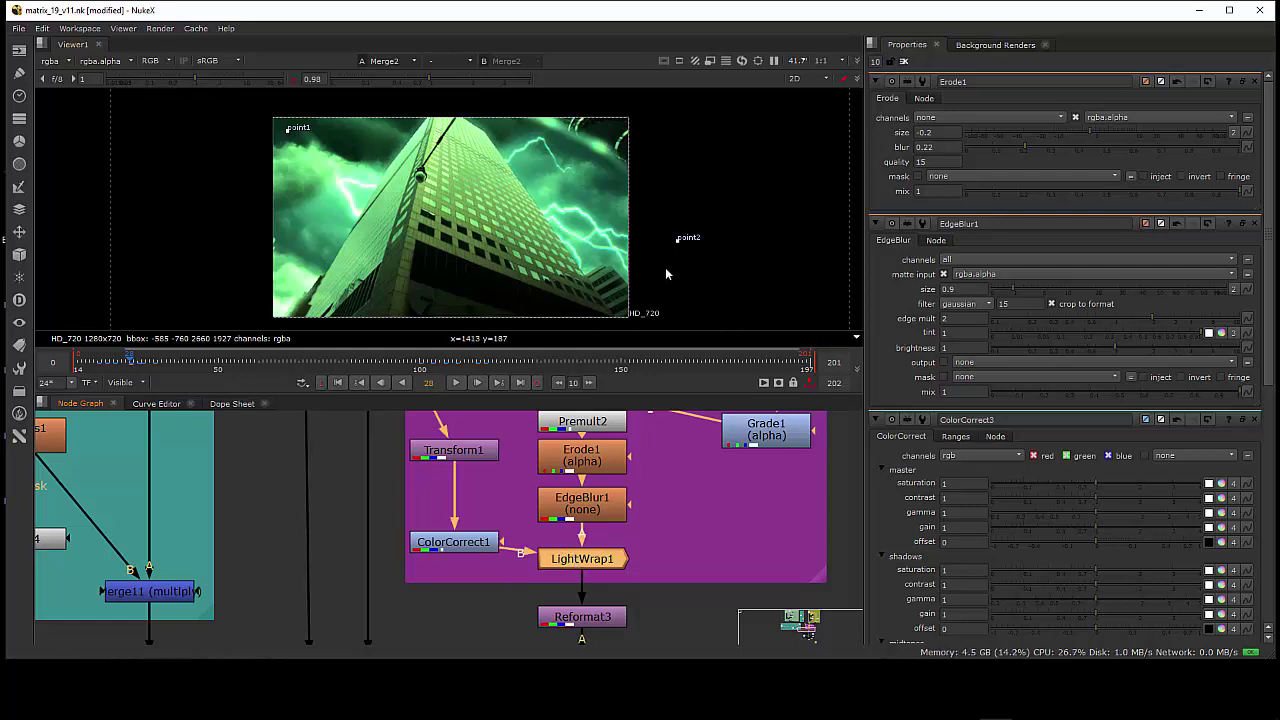
{"action": "double_click", "coordinate": [572, 566]}
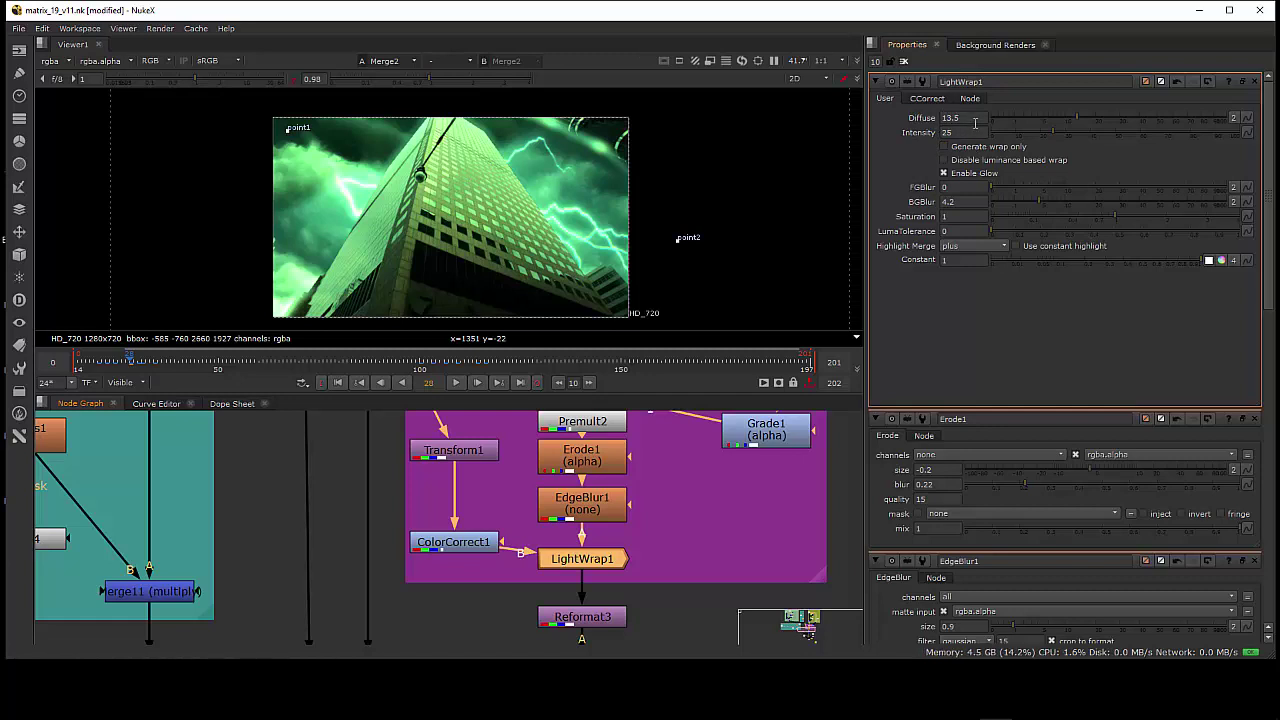
Step: Try different wrap strengths on LightWrap1 and settle on Diffuse 6.6 and Intensity 17
{"action": "left_click", "coordinate": [1078, 134]}
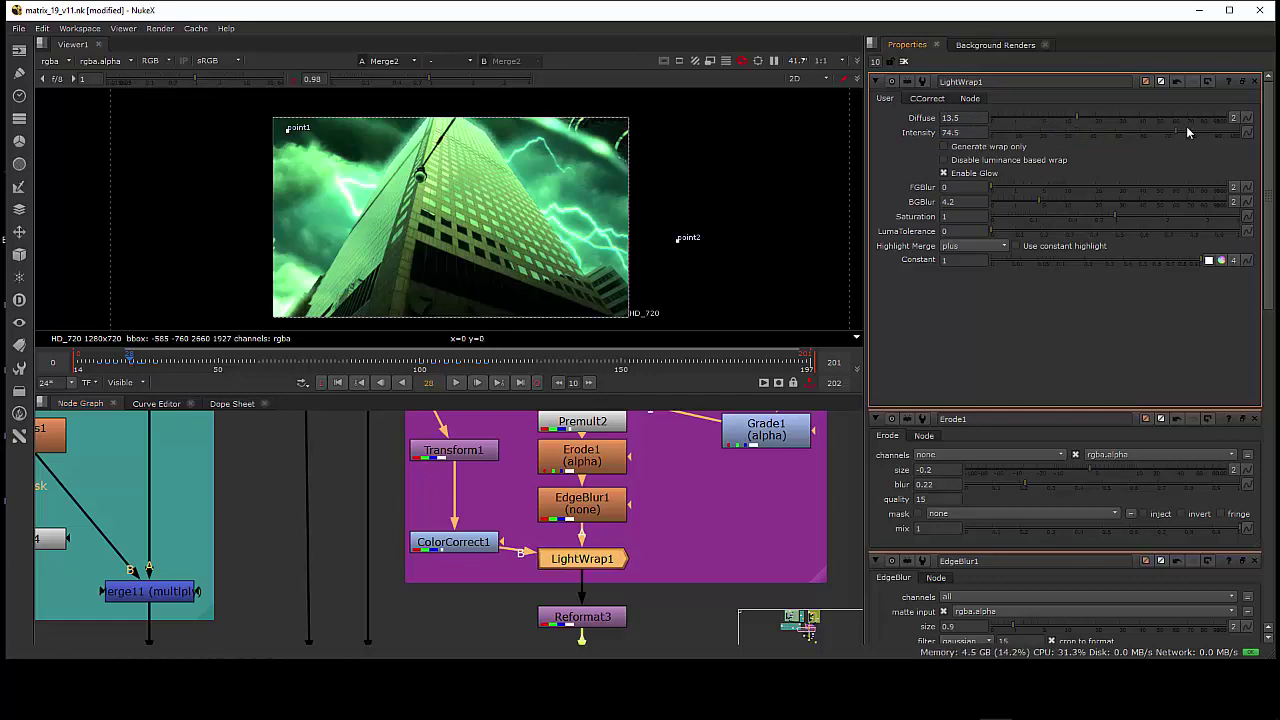
{"action": "left_click_drag", "start_coordinate": [1085, 138], "coordinate": [1041, 145]}
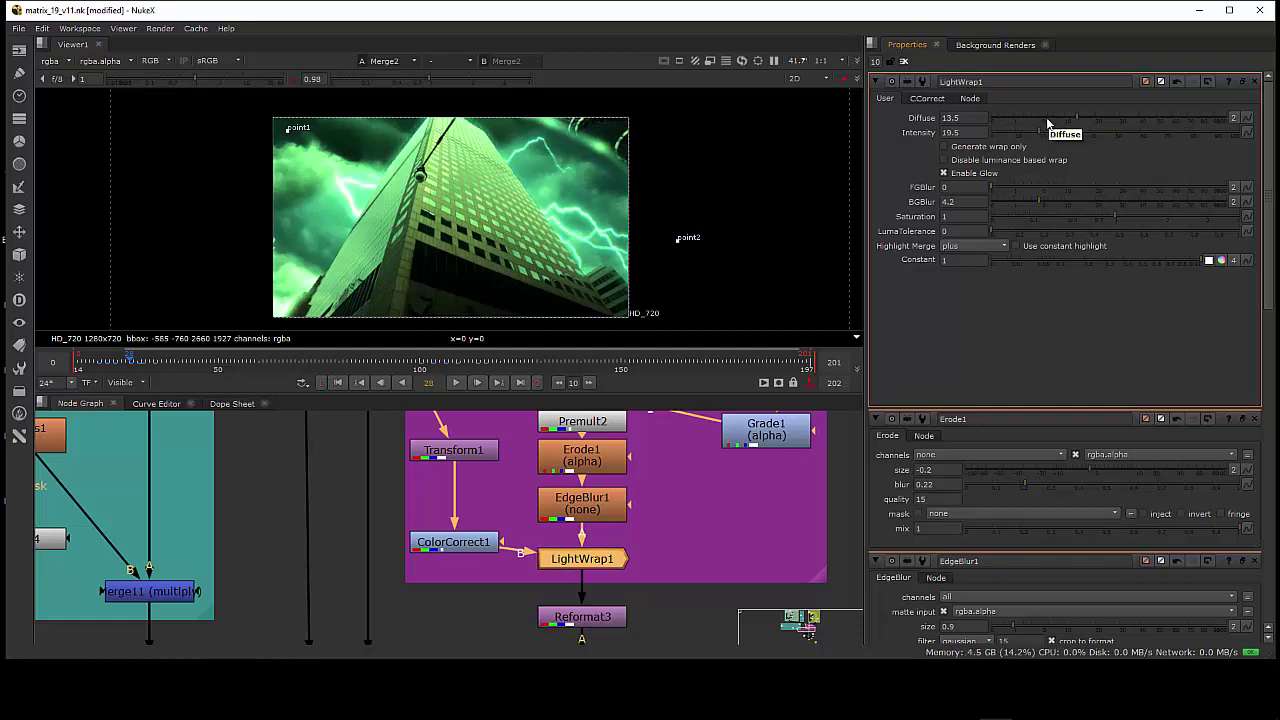
{"action": "mouse_move", "coordinate": [1045, 118]}
{"action": "left_mouse_down"}
{"action": "mouse_move", "coordinate": [1025, 118]}
{"action": "mouse_move", "coordinate": [1091, 120]}
{"action": "mouse_move", "coordinate": [1043, 122]}
{"action": "mouse_move", "coordinate": [1048, 135]}
{"action": "left_mouse_up"}
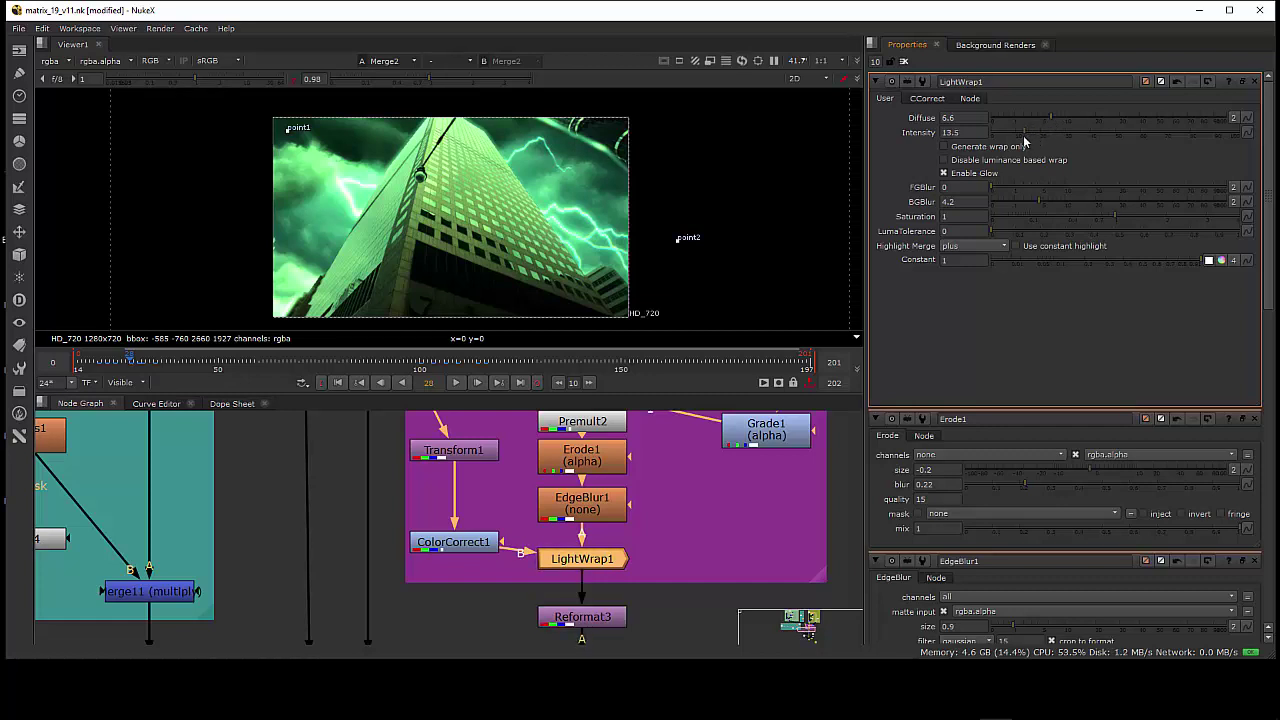
{"action": "left_click_drag", "start_coordinate": [1040, 141], "coordinate": [1033, 141]}
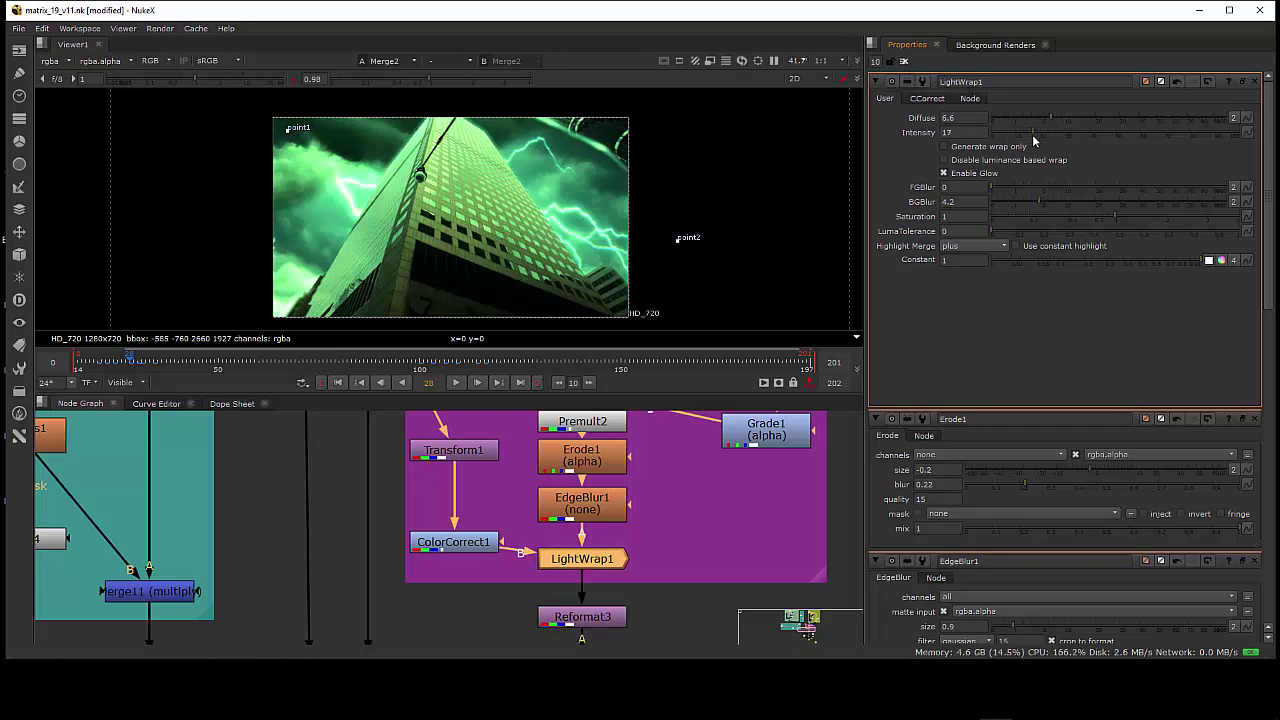
Step: View LightWrap1's wrap-only output, compare it against the full result and with glow off and on, and restore both options
{"action": "left_click", "coordinate": [976, 148]}
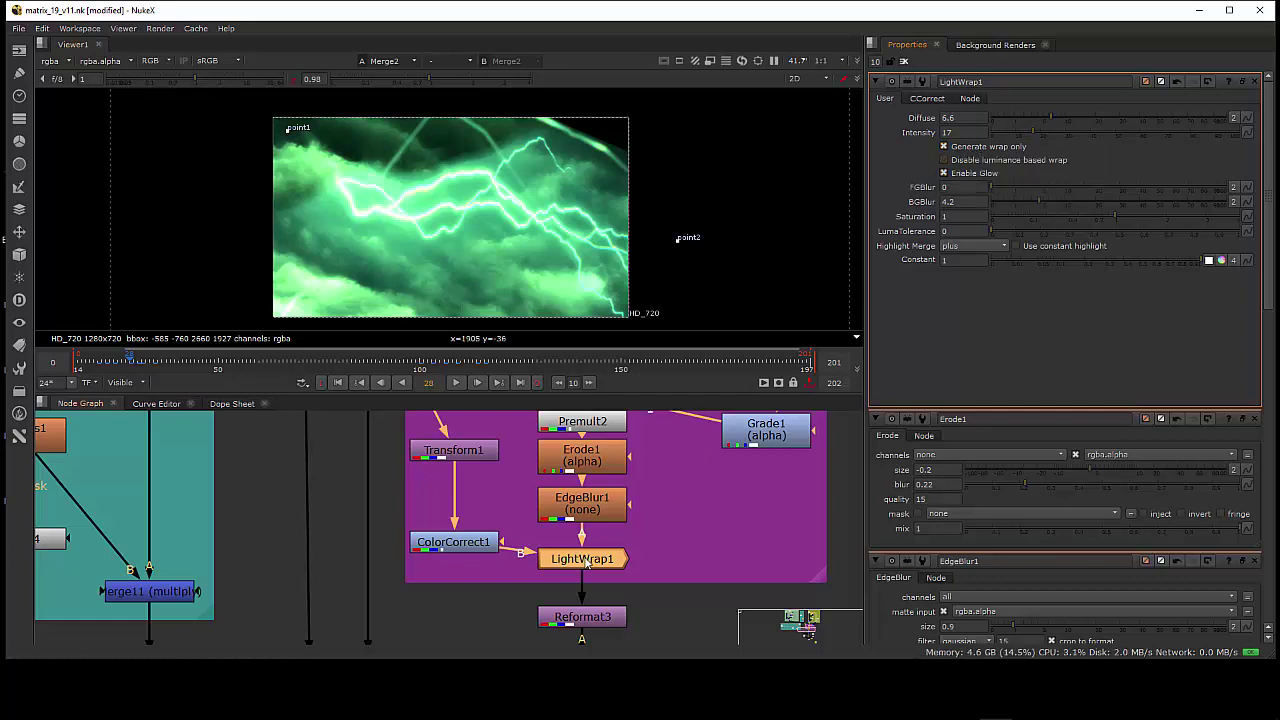
{"action": "key", "text": "1"}
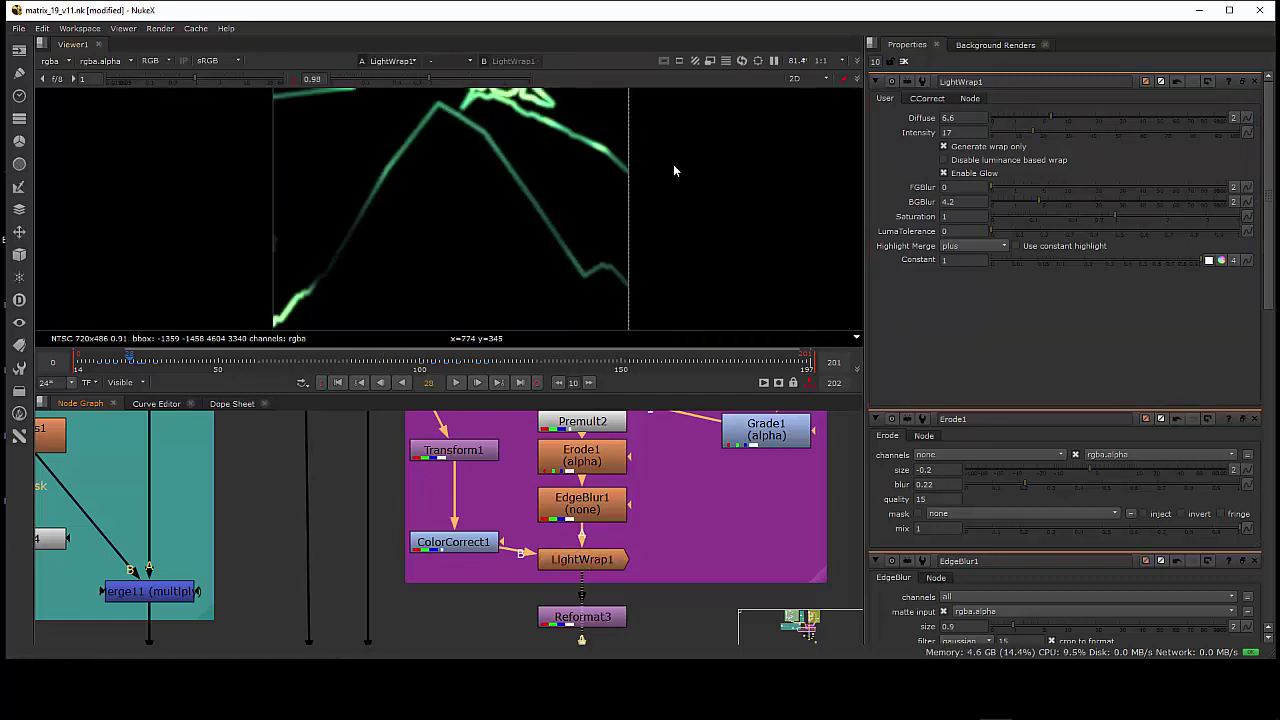
{"action": "left_click", "coordinate": [980, 147]}
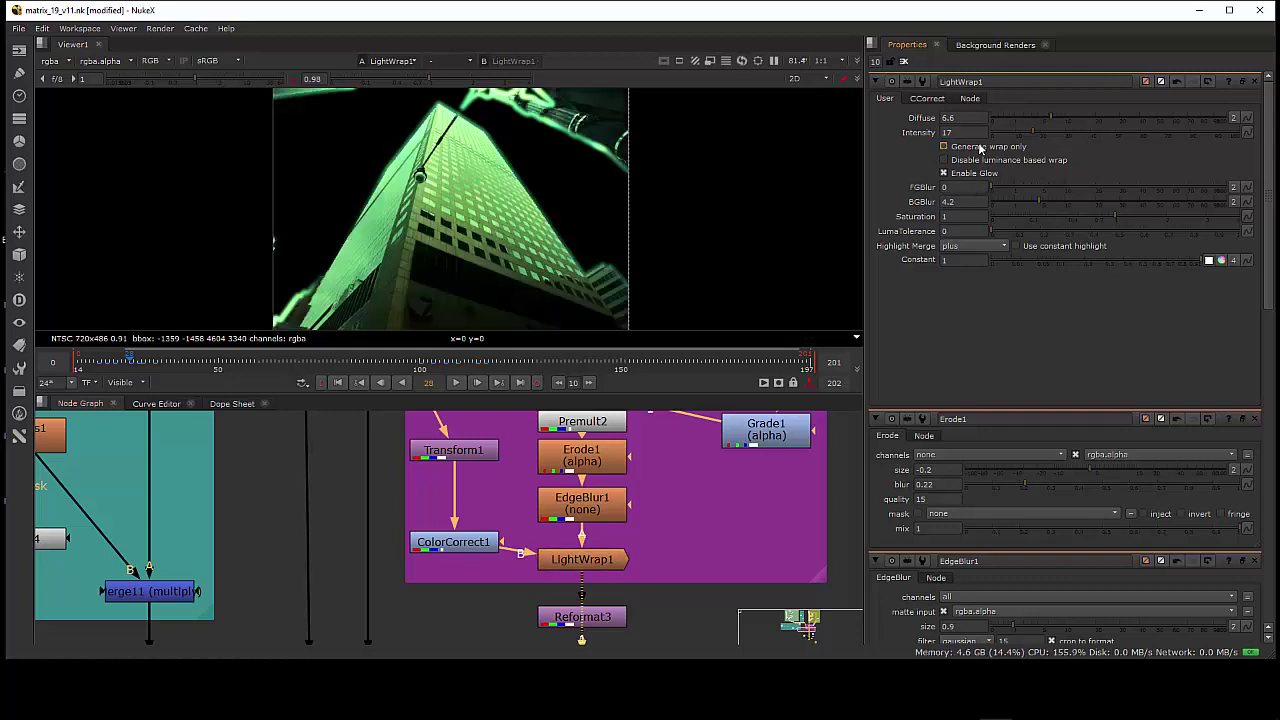
{"action": "left_click", "coordinate": [981, 148]}
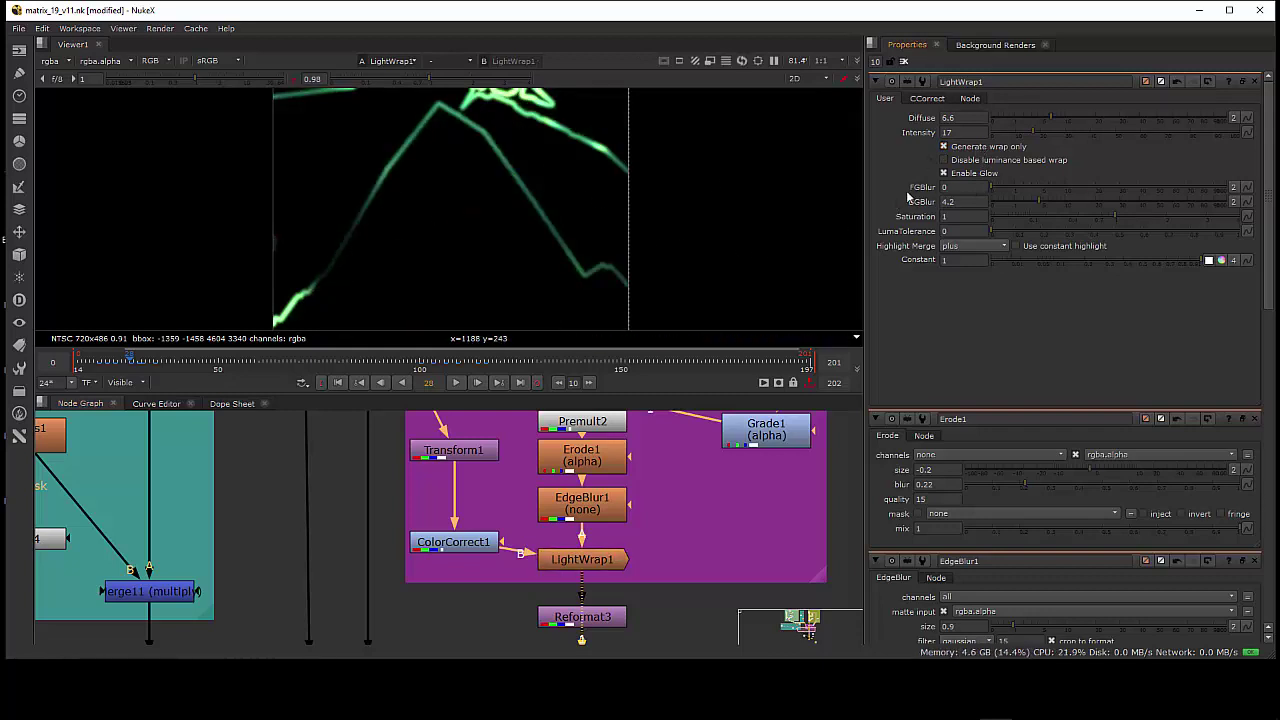
{"action": "left_click", "coordinate": [965, 177]}
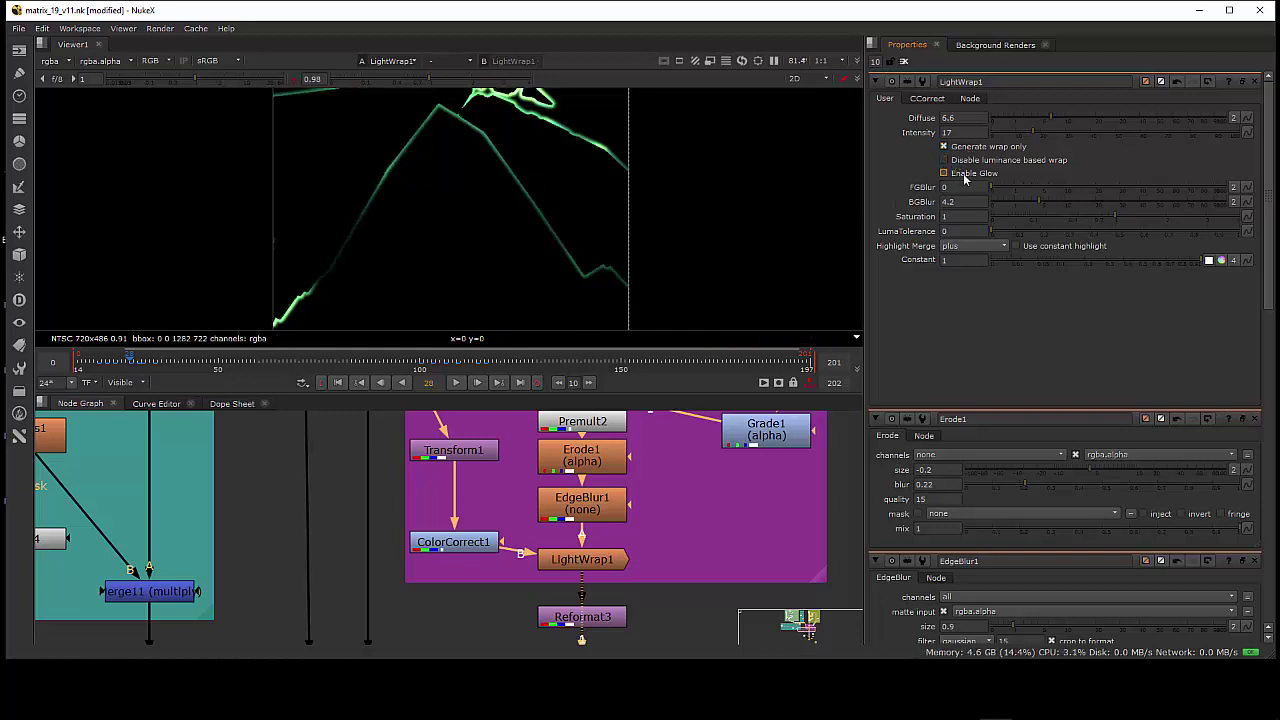
{"action": "left_click", "coordinate": [965, 177]}
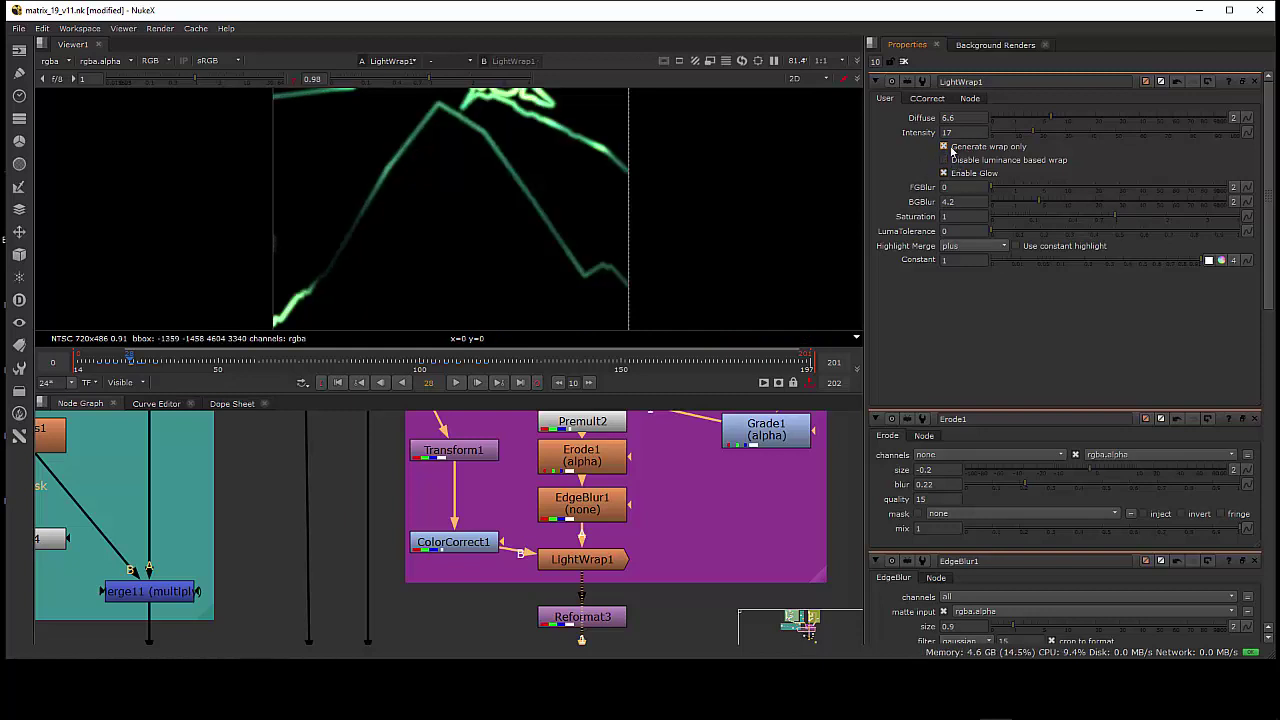
{"action": "left_click", "coordinate": [959, 150]}
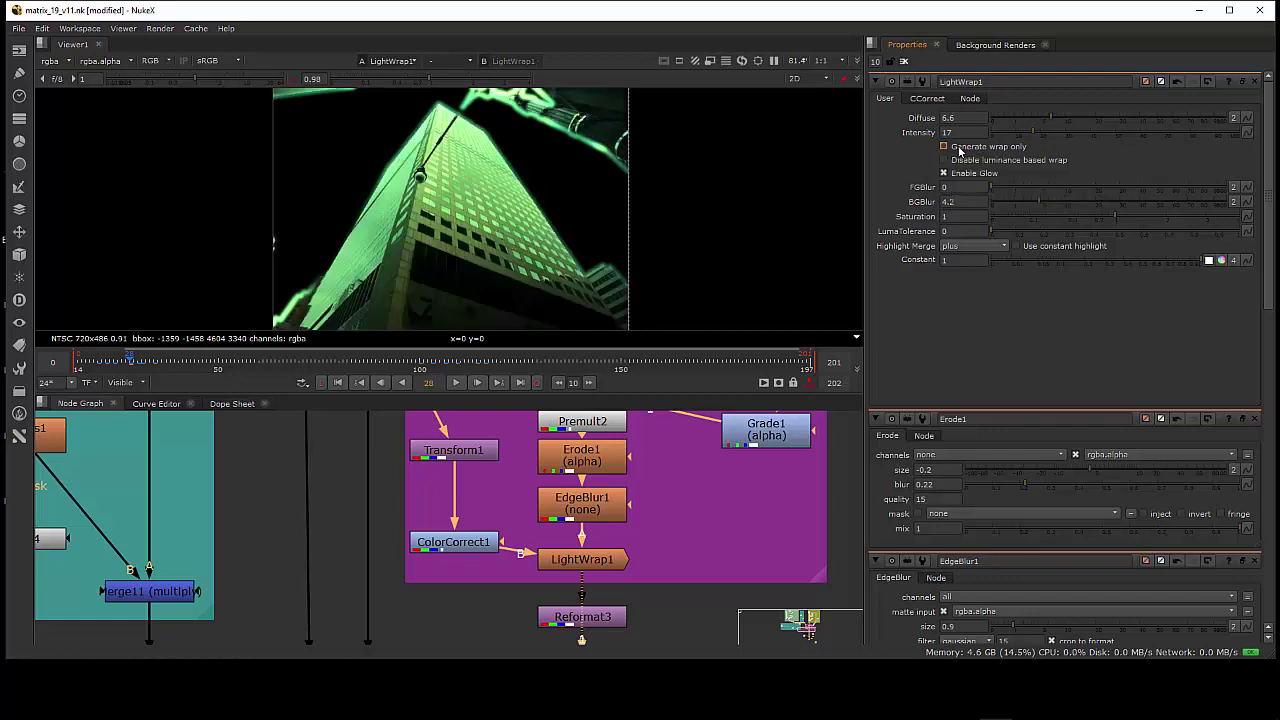
Step: View the Merge10 (screen) result to check the rain composited over the building
{"action": "middle_click_drag", "start_coordinate": [626, 610], "coordinate": [615, 467]}
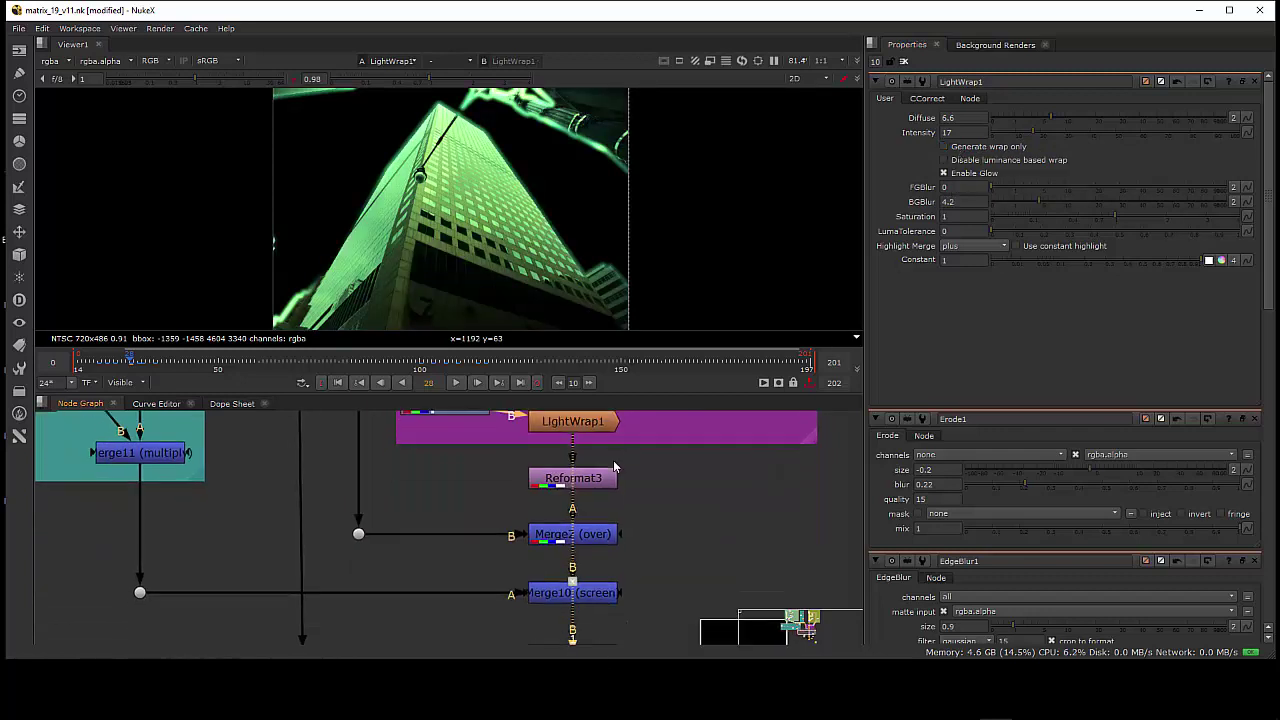
{"action": "middle_click_drag", "start_coordinate": [605, 576], "coordinate": [603, 517]}
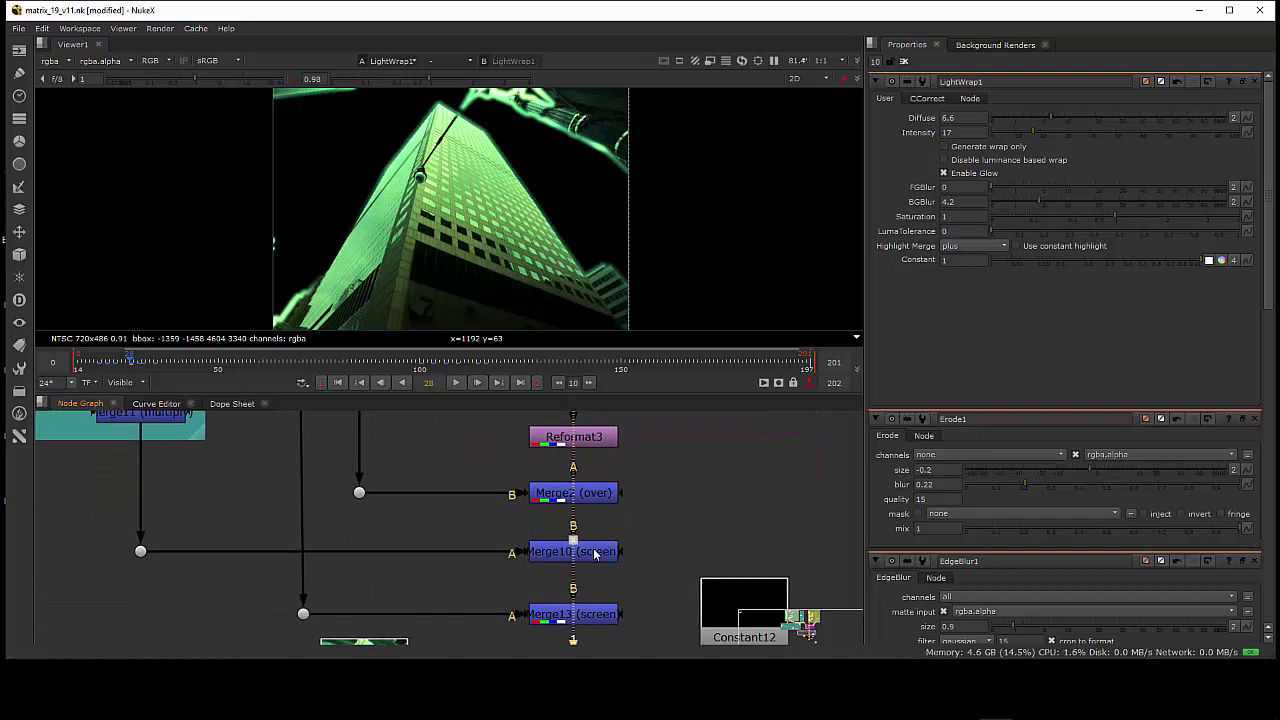
{"action": "left_click", "coordinate": [595, 553]}
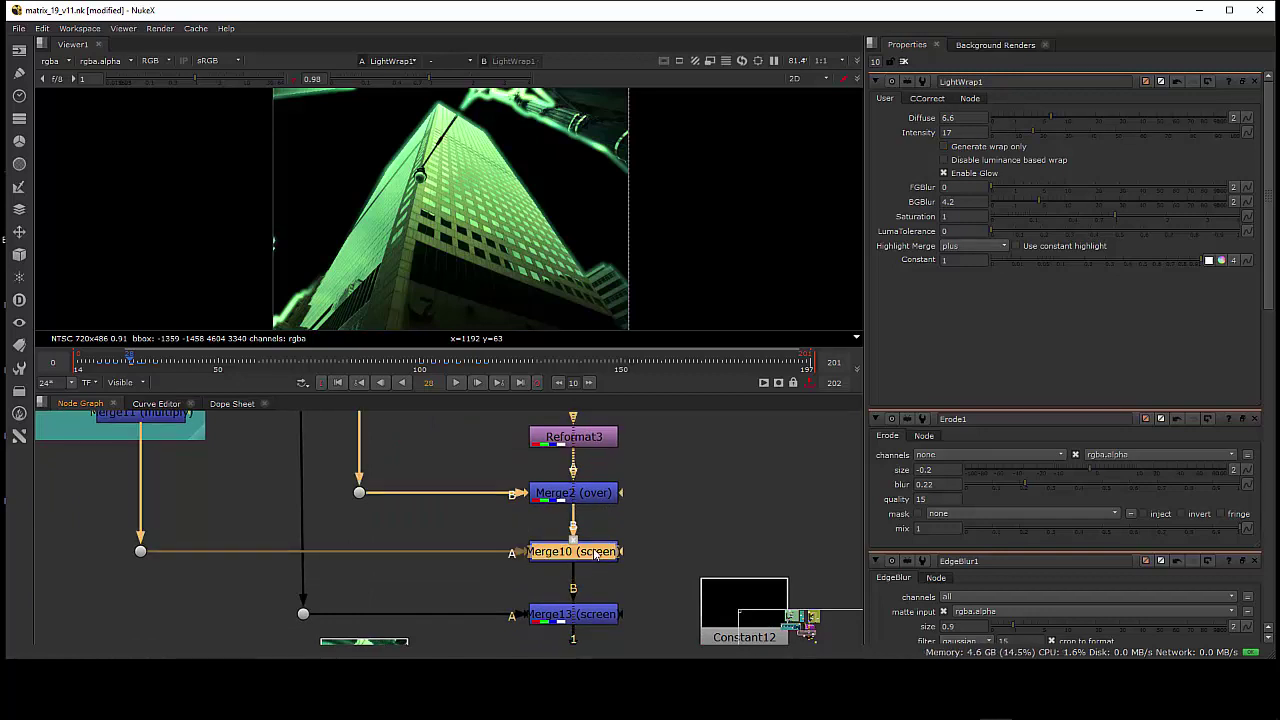
{"action": "key", "text": "1"}
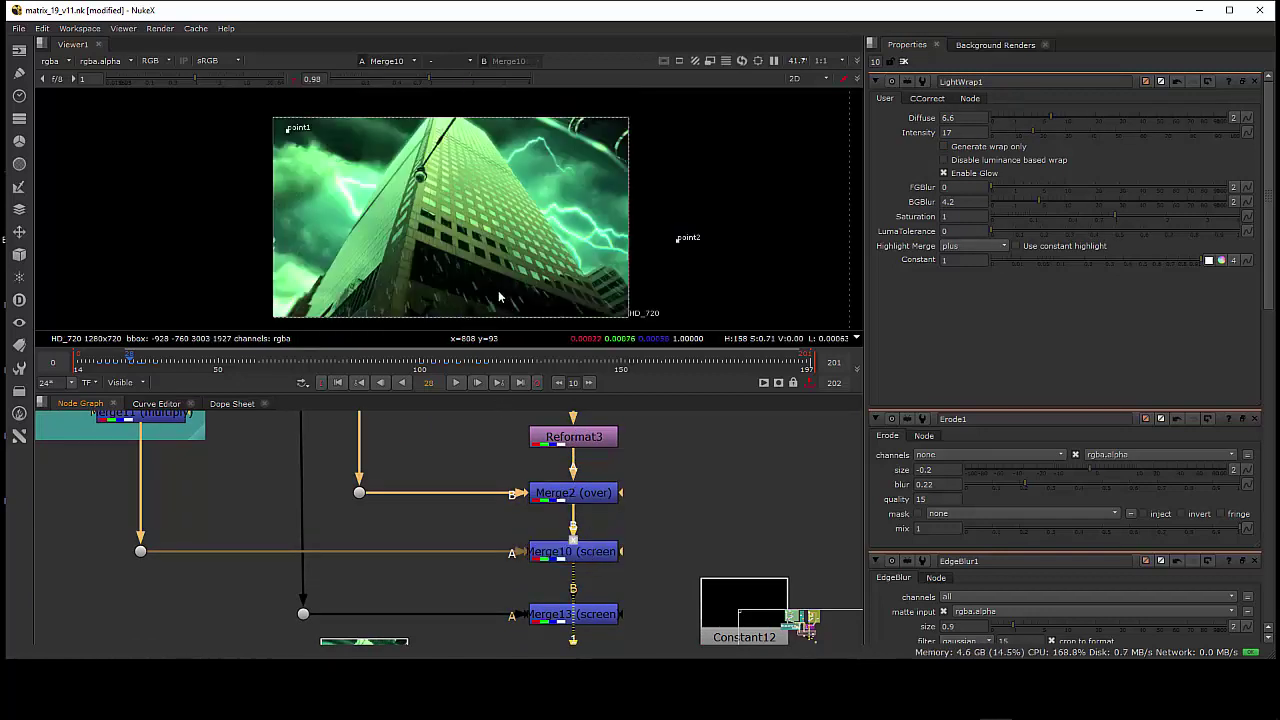
{"action": "middle_click_drag", "start_coordinate": [500, 283], "coordinate": [500, 276]}
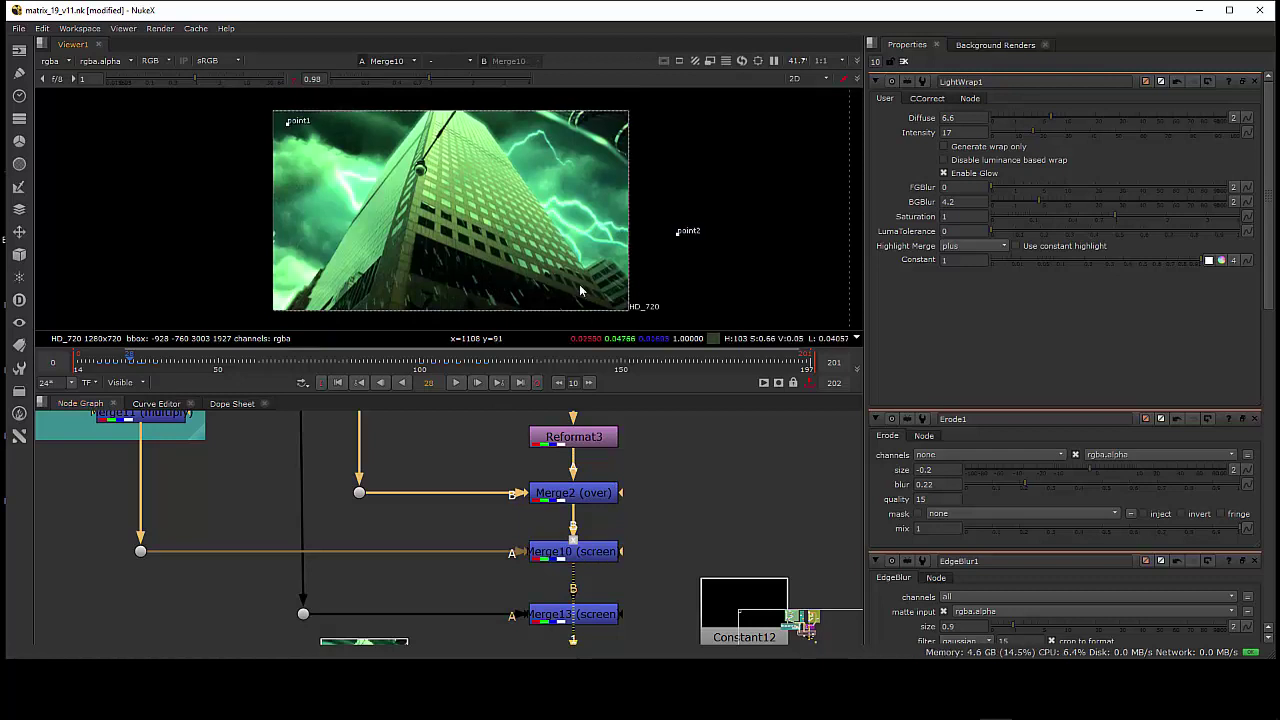
Step: Trace the rain branch feeding Merge10 back to its source and view the Read5 rain footage
{"action": "middle_click_drag", "start_coordinate": [572, 527], "coordinate": [569, 583]}
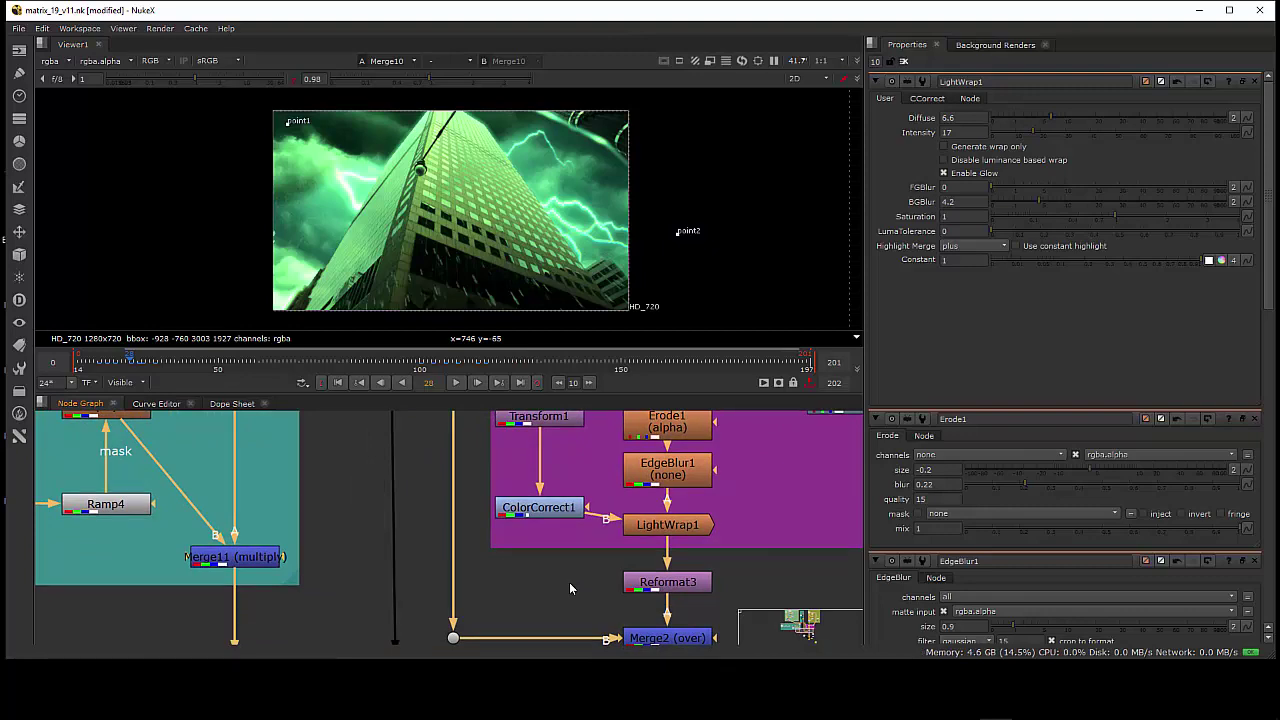
{"action": "middle_click_drag", "start_coordinate": [320, 532], "coordinate": [509, 630]}
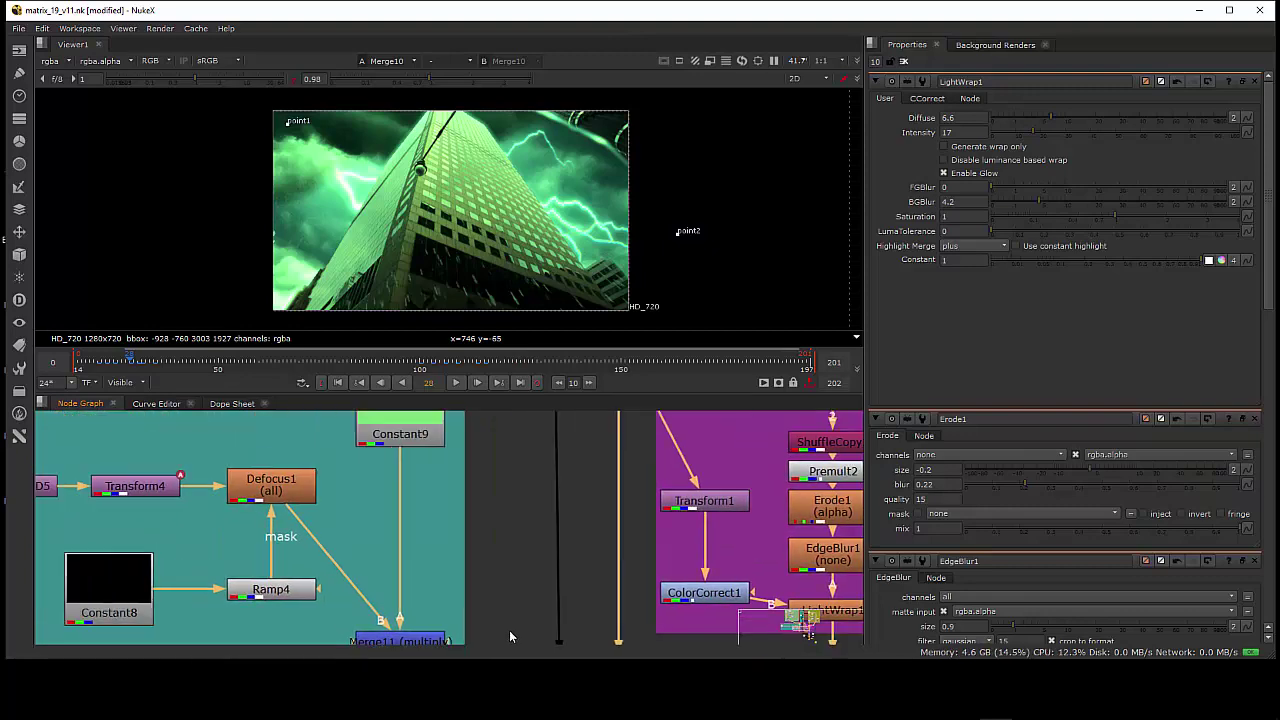
{"action": "middle_click_drag", "start_coordinate": [279, 534], "coordinate": [390, 451]}
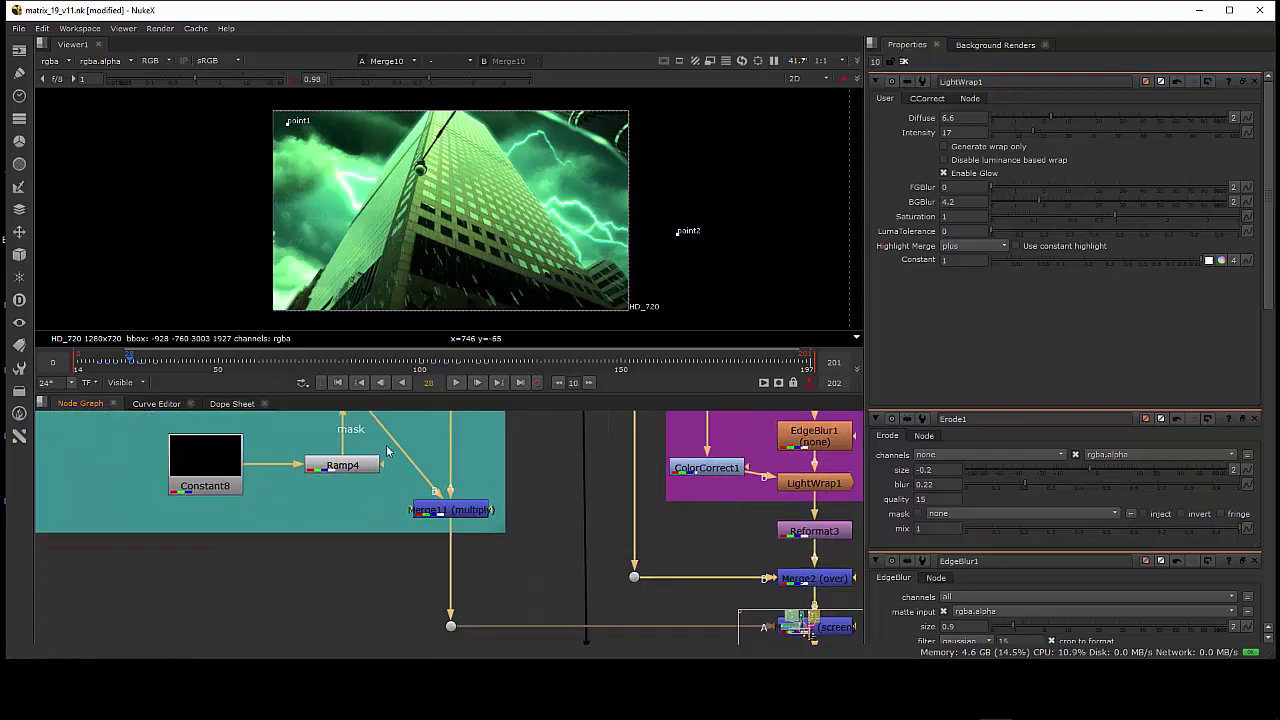
{"action": "middle_click_drag", "start_coordinate": [428, 531], "coordinate": [425, 494]}
{"action": "middle_click_drag", "start_coordinate": [486, 540], "coordinate": [526, 604]}
{"action": "middle_click_drag", "start_coordinate": [140, 495], "coordinate": [513, 571]}
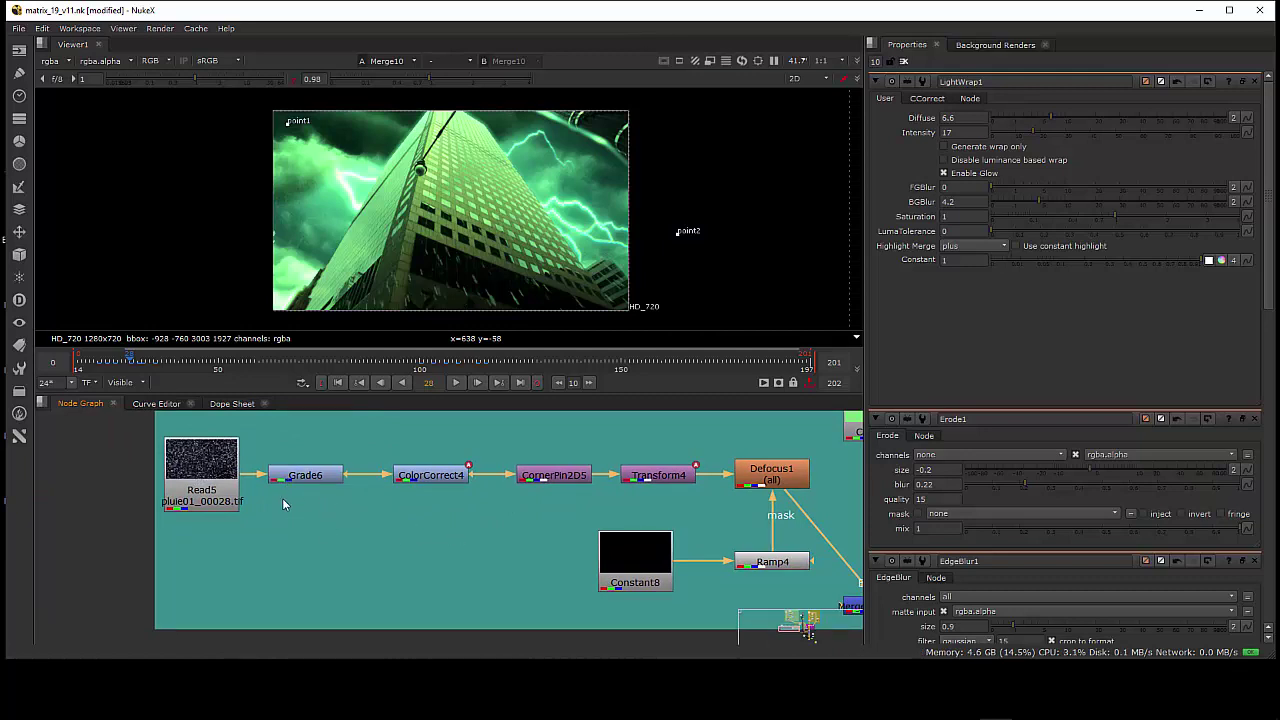
{"action": "left_click", "coordinate": [201, 476]}
{"action": "key", "text": "1"}
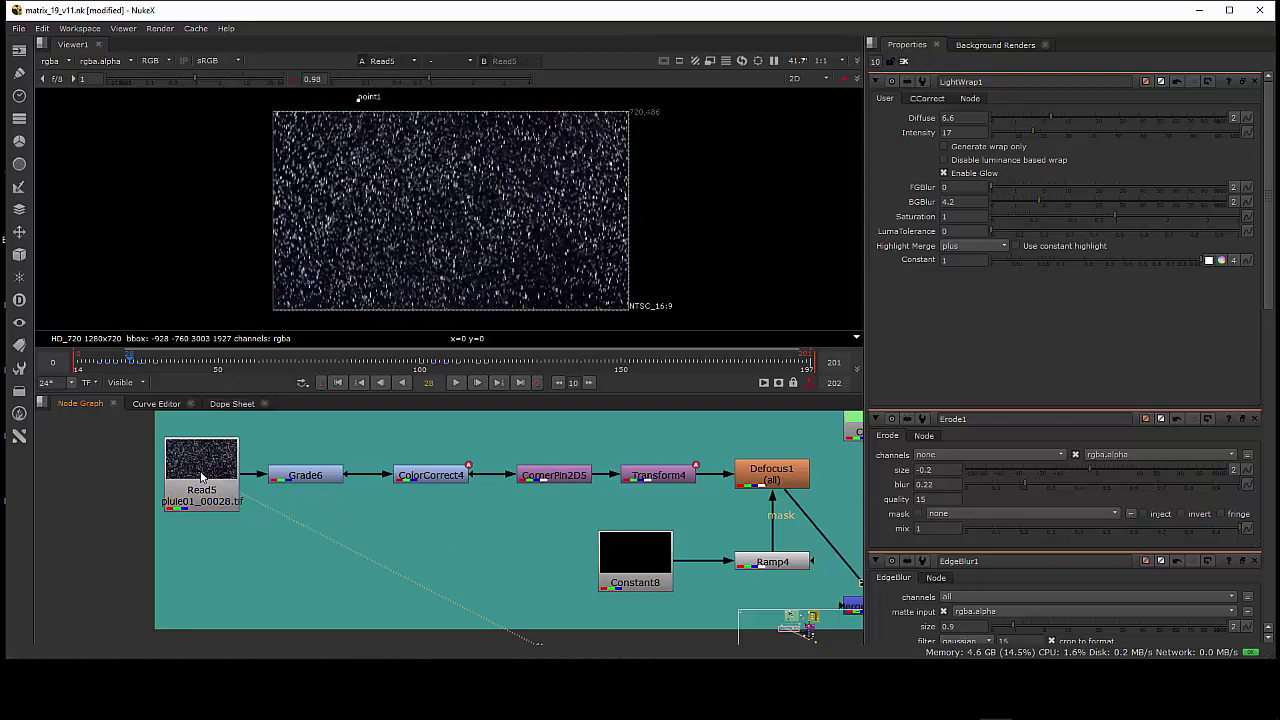
Step: View the rain in turn after Grade6, ColorCorrect4, CornerPin2D5 and Defocus1 to examine each treatment
{"action": "left_click", "coordinate": [310, 477]}
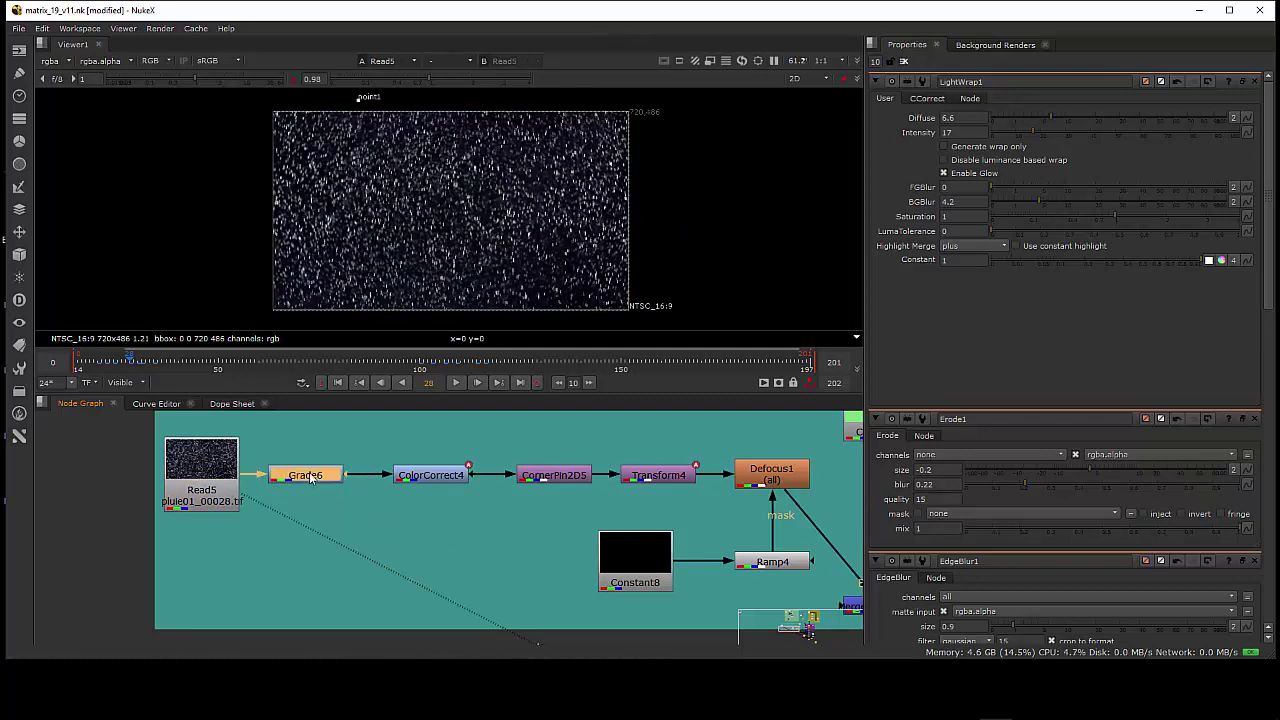
{"action": "key", "text": "1"}
{"action": "left_click", "coordinate": [423, 478]}
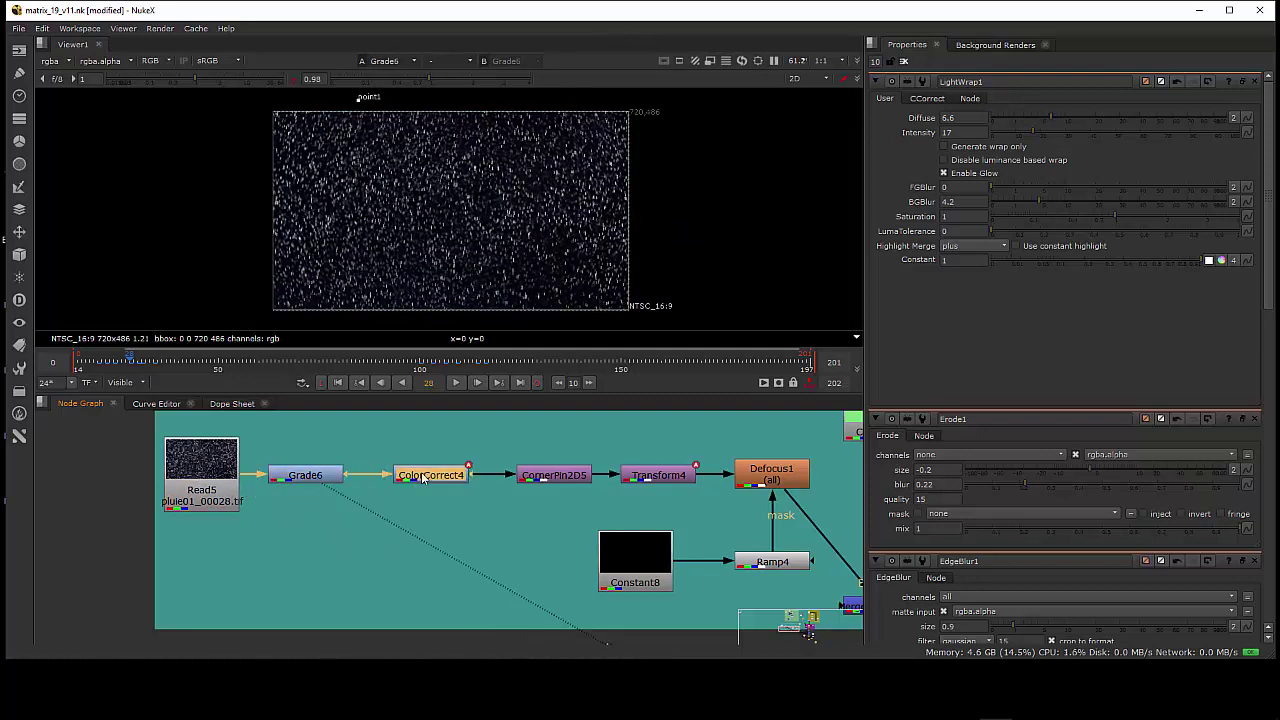
{"action": "key", "text": "1"}
{"action": "left_click", "coordinate": [560, 476]}
{"action": "key", "text": "1"}
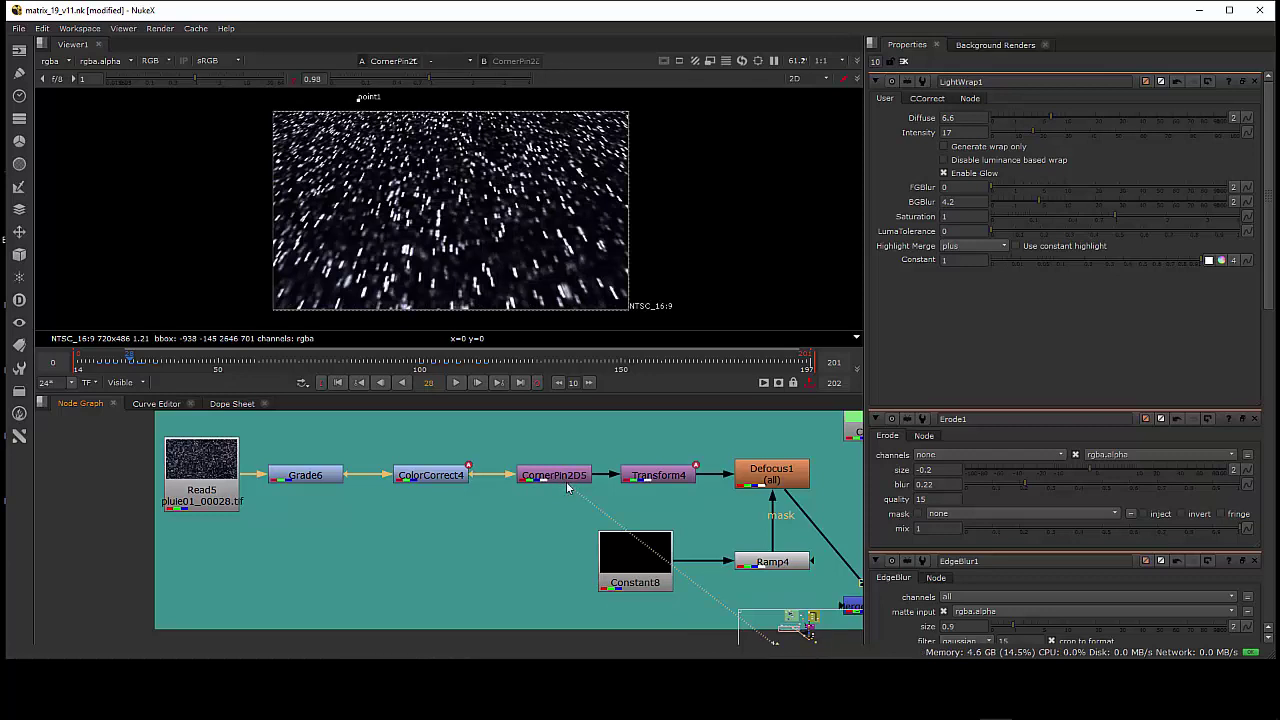
{"action": "left_click", "coordinate": [643, 478]}
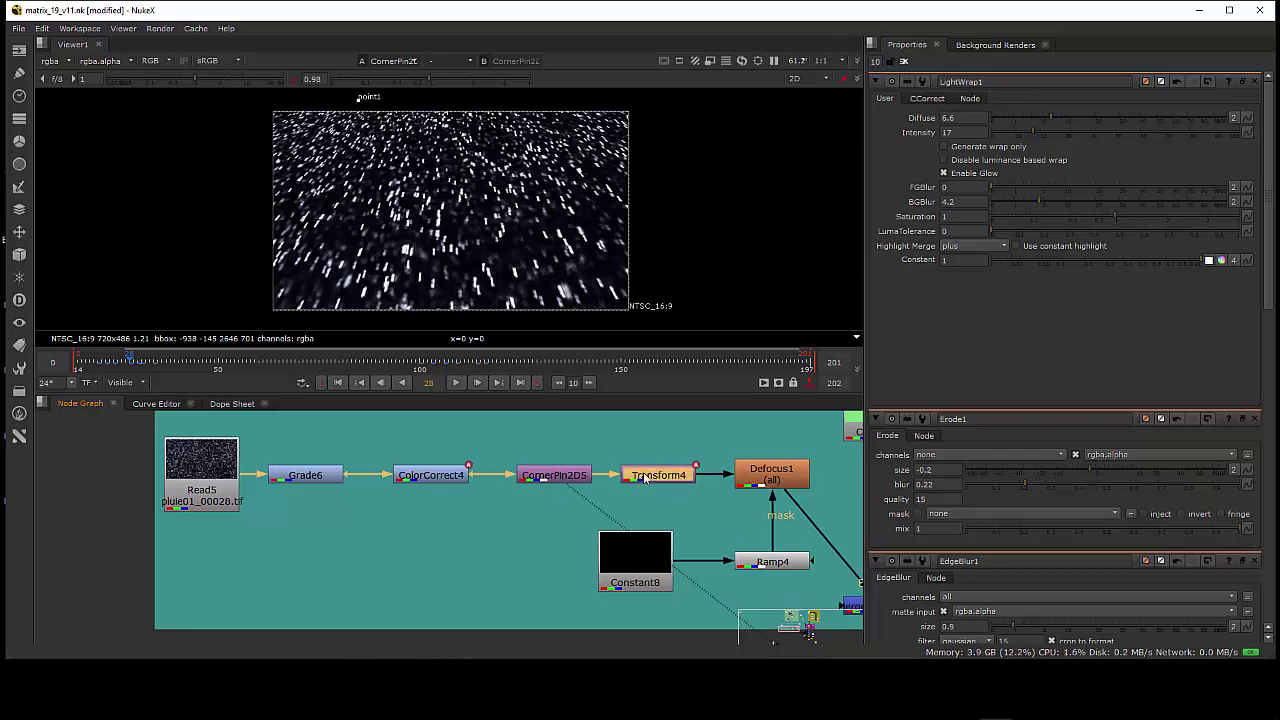
{"action": "left_click", "coordinate": [760, 478]}
{"action": "key", "text": "1"}
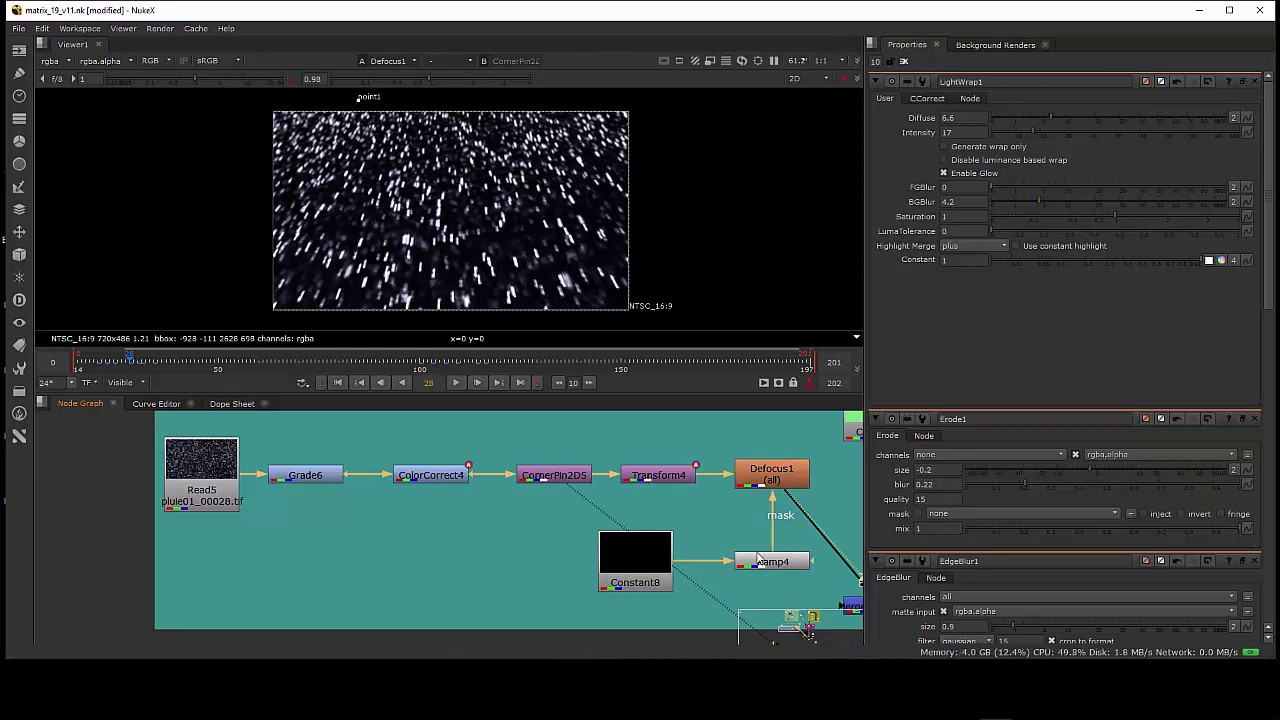
Step: View the Merge11 (multiply) output to check the rain's green tint
{"action": "middle_click_drag", "start_coordinate": [738, 530], "coordinate": [513, 472]}
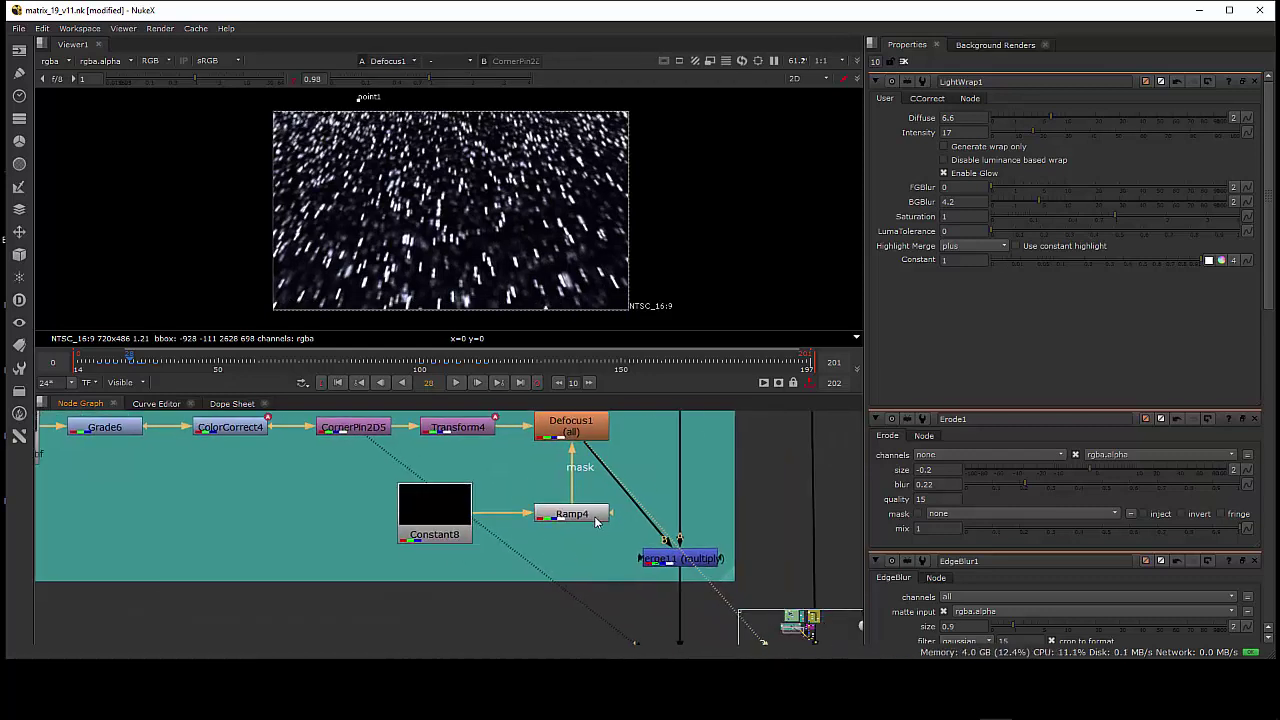
{"action": "left_click", "coordinate": [670, 565]}
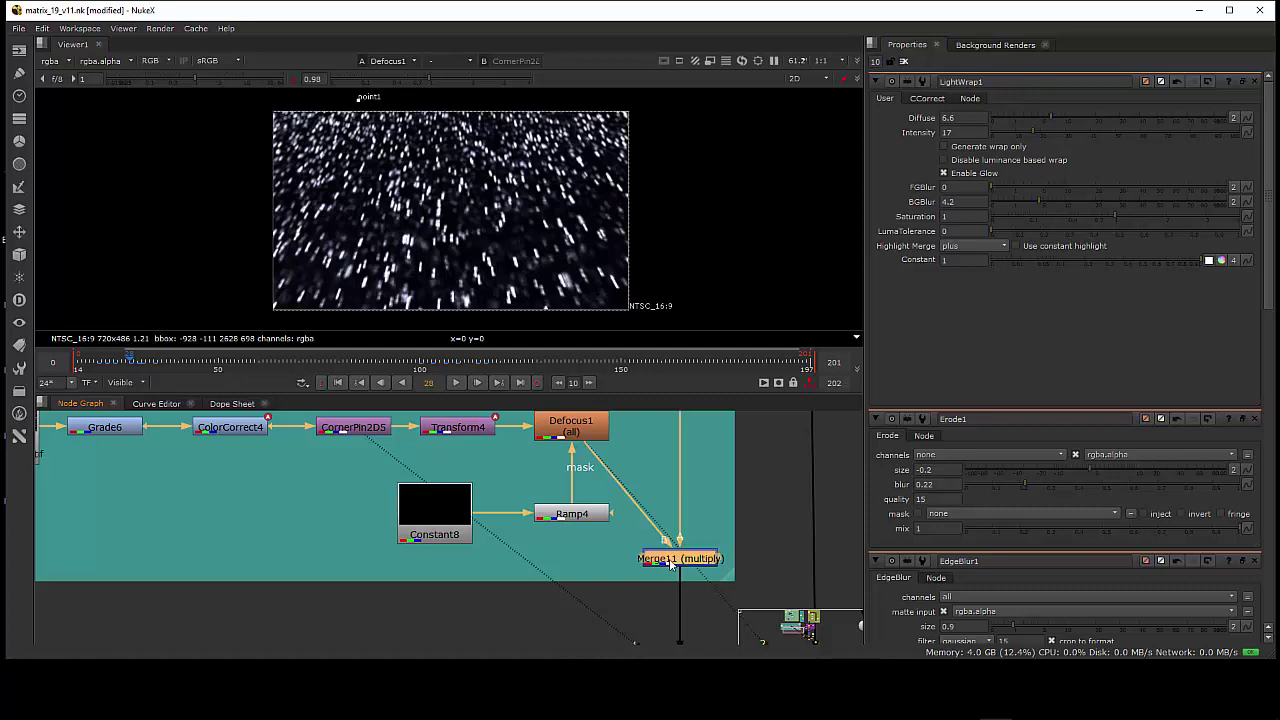
{"action": "key", "text": "1"}
{"action": "scroll", "coordinate": [668, 563], "scroll_direction": "down", "scroll_amount": 3}
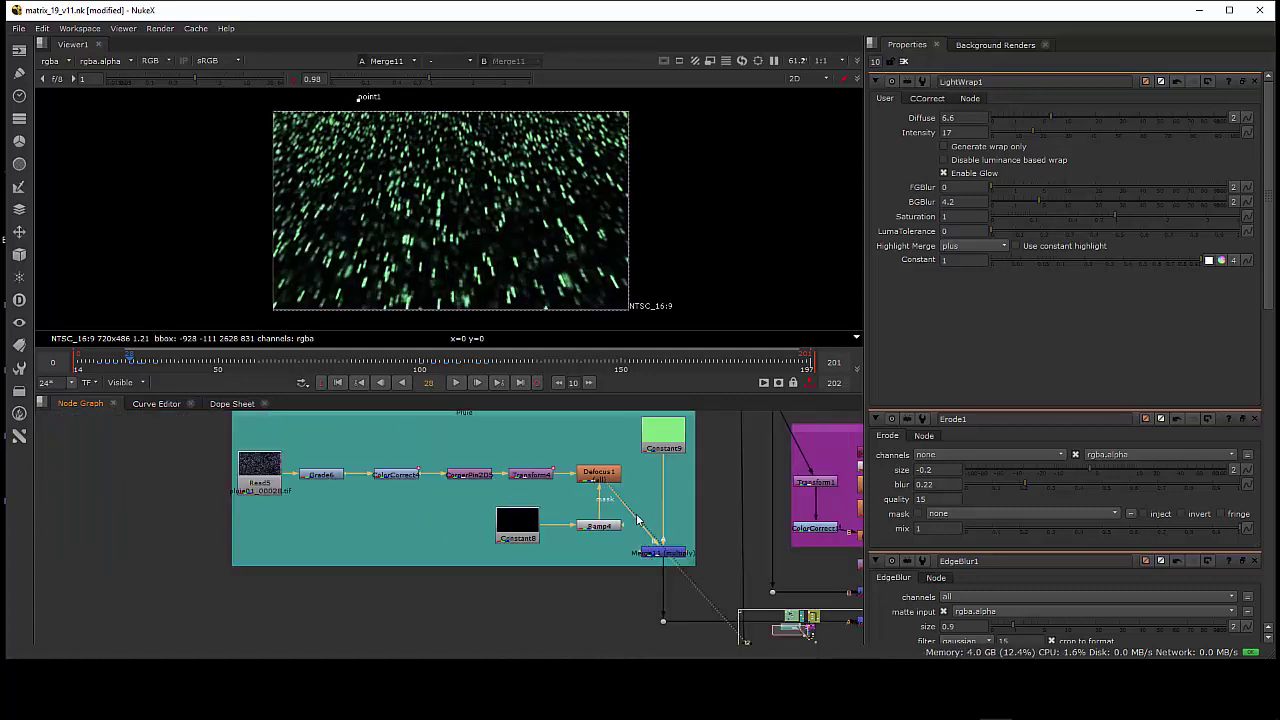
Step: View the Merge10 (screen) composite and inspect the rain at frames 73, 90 and 134
{"action": "middle_click_drag", "start_coordinate": [676, 550], "coordinate": [564, 483]}
{"action": "left_click", "coordinate": [779, 553]}
{"action": "key", "text": "1"}
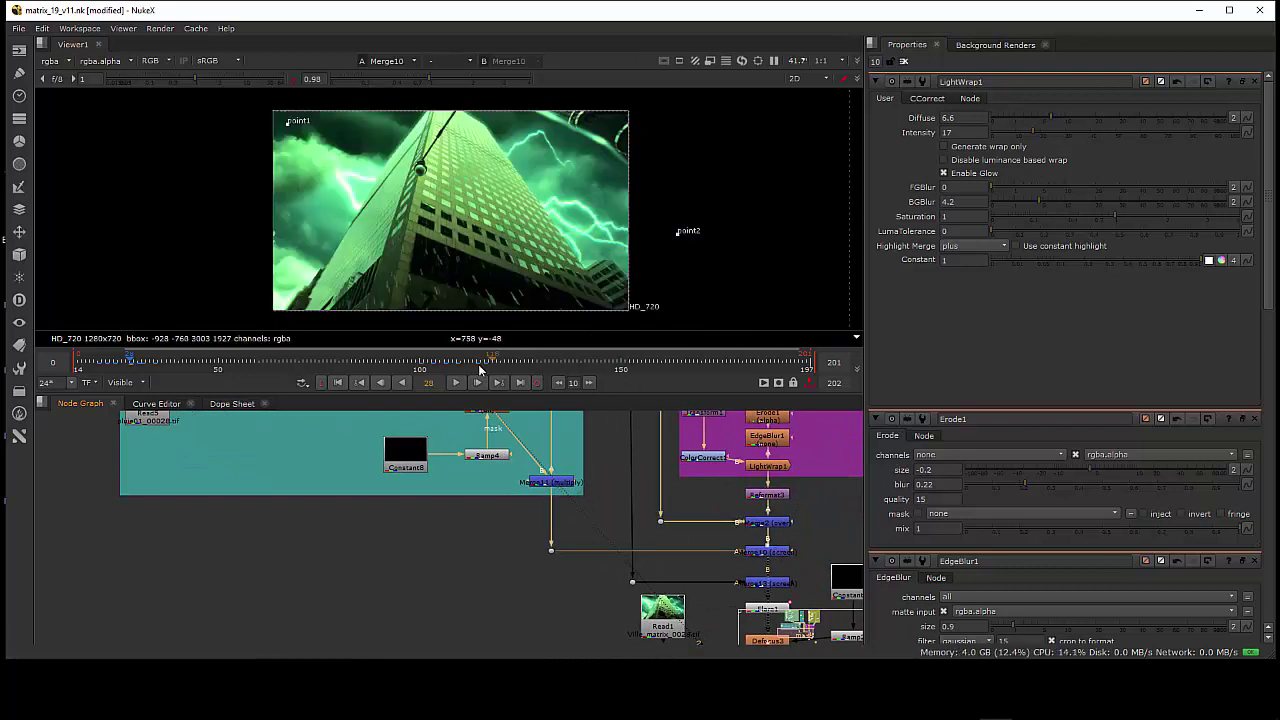
{"action": "left_click", "coordinate": [311, 361]}
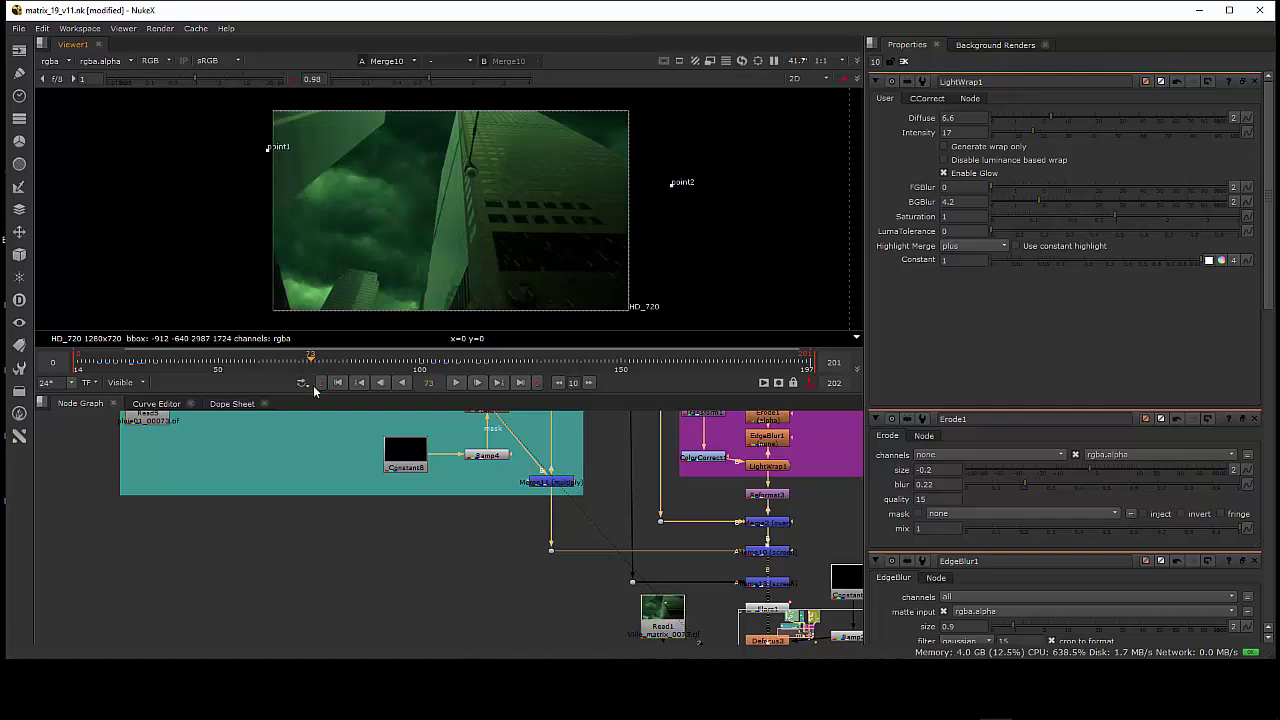
{"action": "left_click", "coordinate": [379, 362]}
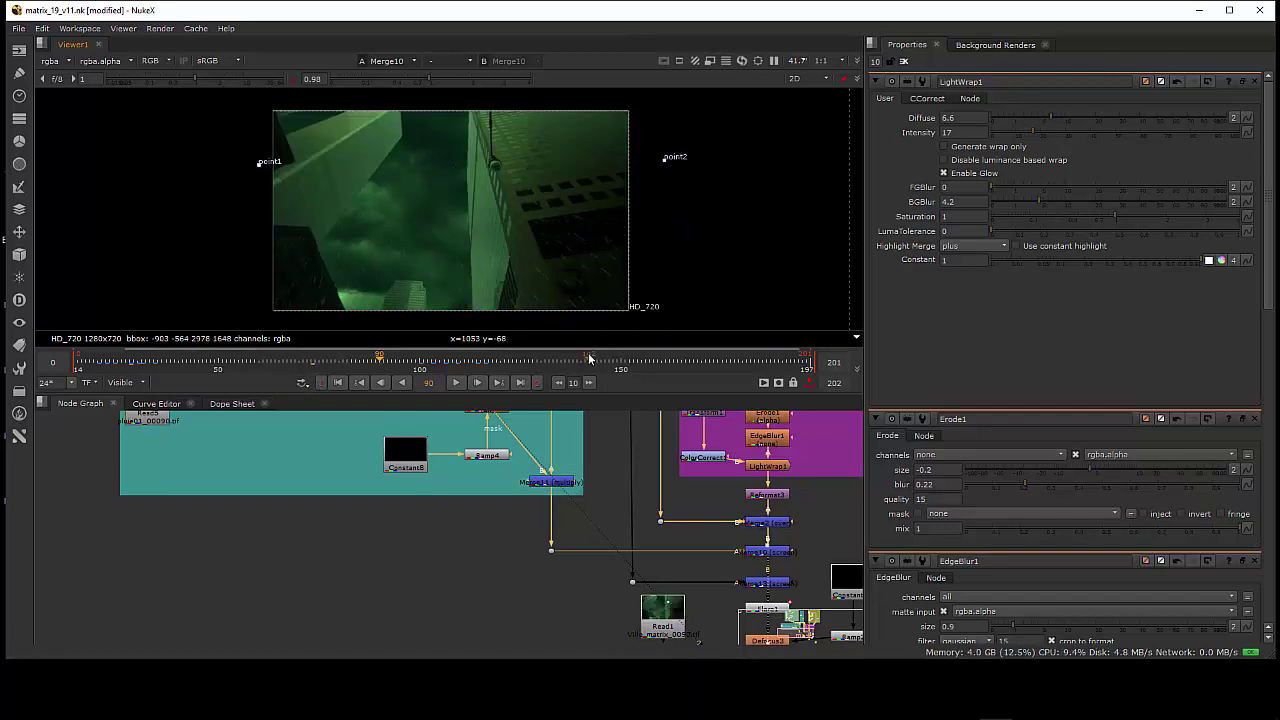
{"action": "left_click", "coordinate": [557, 361]}
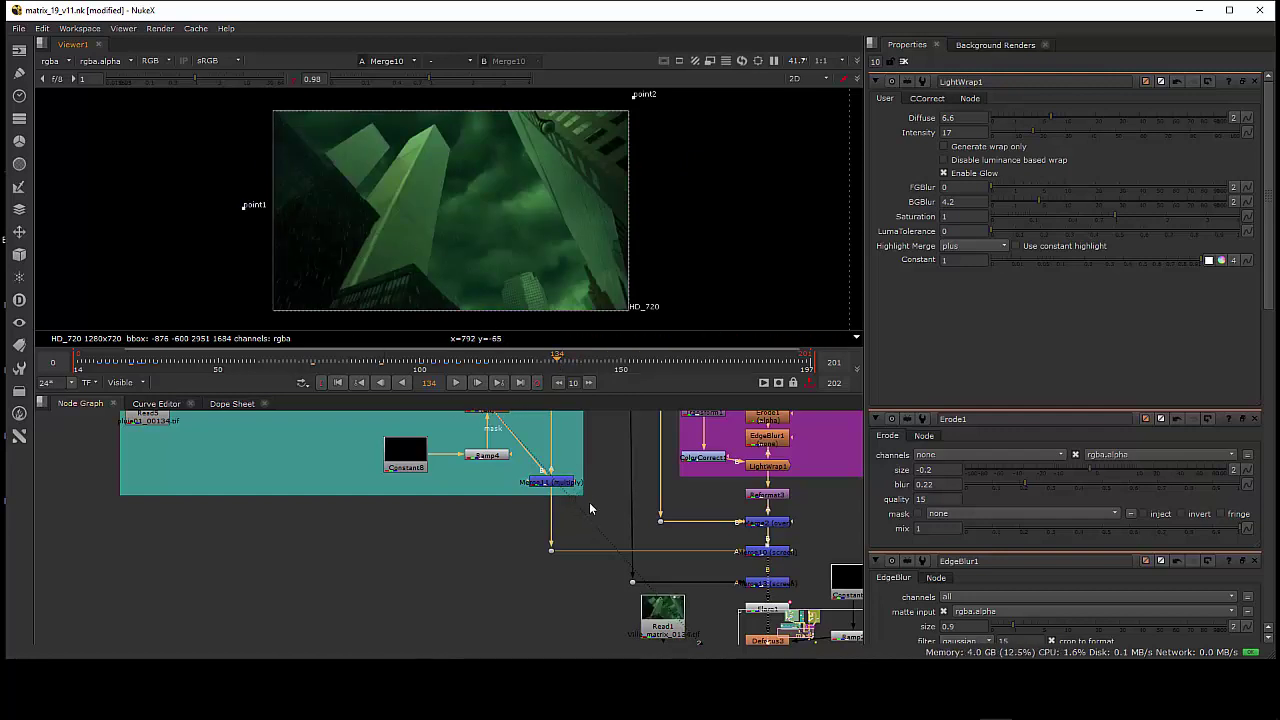
Step: Open the properties of the X_Tesla6 lightning node in the Ciel group
{"action": "middle_click_drag", "start_coordinate": [598, 533], "coordinate": [520, 631]}
{"action": "scroll", "coordinate": [490, 512], "scroll_direction": "up", "scroll_amount": 4}
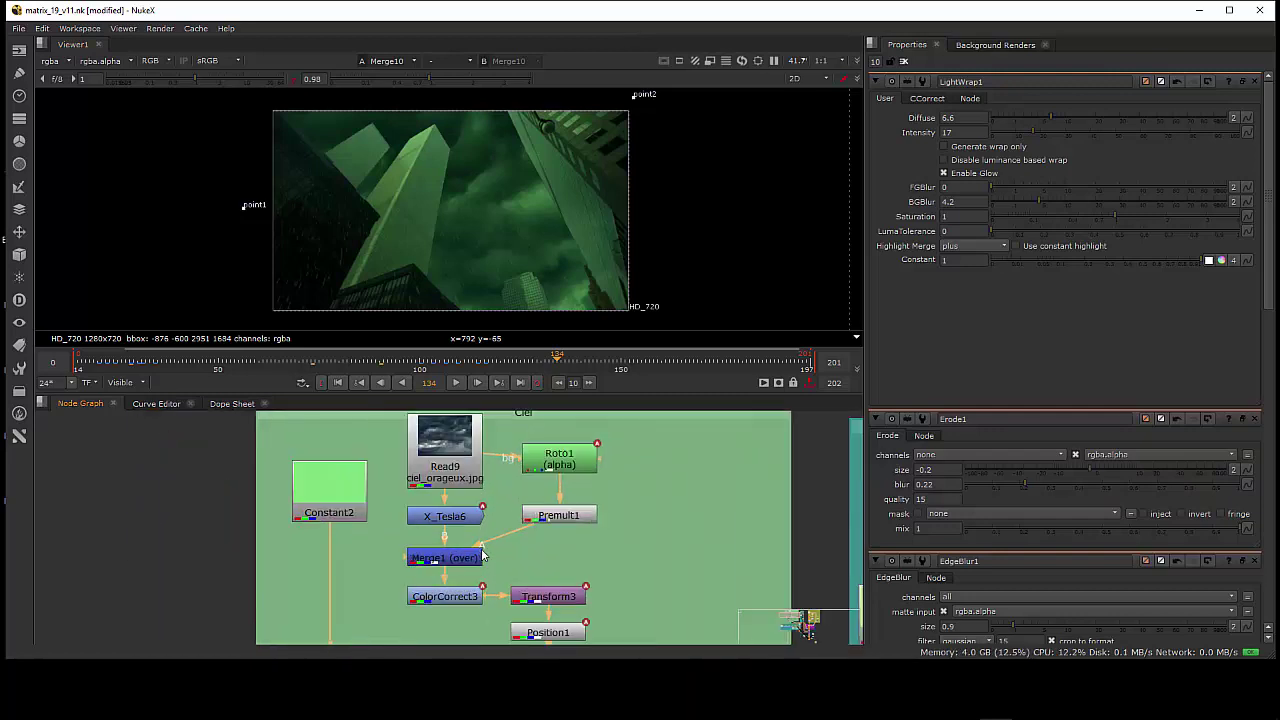
{"action": "scroll", "coordinate": [473, 567], "scroll_direction": "up", "scroll_amount": 1}
{"action": "double_click", "coordinate": [459, 508]}
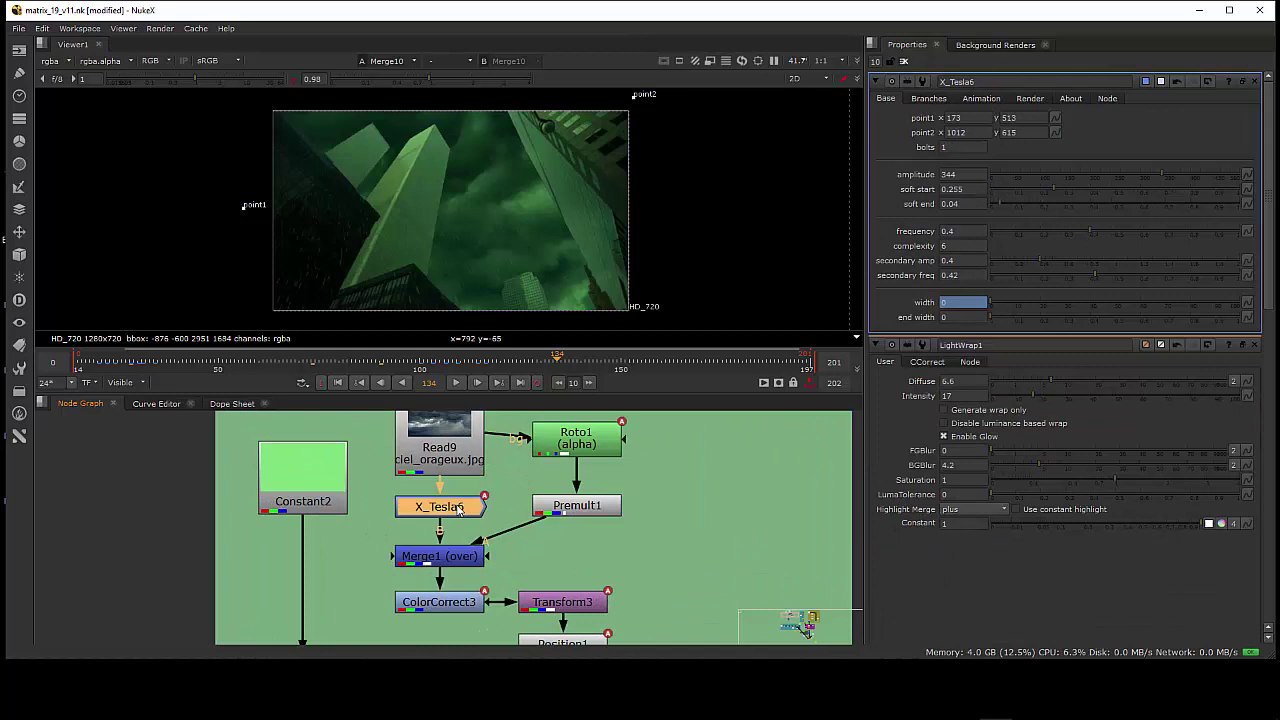
Step: View the Transform2 output at the end of the Ciel group
{"action": "middle_click_drag", "start_coordinate": [474, 600], "coordinate": [426, 434]}
{"action": "left_click", "coordinate": [380, 532]}
{"action": "key", "text": "1"}
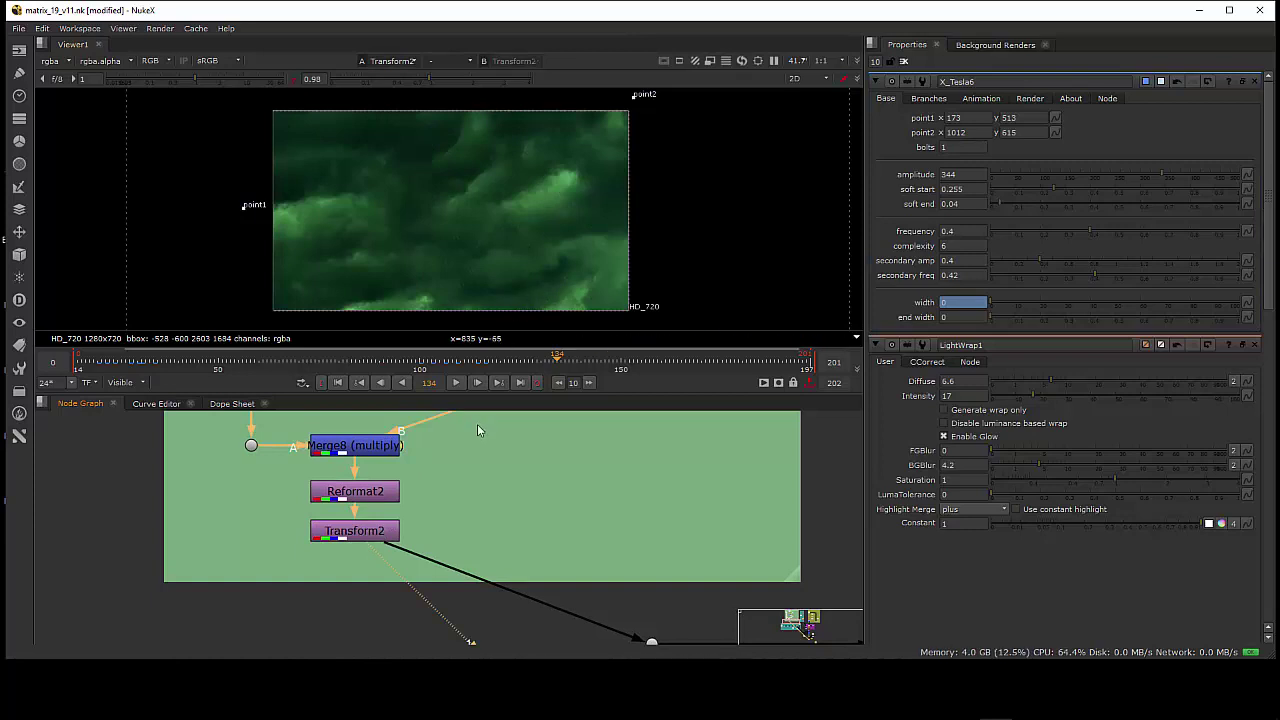
Step: Return to the X_Tesla6 node and scrub through frames 31, 33 and 28 to inspect the lightning and its animated width
{"action": "middle_click_drag", "start_coordinate": [489, 480], "coordinate": [591, 657]}
{"action": "middle_click_drag", "start_coordinate": [515, 420], "coordinate": [530, 514]}
{"action": "left_click", "coordinate": [530, 515]}
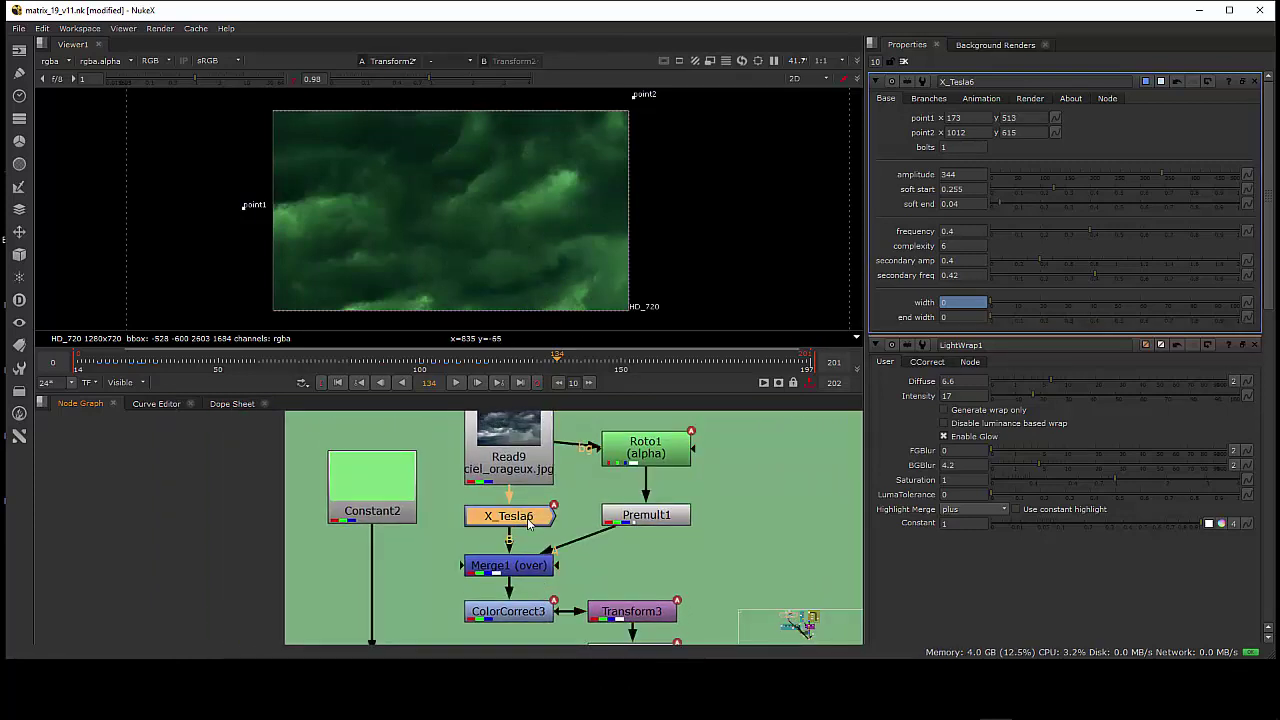
{"action": "left_click", "coordinate": [141, 364]}
{"action": "type", "text": "1.5"}
{"action": "key", "text": "Return"}
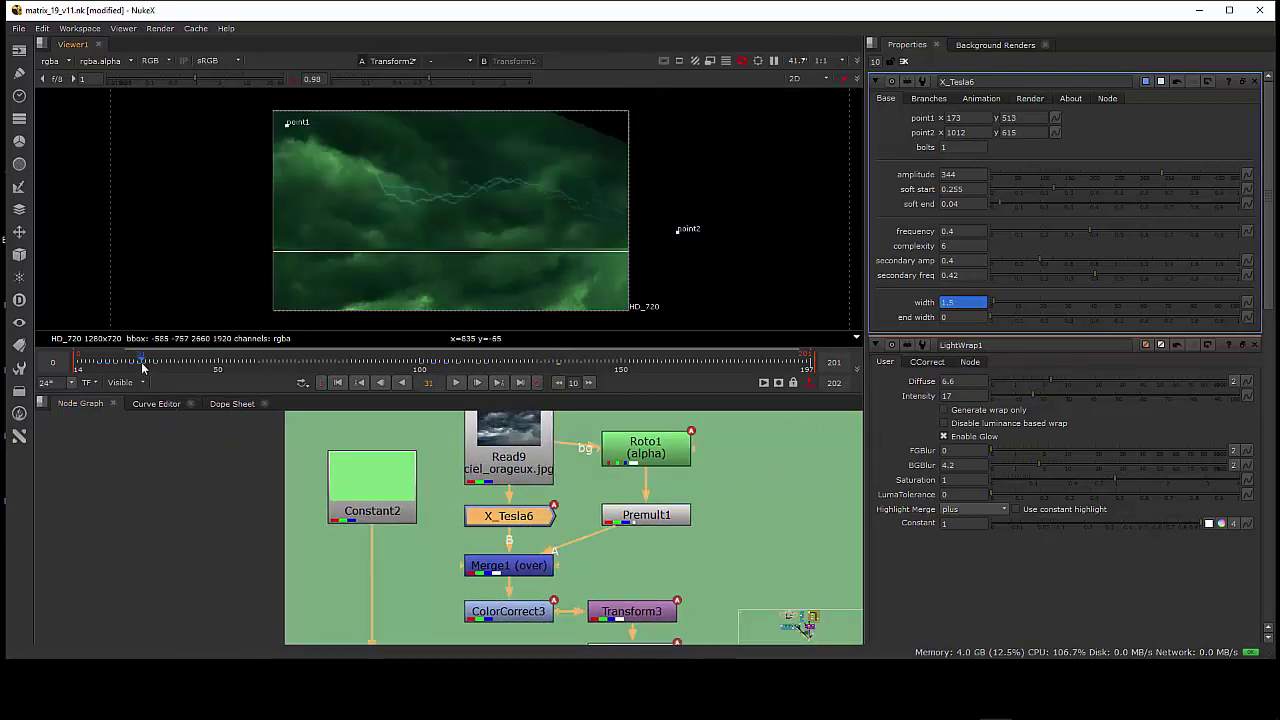
{"action": "type", "text": "0.44444444"}
{"action": "key", "text": "Return"}
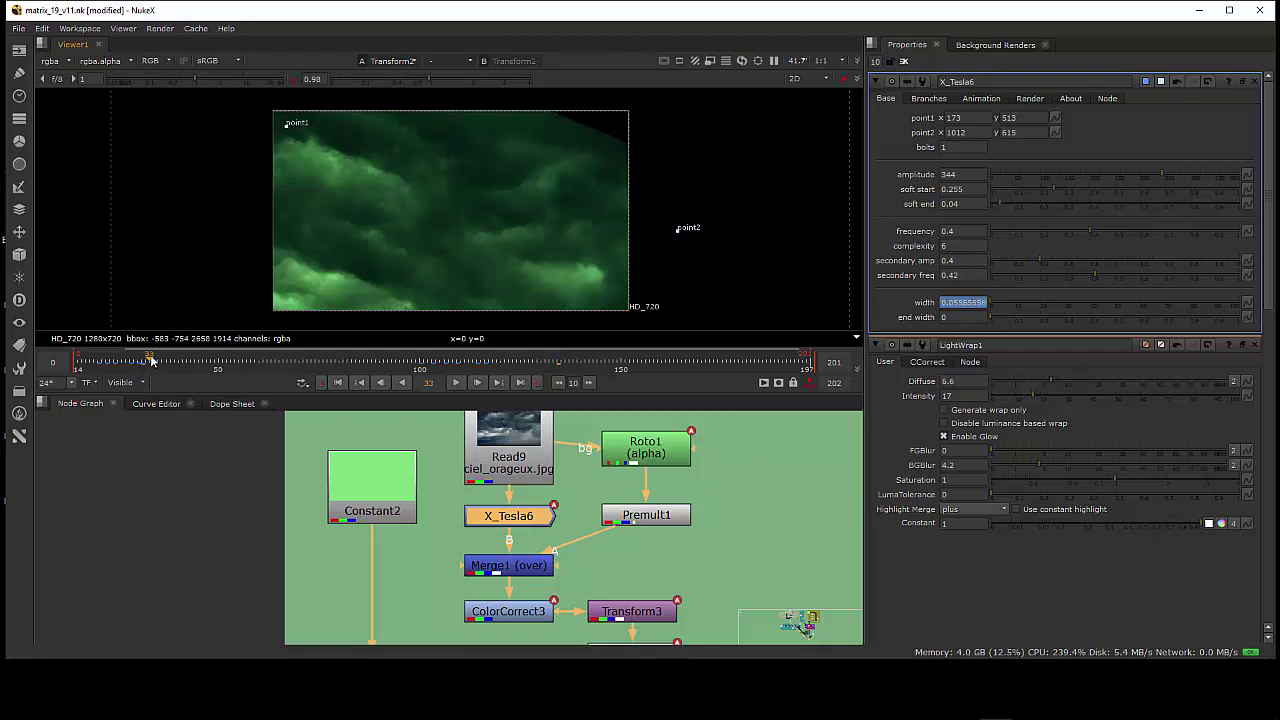
{"action": "left_click_drag", "start_coordinate": [141, 364], "coordinate": [130, 364]}
{"action": "type", "text": "14.5"}
{"action": "key", "text": "Return"}
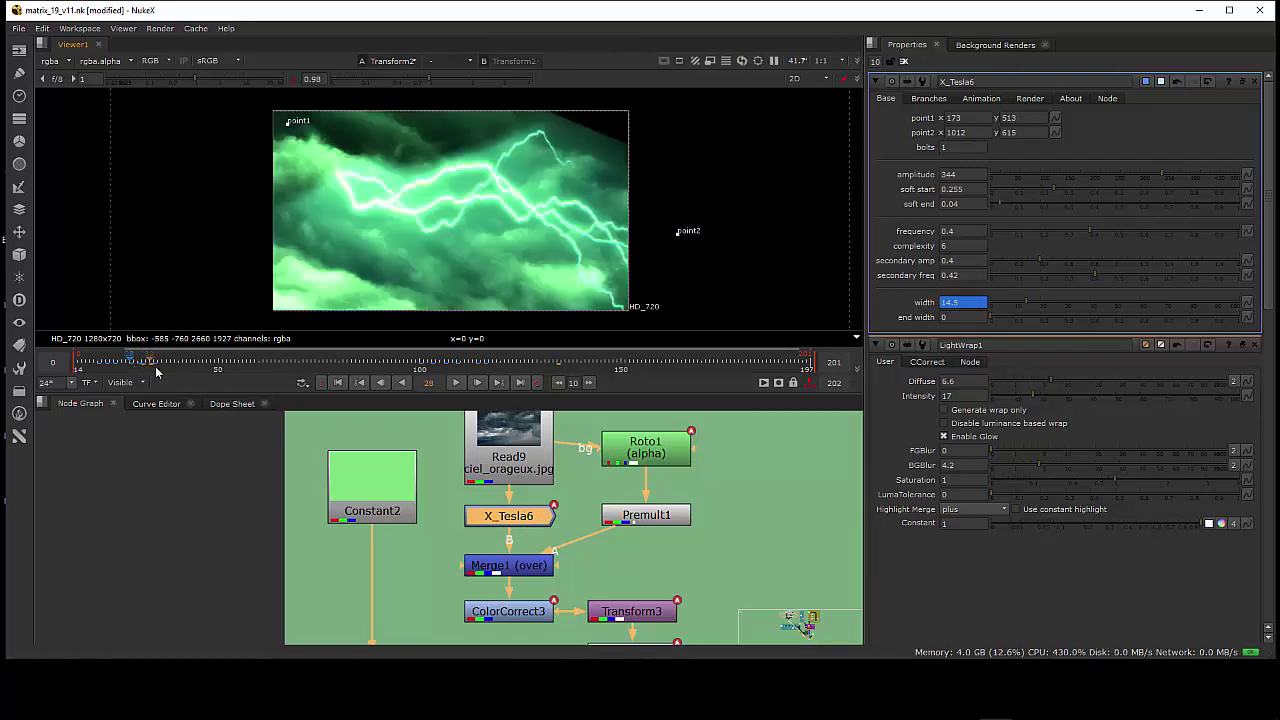
{"action": "middle_click_drag", "start_coordinate": [613, 491], "coordinate": [597, 538]}
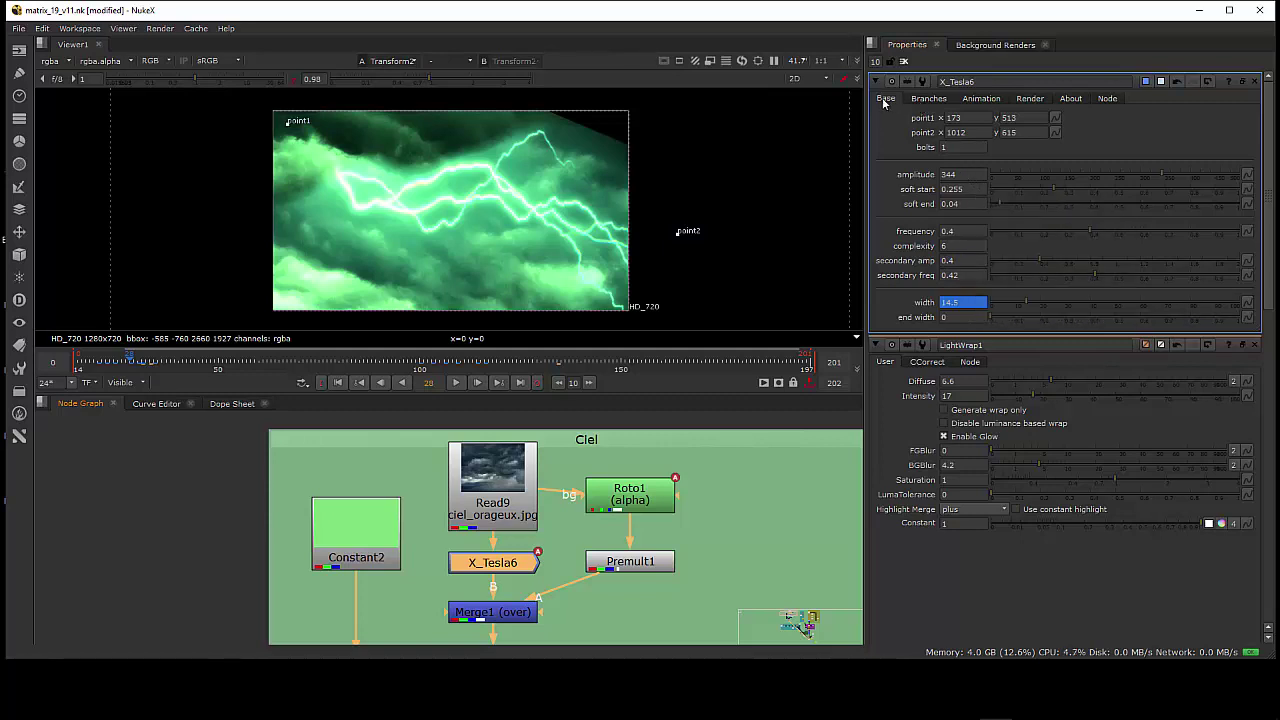
Step: Generate a new random seed for the X_Tesla6 lightning and review its base and branch settings
{"action": "left_click", "coordinate": [982, 99]}
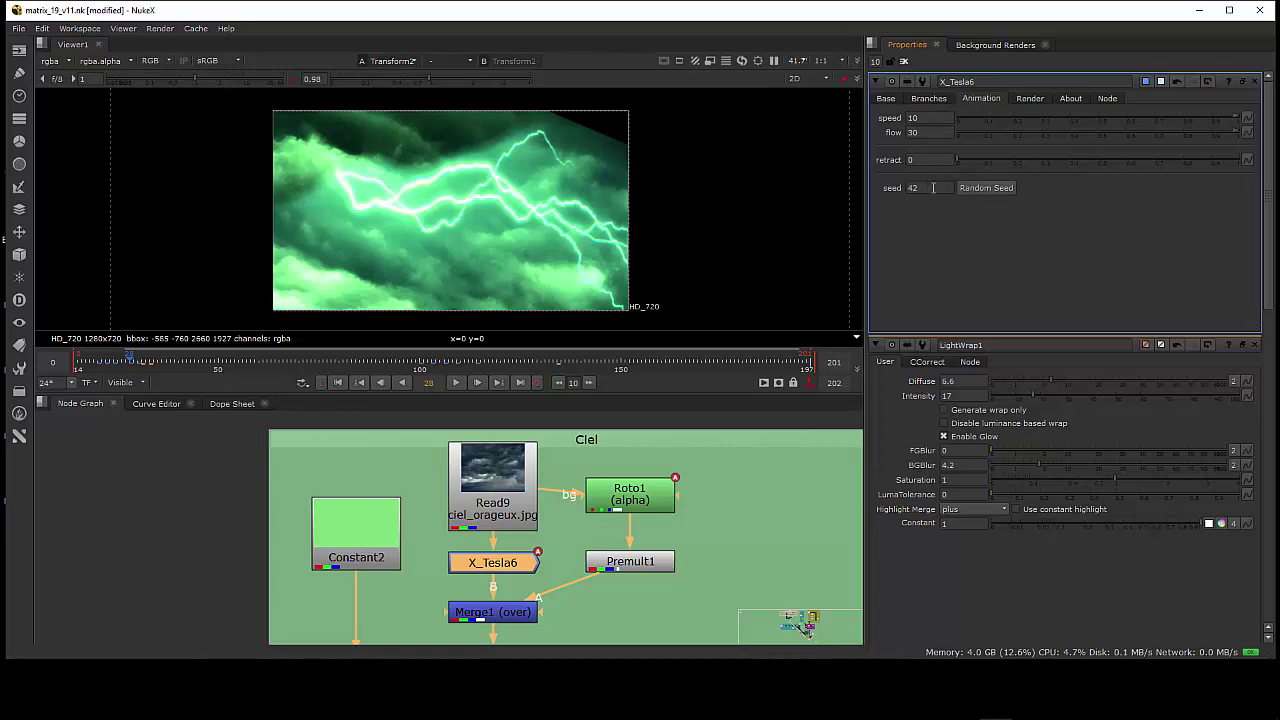
{"action": "left_click", "coordinate": [982, 188]}
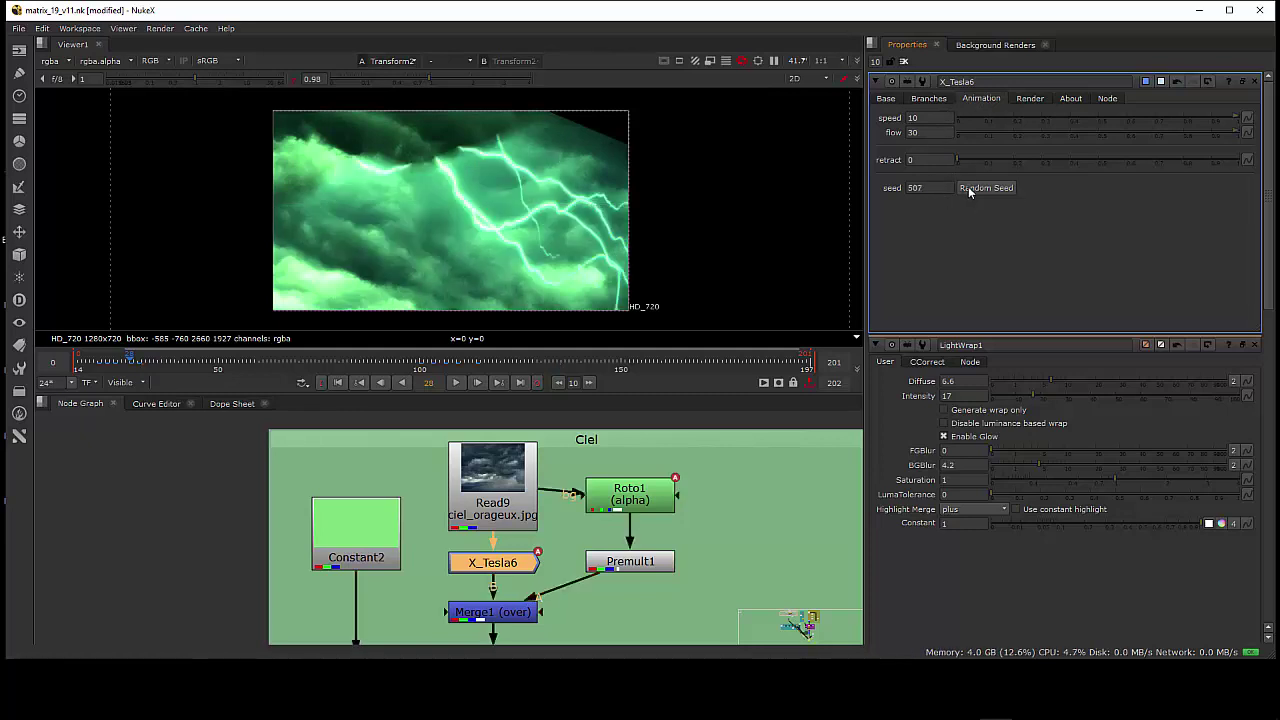
{"action": "left_click", "coordinate": [970, 188]}
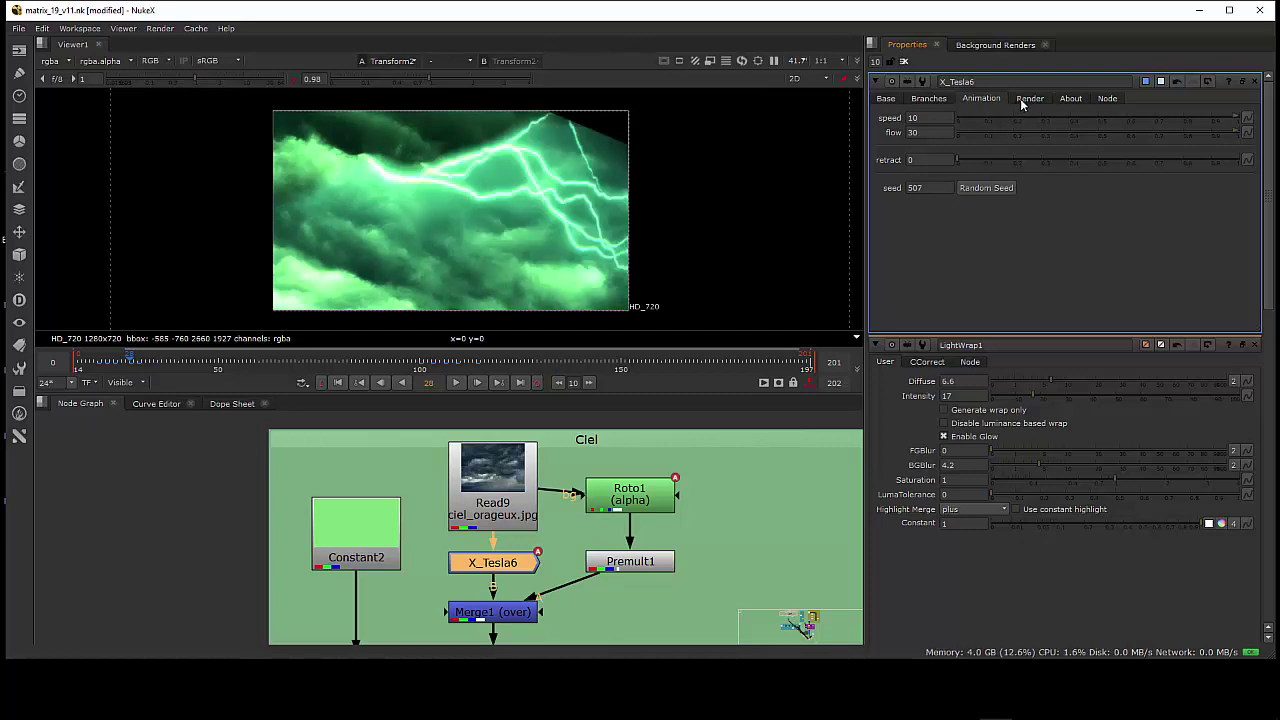
{"action": "left_click", "coordinate": [885, 98]}
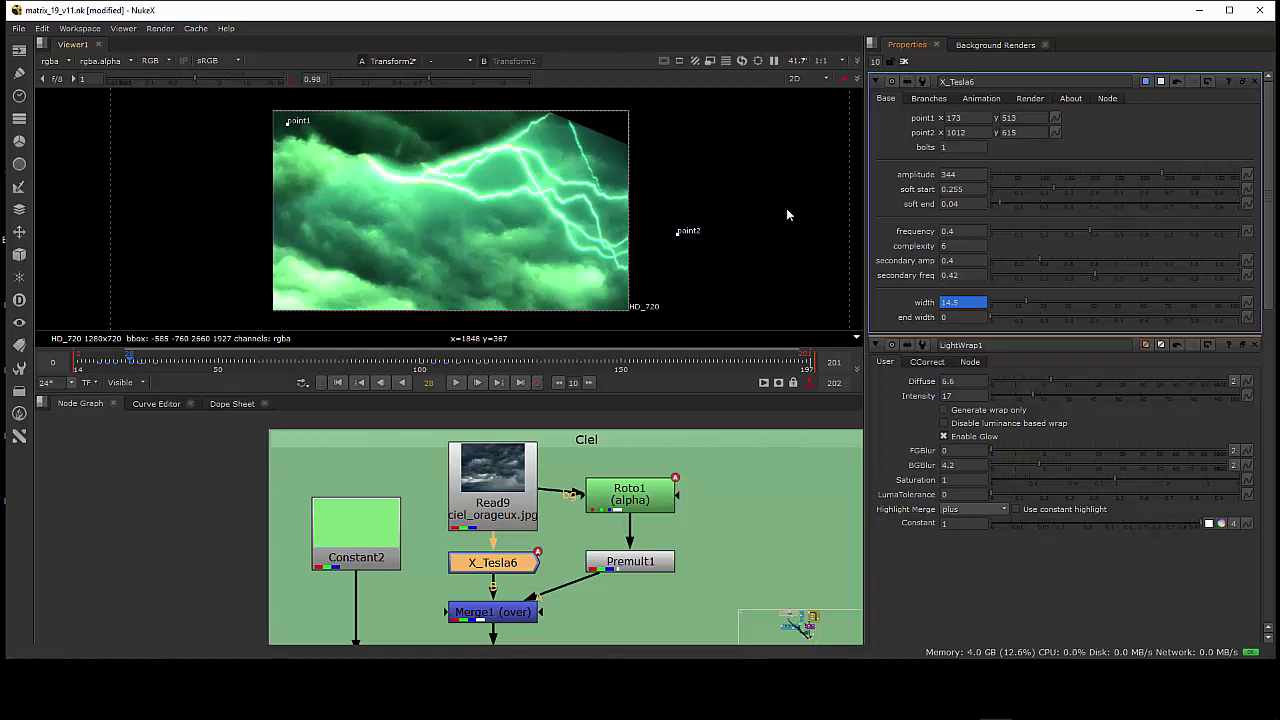
{"action": "left_click", "coordinate": [930, 99]}
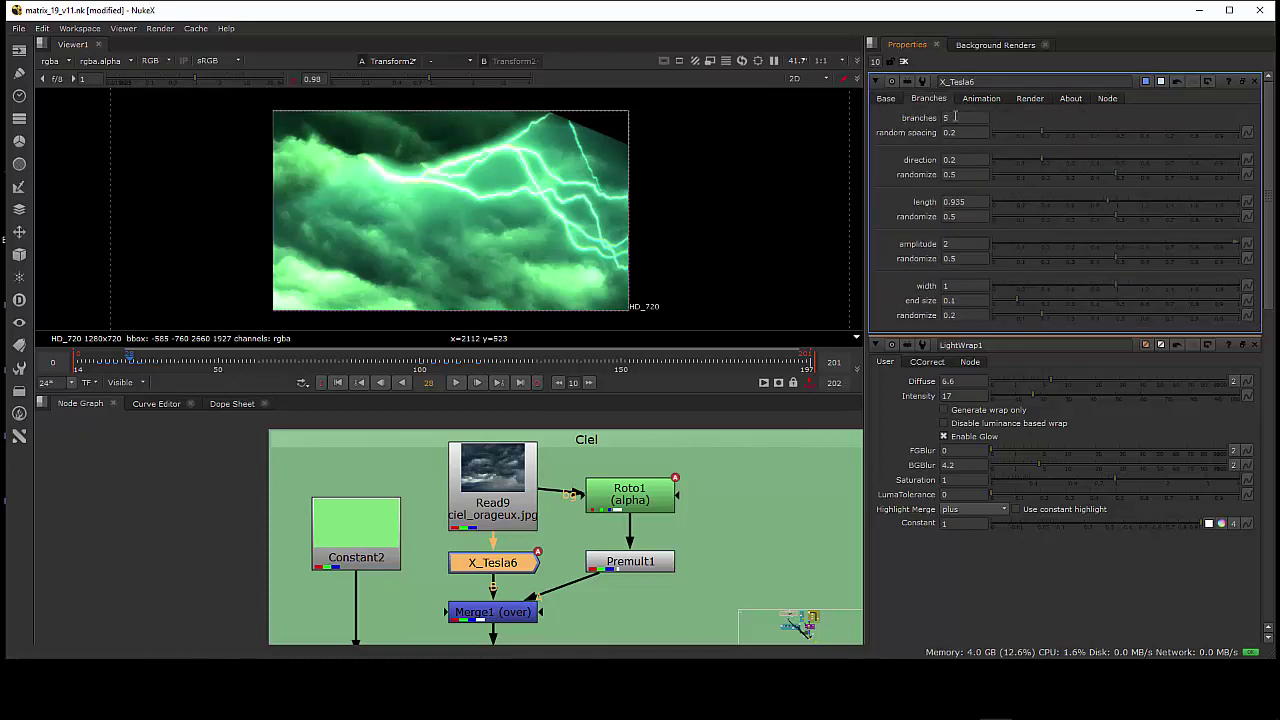
Step: Try X_Tesla6 base frequencies of 1 and 0.6, ending with 0.5
{"action": "left_click", "coordinate": [887, 98]}
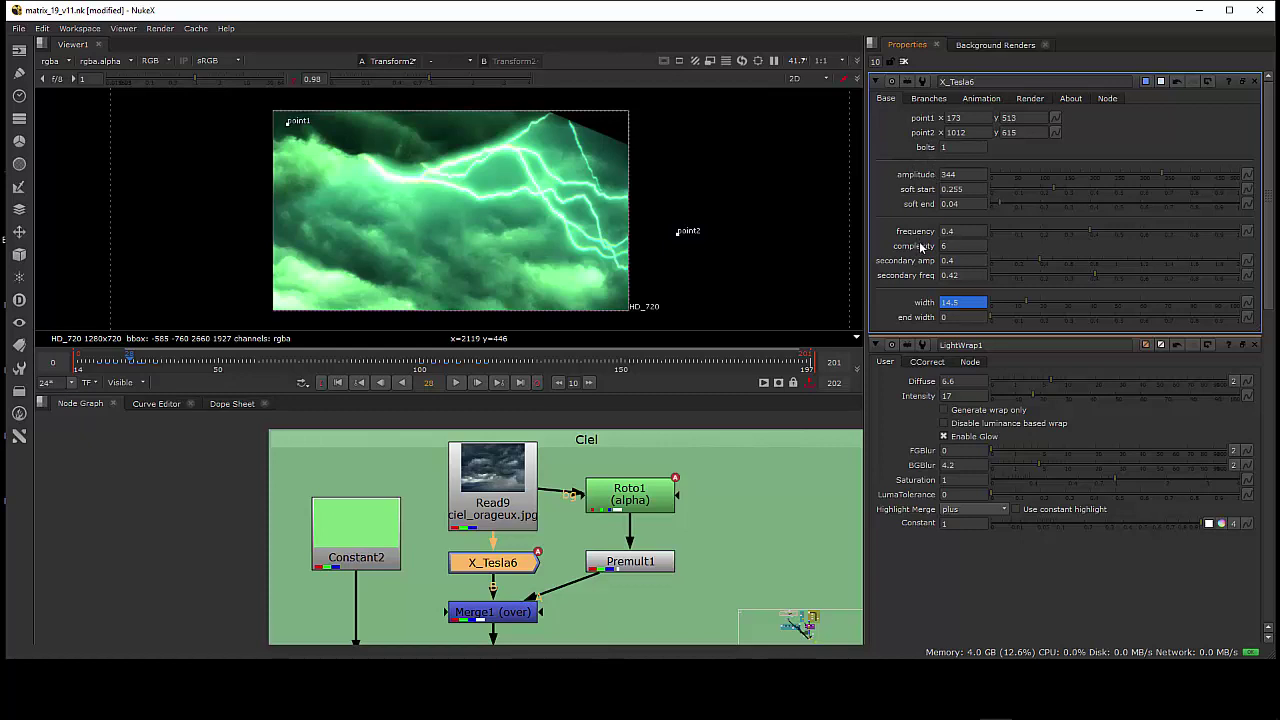
{"action": "left_click", "coordinate": [970, 230]}
{"action": "left_click", "coordinate": [897, 233]}
{"action": "type", "text": "1"}
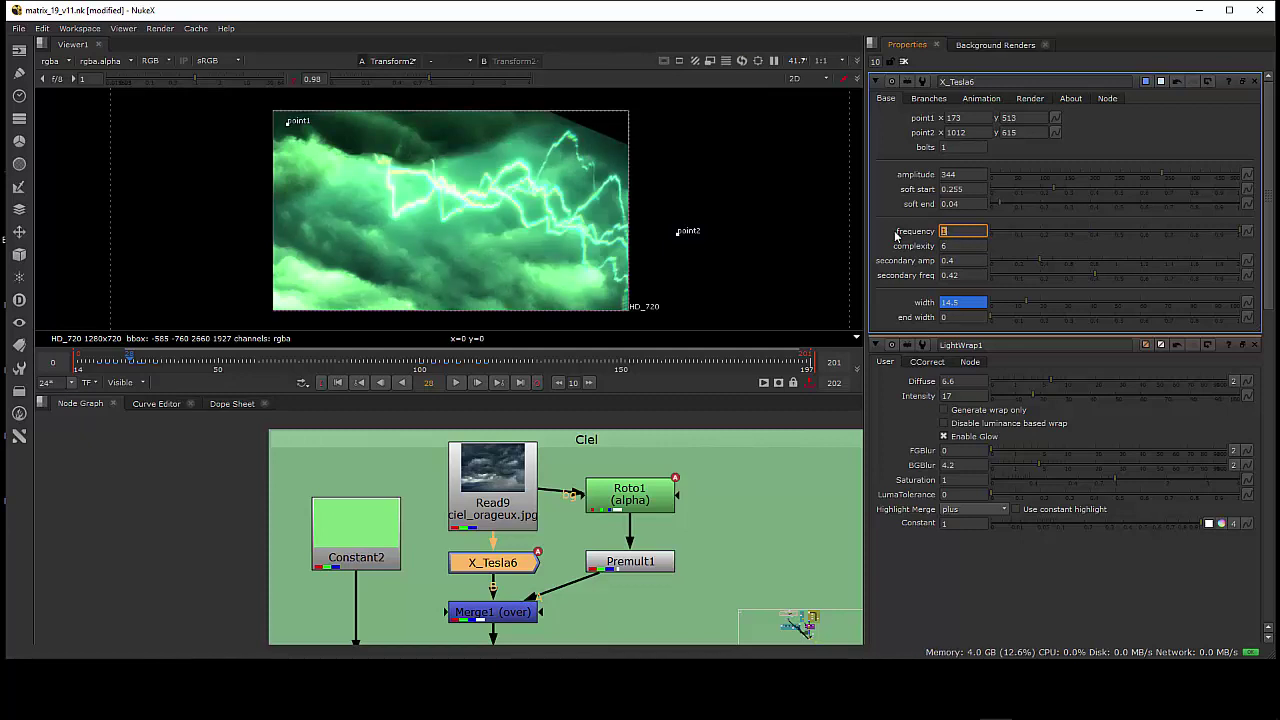
{"action": "type", "text": "20"}
{"action": "key", "text": "Return"}
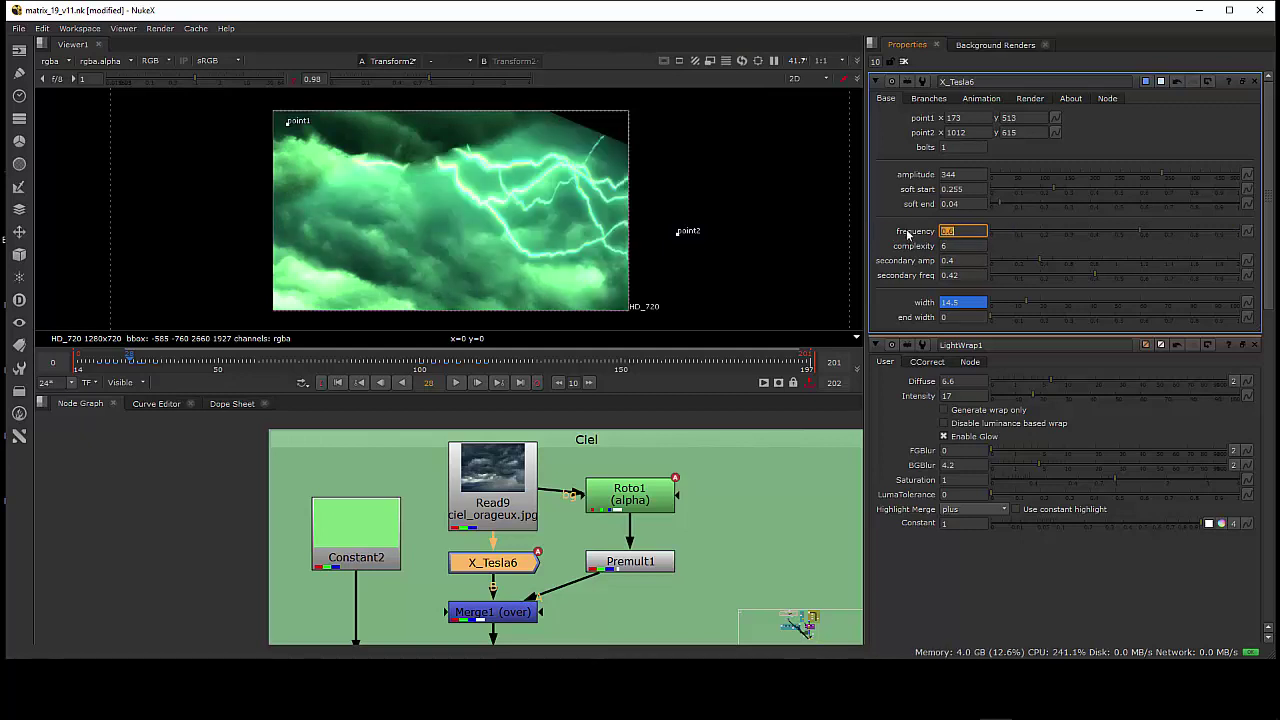
{"action": "type", "text": "0."}
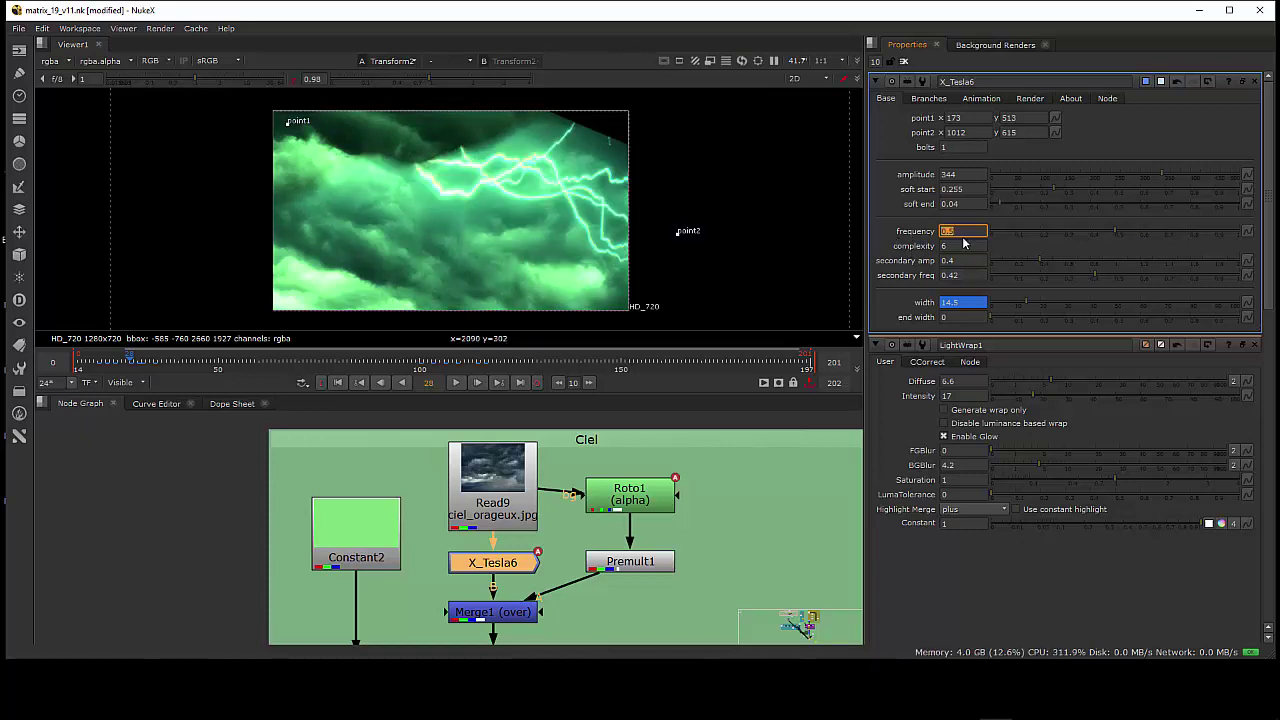
Step: Try lower complexity values on the X_Tesla6 lightning, ending with 3
{"action": "key", "text": "Tab"}
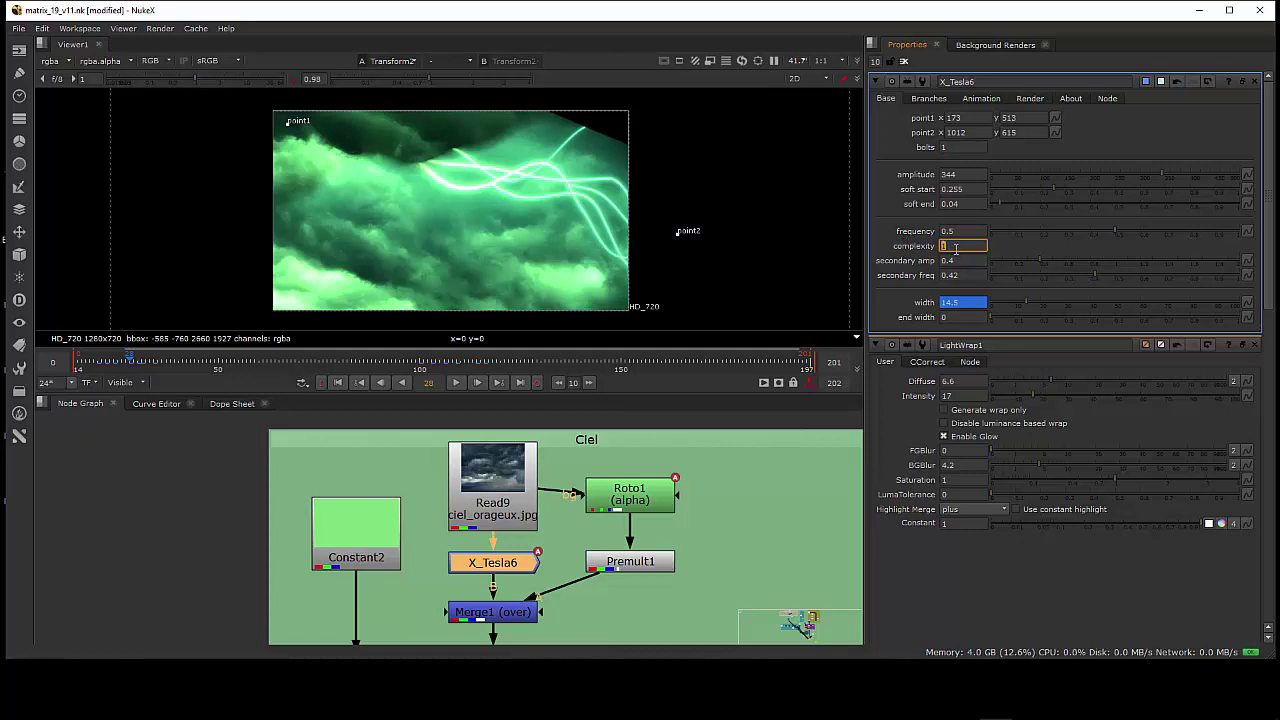
{"action": "type", "text": "3"}
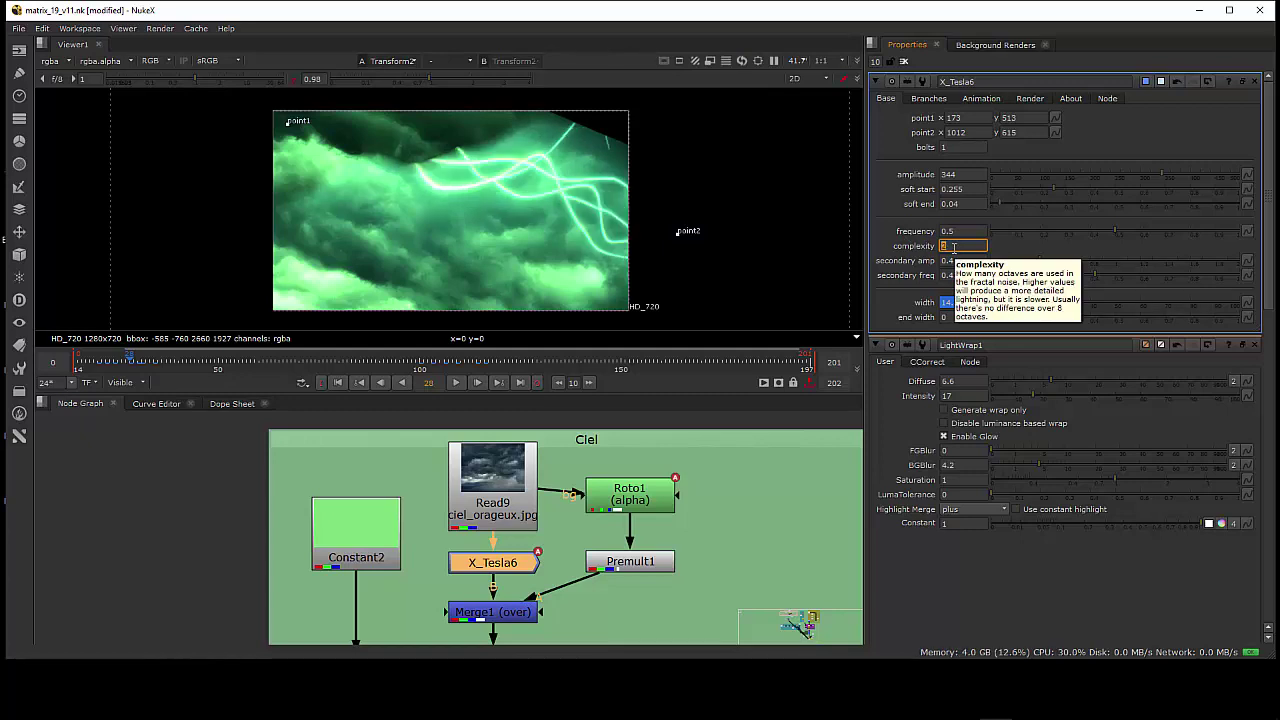
{"action": "type", "text": "5"}
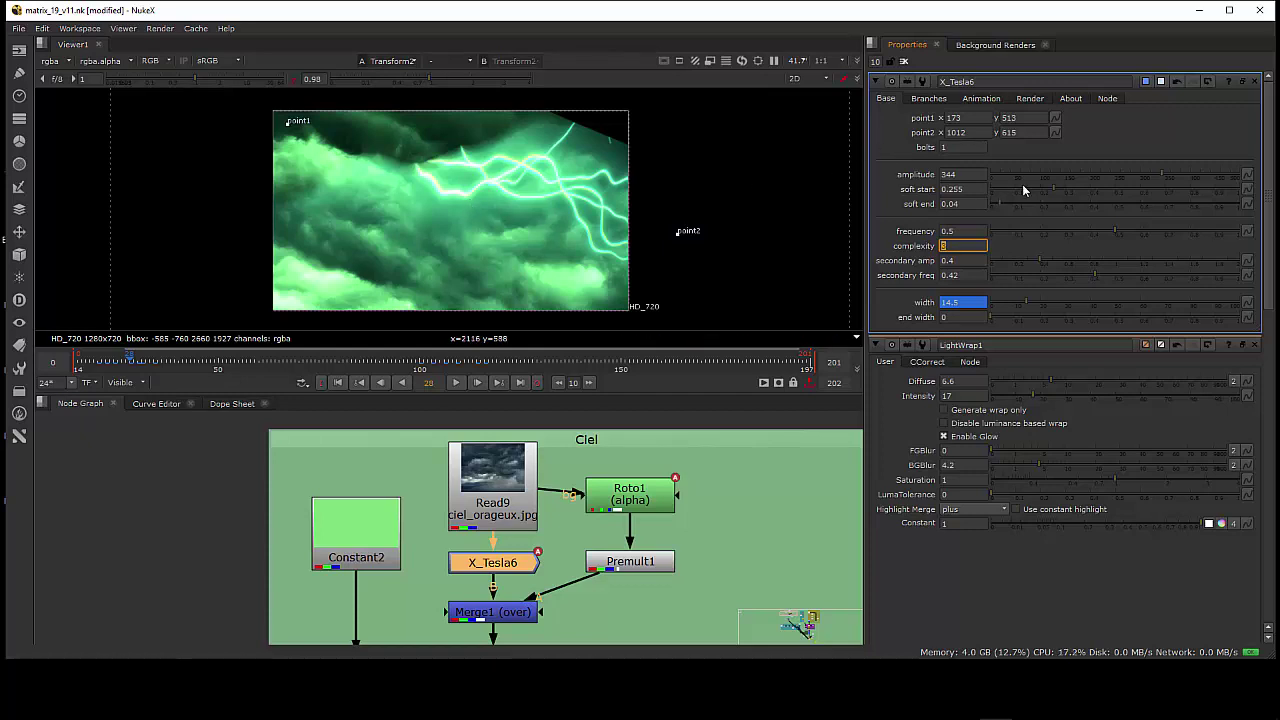
Step: Try X_Tesla6 amplitudes of 106 and 26, and settle on 444
{"action": "left_click", "coordinate": [1092, 172]}
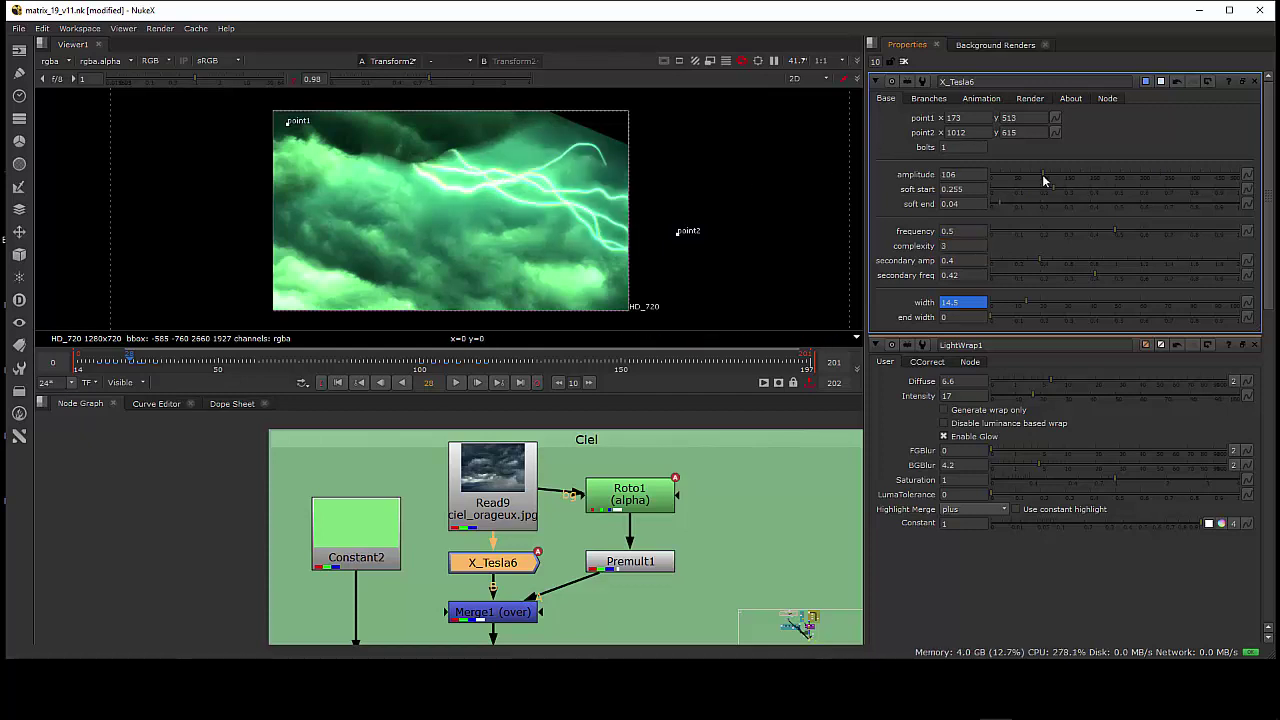
{"action": "left_click", "coordinate": [1040, 174]}
{"action": "left_click", "coordinate": [1054, 174]}
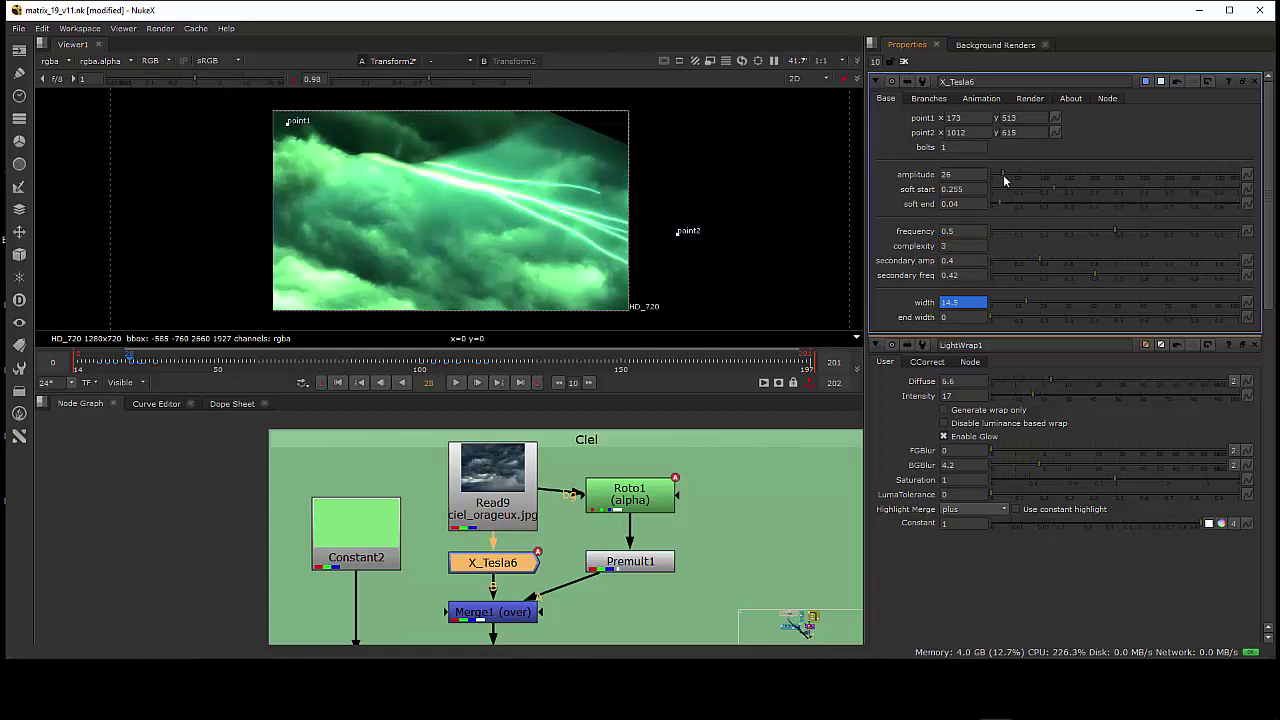
{"action": "left_click", "coordinate": [1211, 176]}
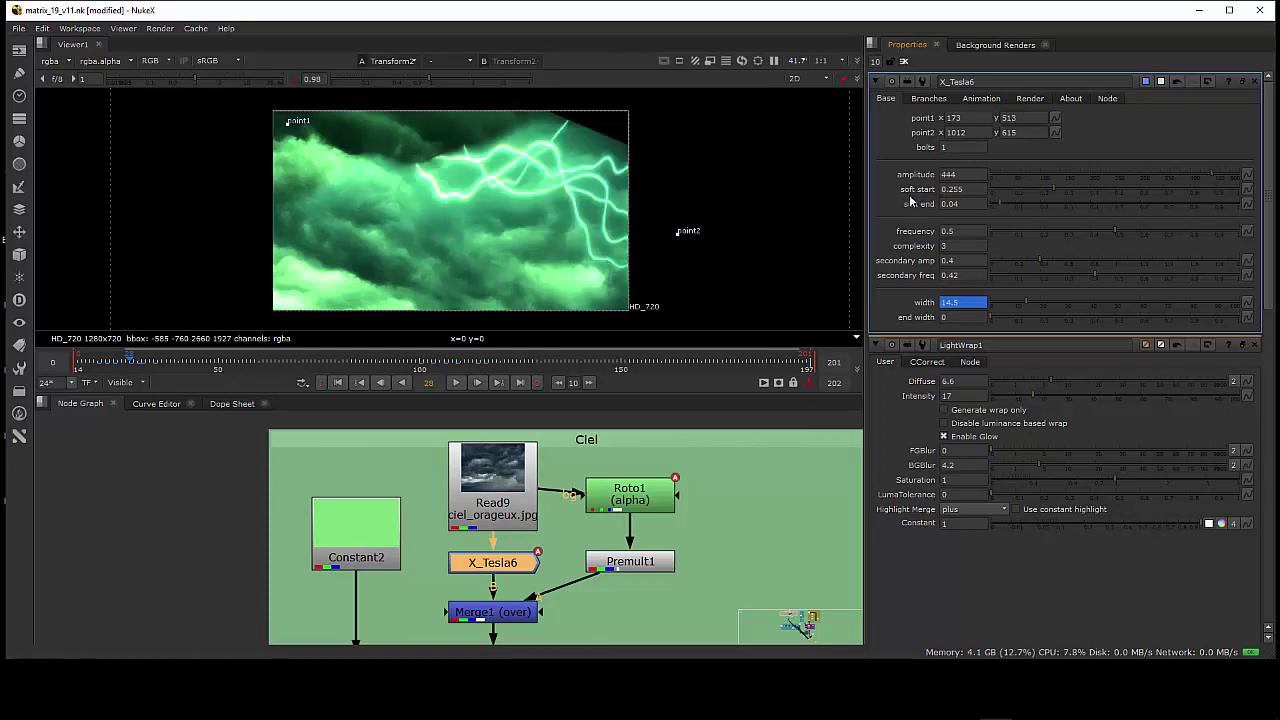
Step: Set the lightning's soft start to 0.2 and soft end to 0.25
{"action": "left_click", "coordinate": [1015, 186]}
{"action": "left_click_drag", "start_coordinate": [1015, 184], "coordinate": [1051, 202]}
{"action": "left_click", "coordinate": [1038, 189]}
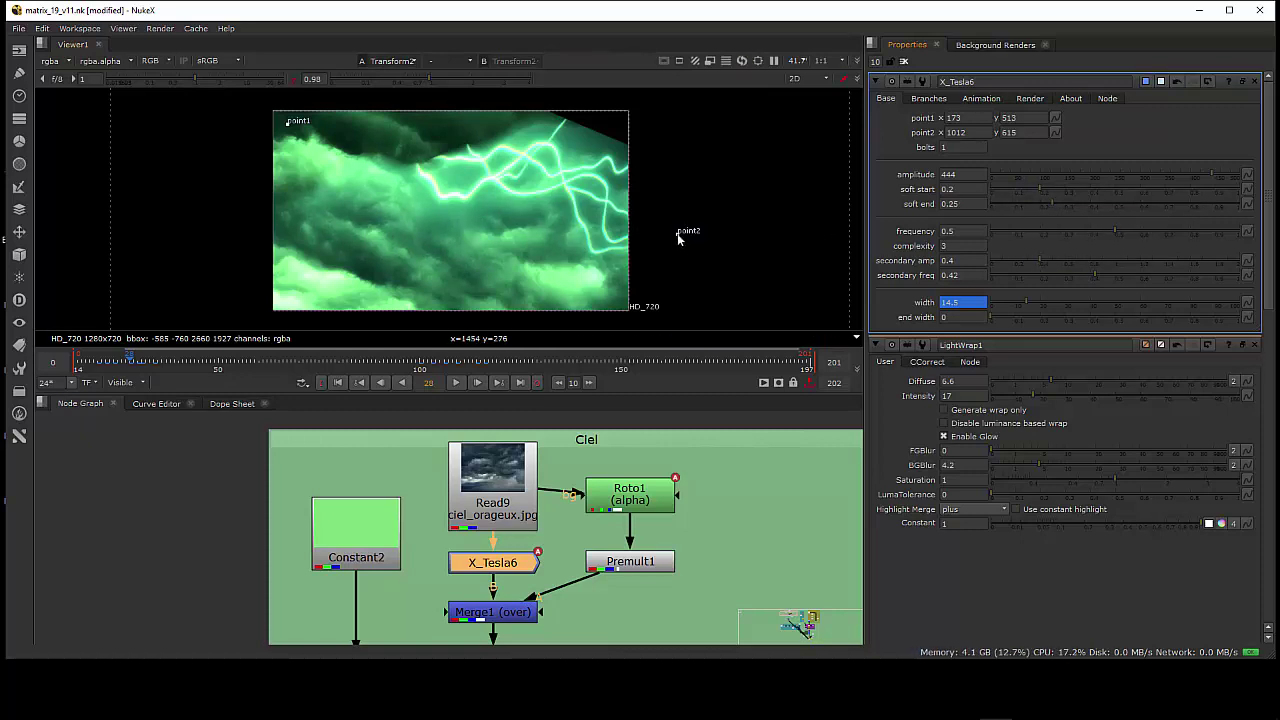
Step: Move the bolt's point2 to about x 903, y 482 and point1 to about x 231, y 371, inside the frame
{"action": "left_click_drag", "start_coordinate": [677, 233], "coordinate": [605, 272]}
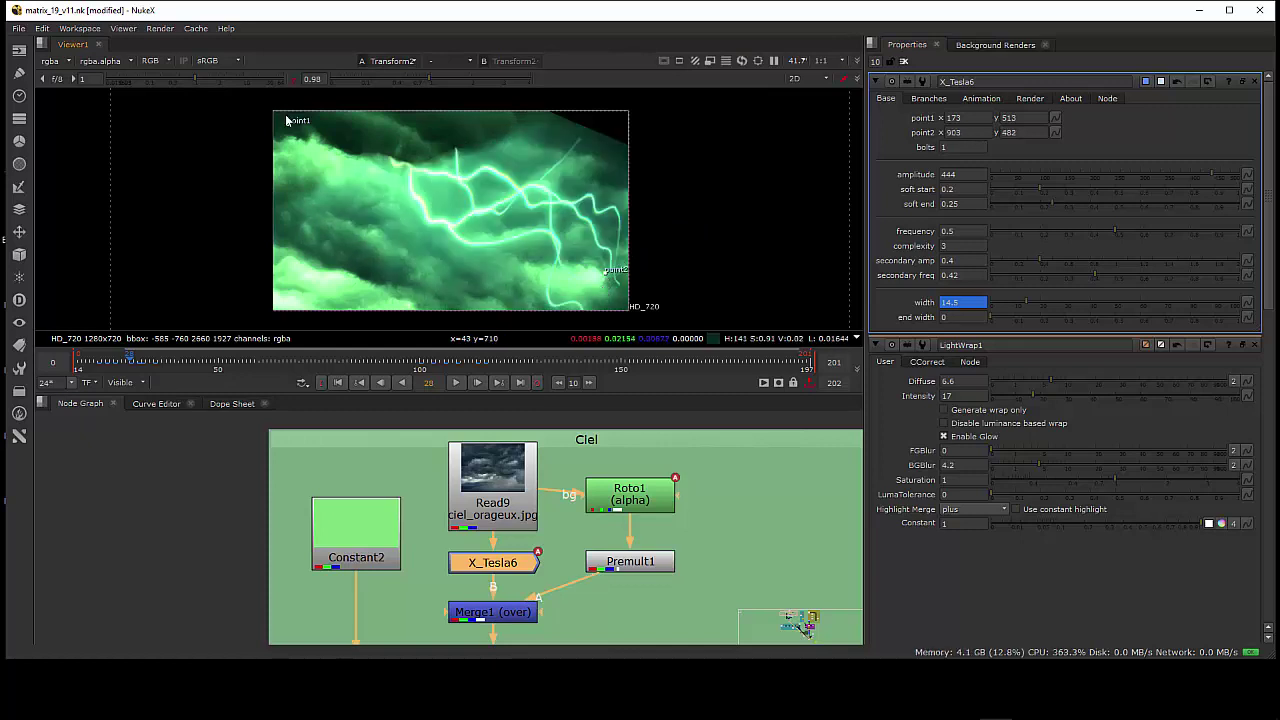
{"action": "left_click_drag", "start_coordinate": [286, 121], "coordinate": [288, 197]}
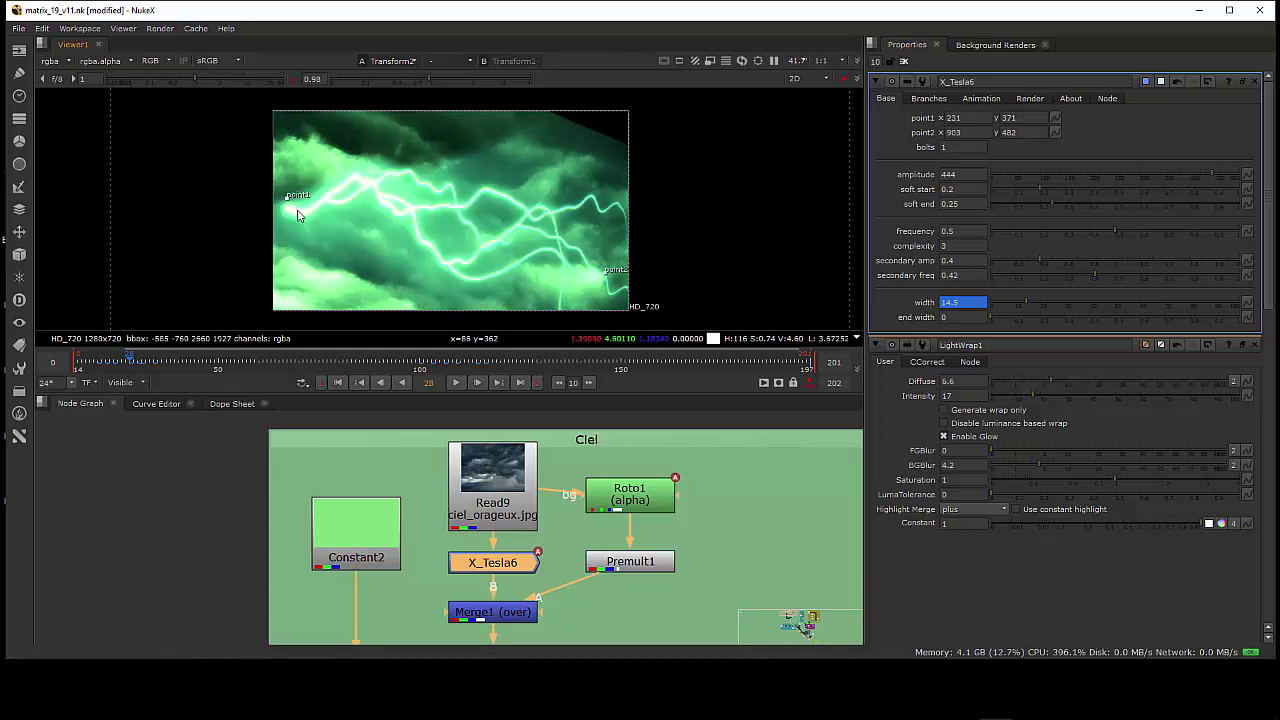
Step: Adjust how the bolt fades at both ends, setting soft start to 0.75 and soft end to 0.005
{"action": "left_click", "coordinate": [1006, 205]}
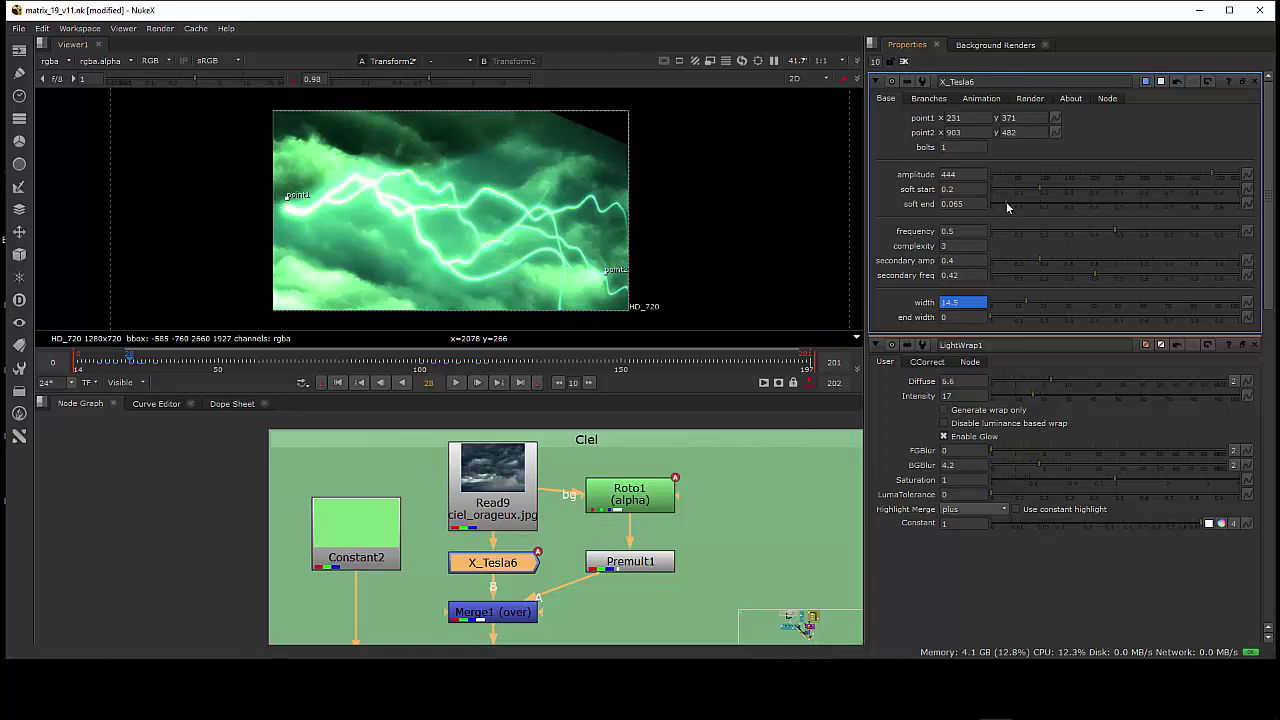
{"action": "left_click", "coordinate": [1001, 205]}
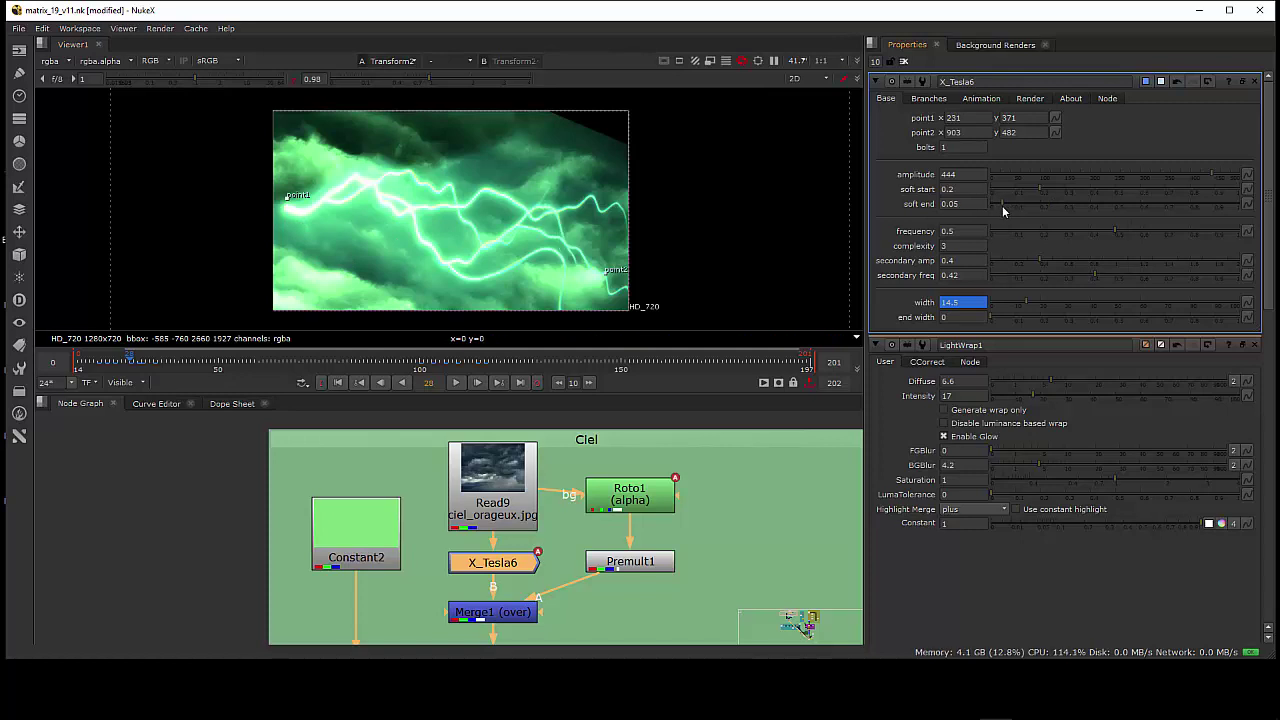
{"action": "left_click", "coordinate": [998, 191]}
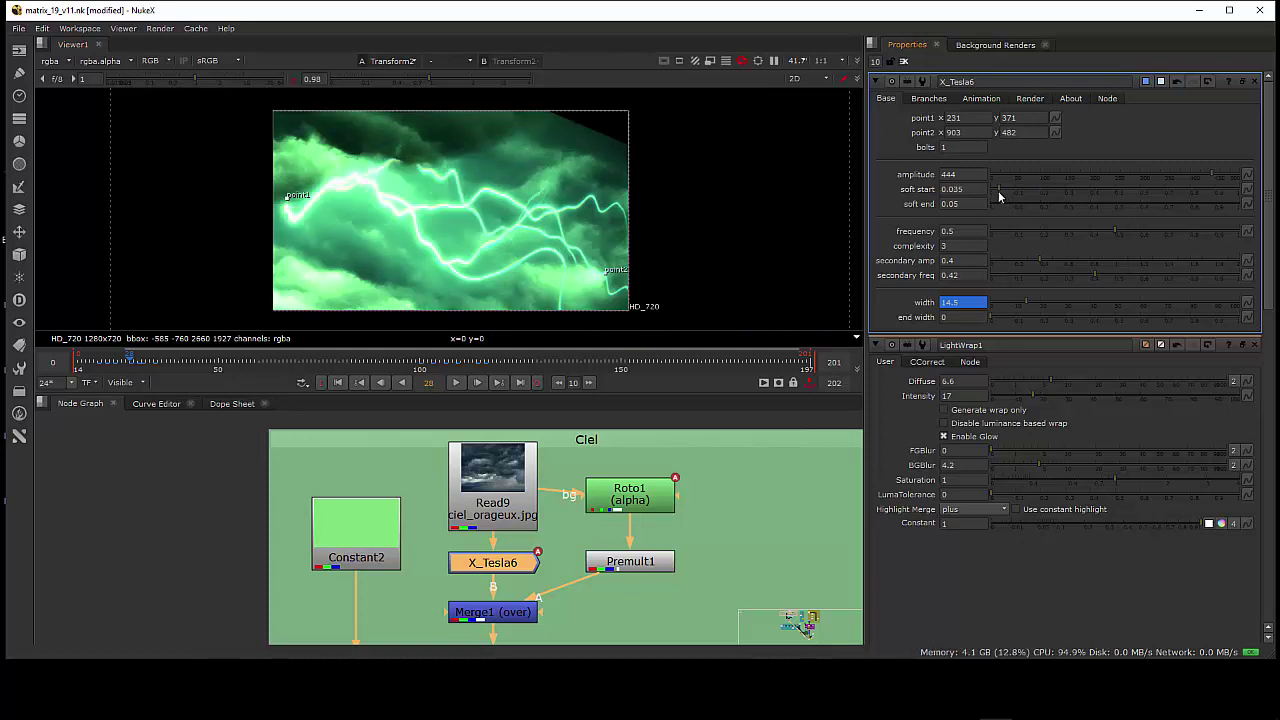
{"action": "left_click", "coordinate": [1176, 188]}
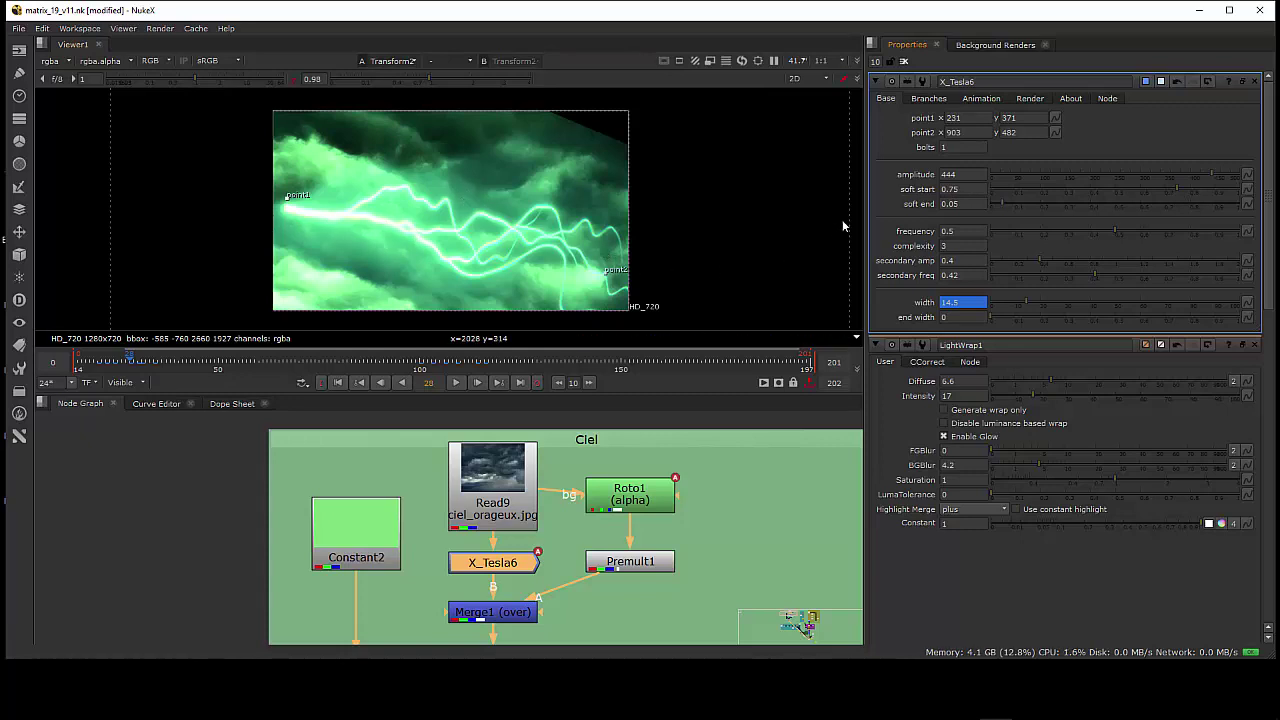
{"action": "left_click_drag", "start_coordinate": [998, 202], "coordinate": [990, 202]}
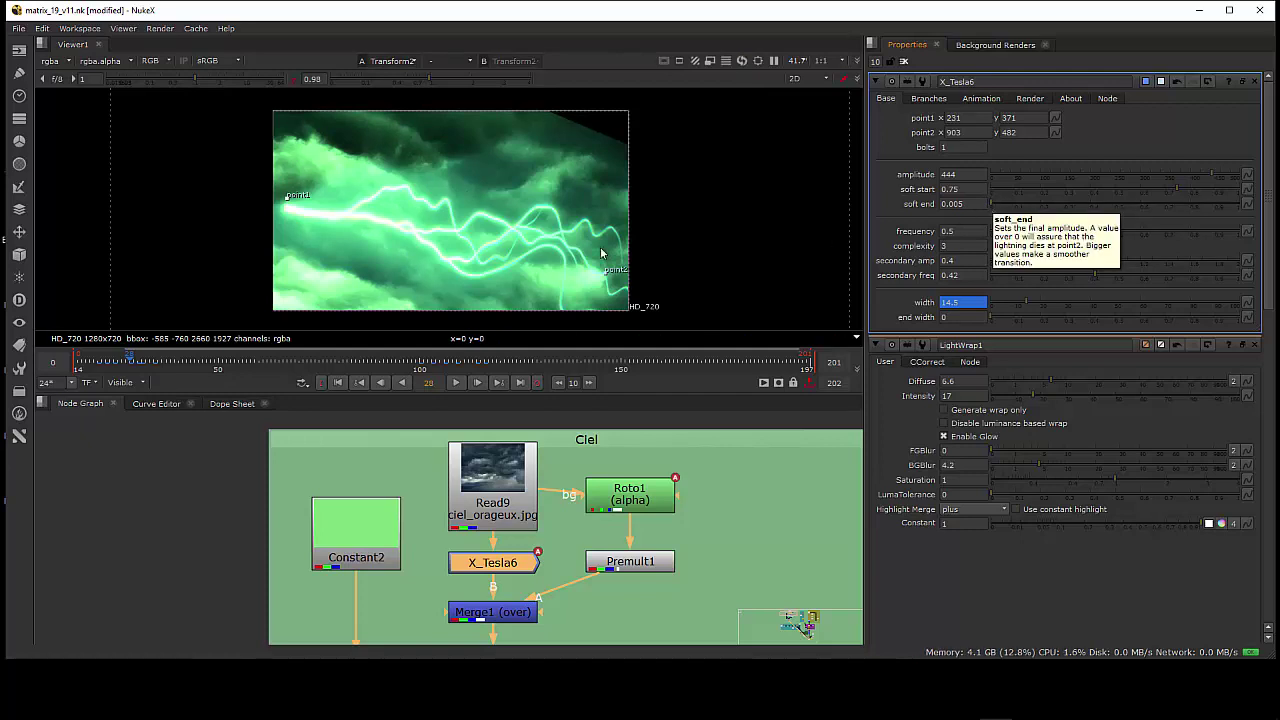
Step: Set the lightning's complexity to 6 and its soft end to 1
{"action": "double_click", "coordinate": [969, 244]}
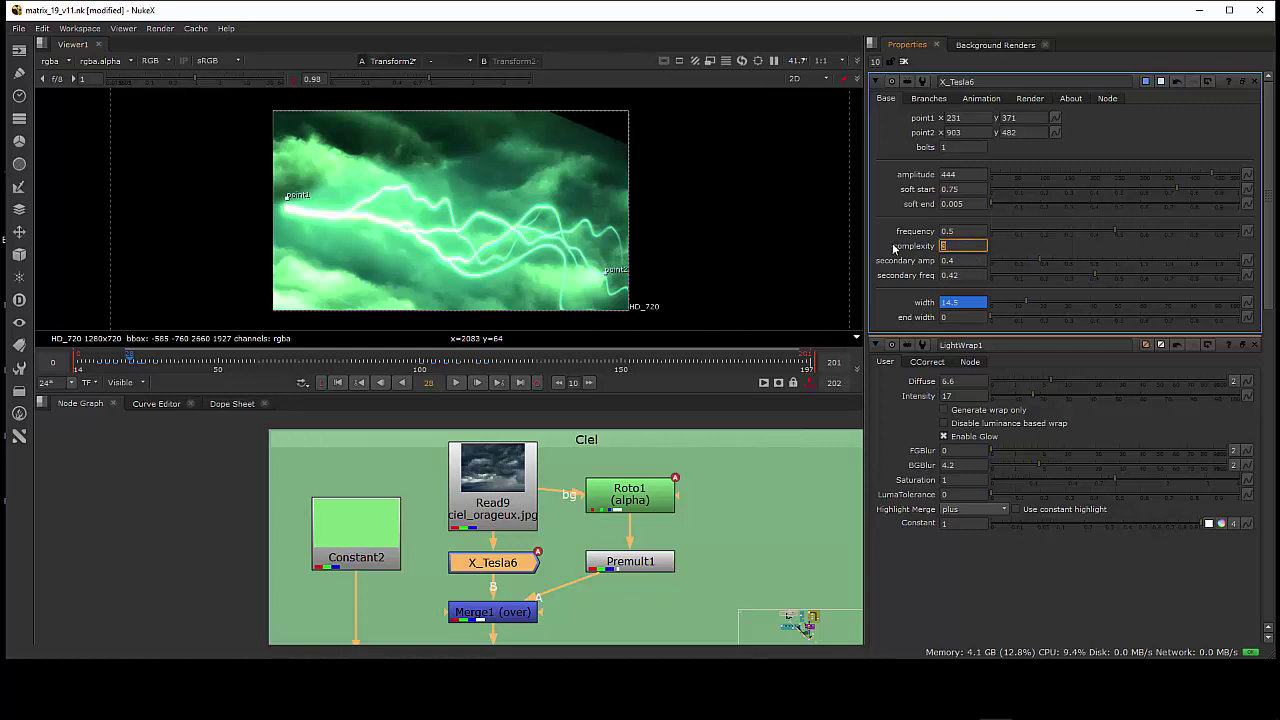
{"action": "type", "text": "5"}
{"action": "key", "text": "Return"}
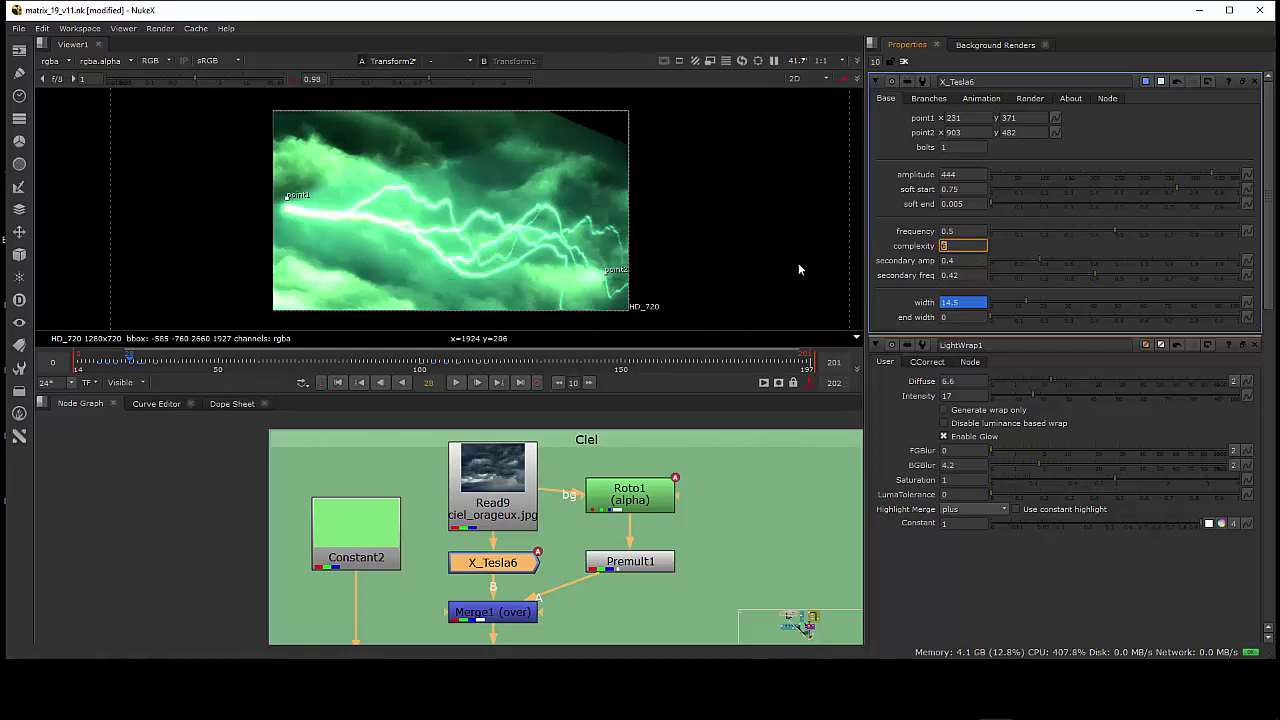
{"action": "left_click", "coordinate": [1009, 202]}
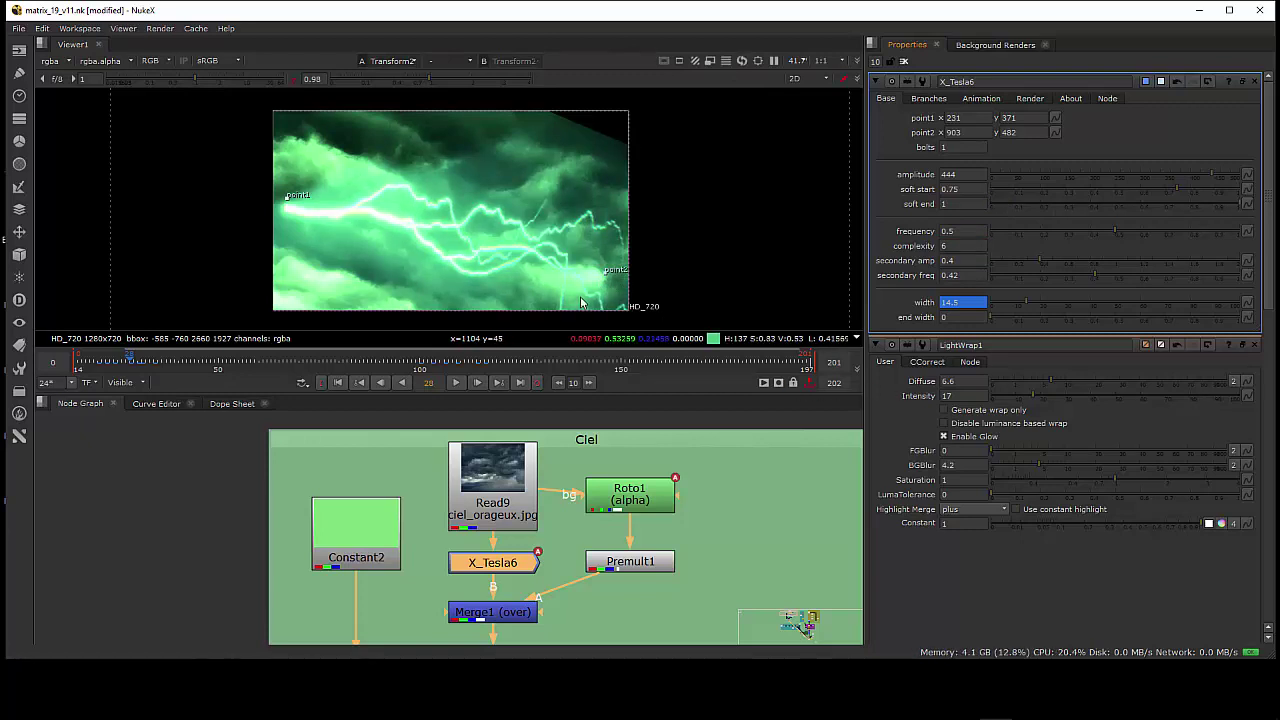
Step: Set the X_Tesla6 base frequency to 0.2 for smoother bolts
{"action": "left_click", "coordinate": [964, 231]}
{"action": "type", "text": "1"}
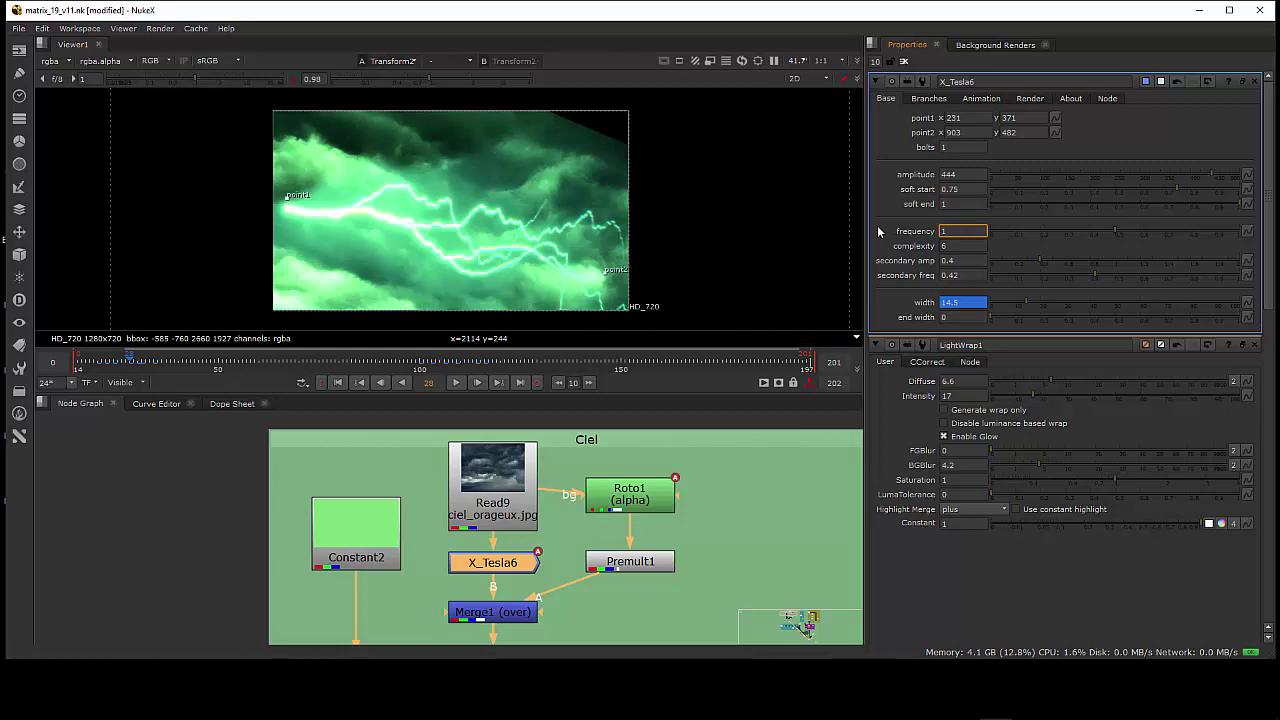
{"action": "key", "text": "BackSpace"}
{"action": "type", "text": "0.2"}
{"action": "key", "text": "Return"}
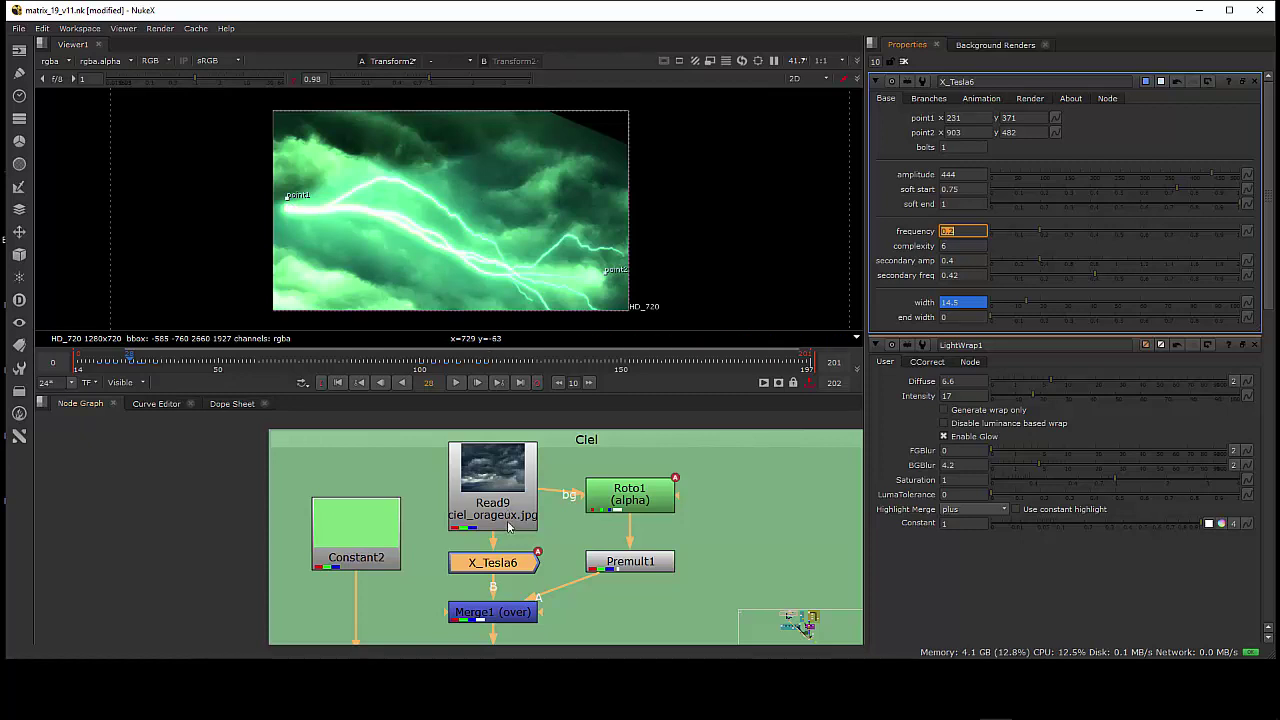
{"action": "left_click_drag", "start_coordinate": [508, 570], "coordinate": [508, 565]}
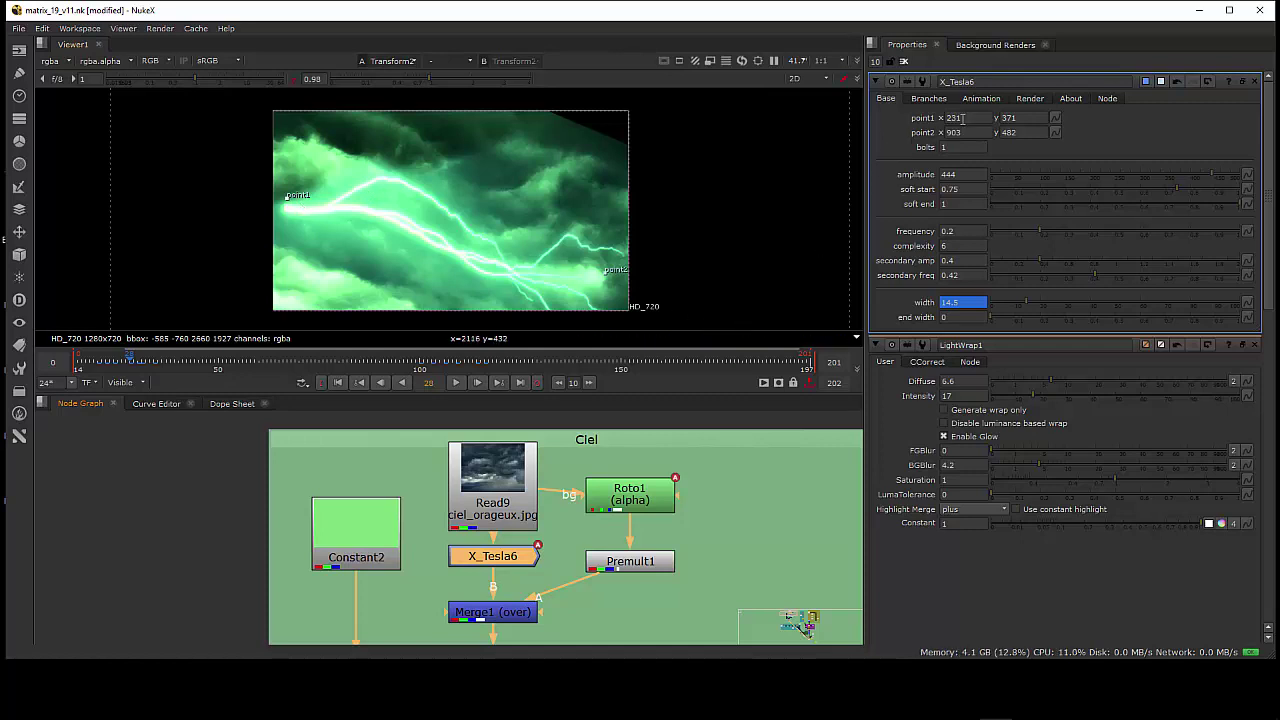
Step: Set the number of X_Tesla6 lightning branches to 10
{"action": "left_click", "coordinate": [928, 98]}
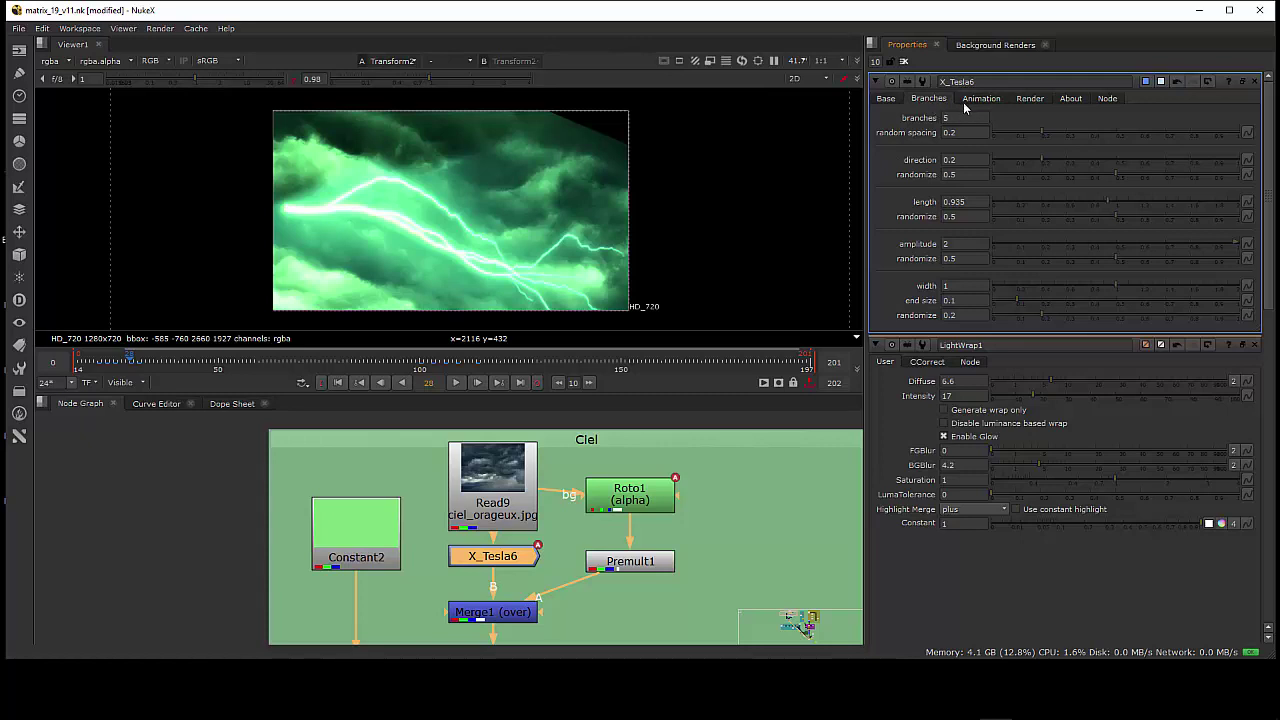
{"action": "double_click", "coordinate": [955, 118]}
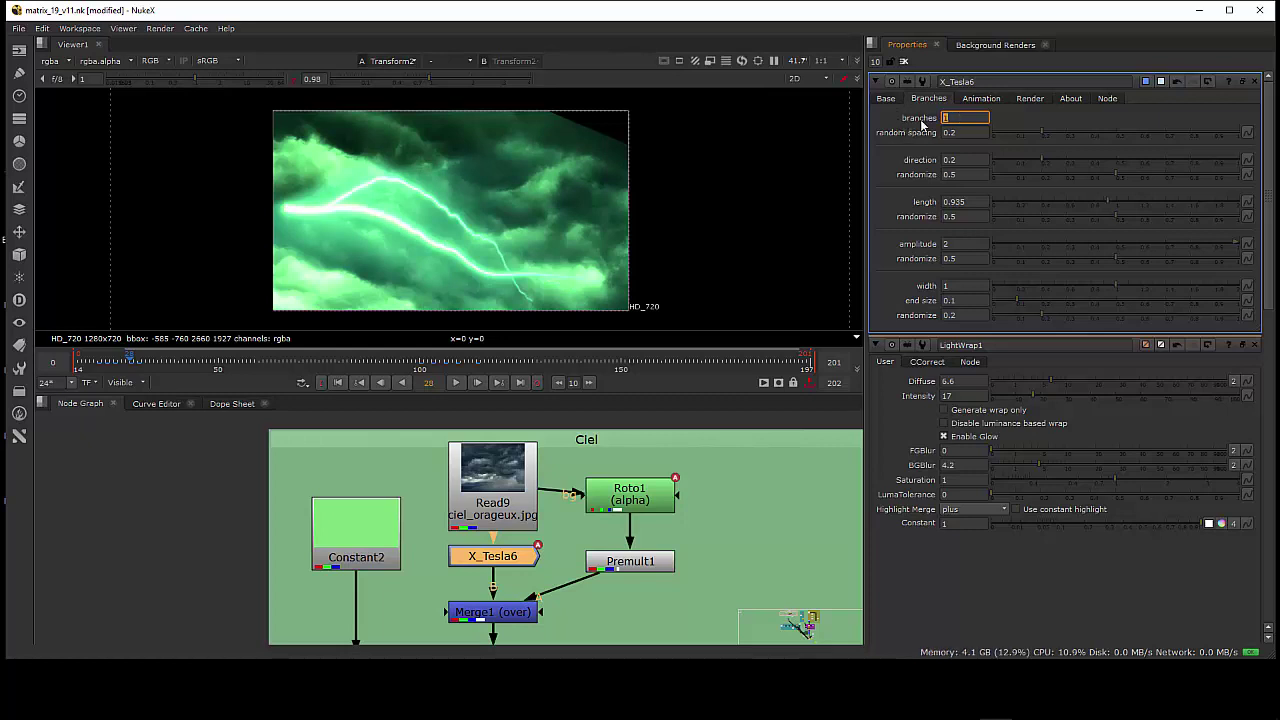
{"action": "type", "text": "10"}
{"action": "key", "text": "Return"}
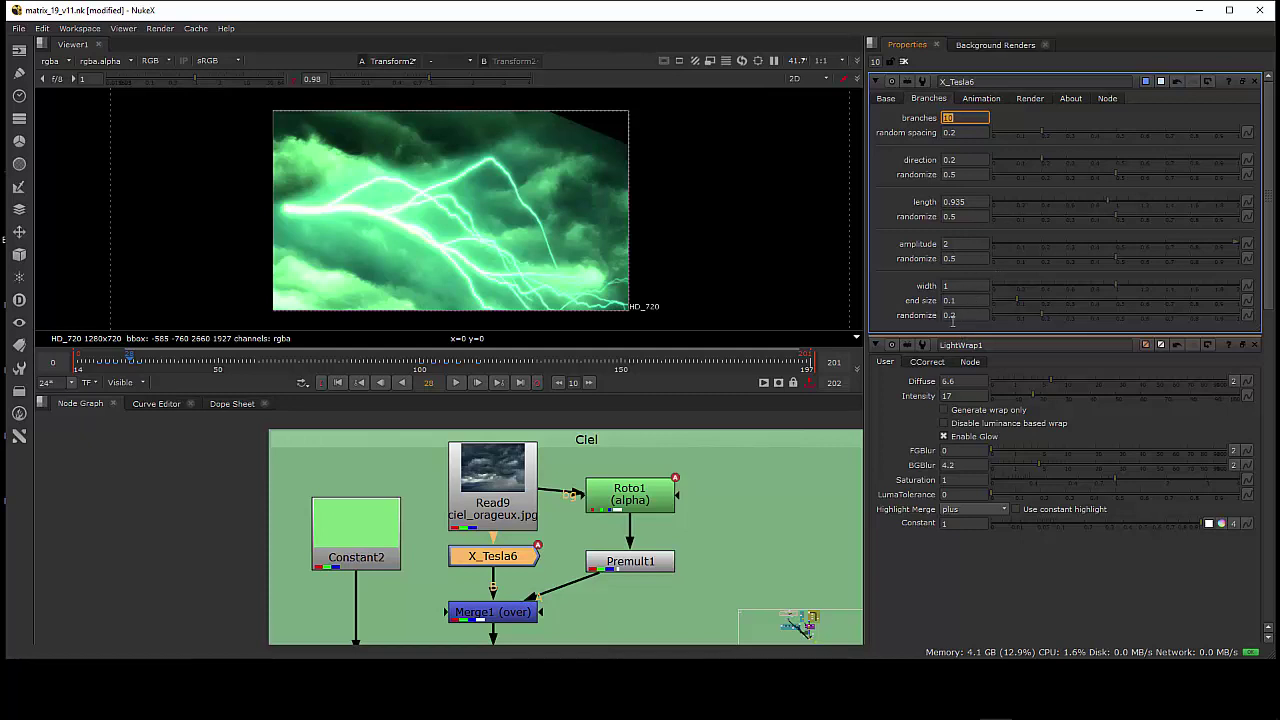
Step: Test the lightning's base width at 0 and at thicker values, and leave it at 9
{"action": "left_click", "coordinate": [886, 98]}
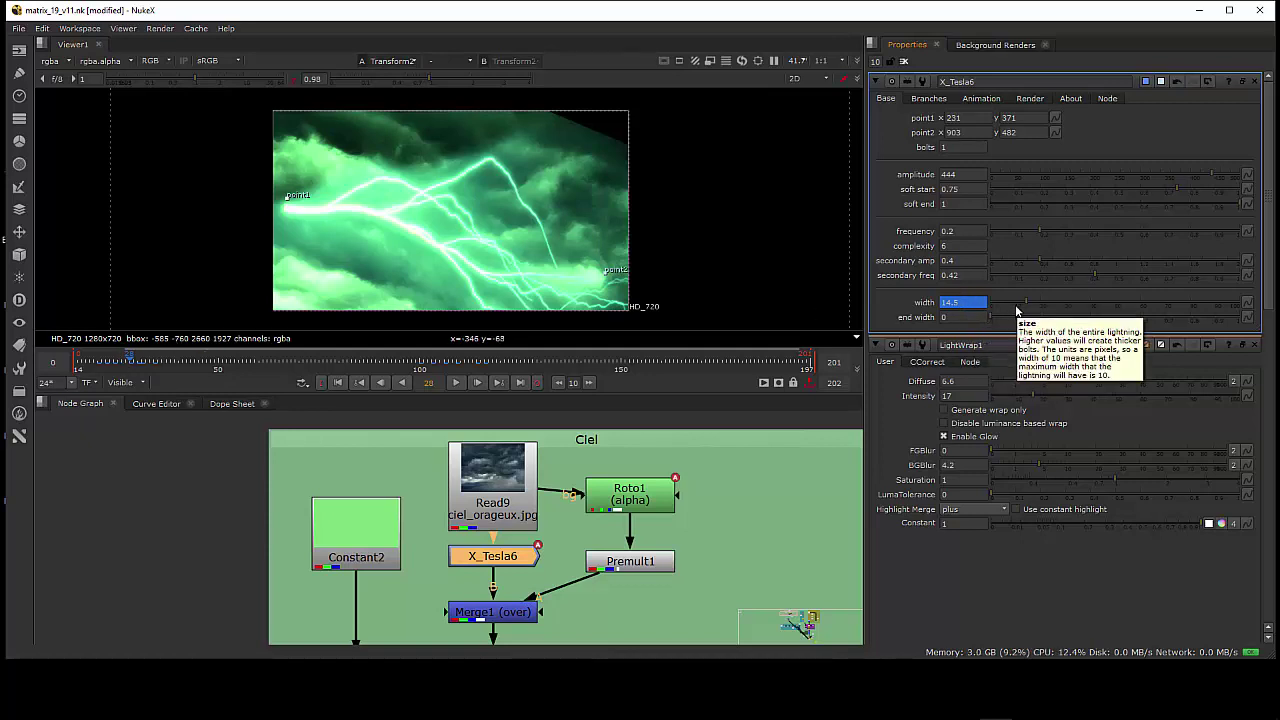
{"action": "type", "text": "0"}
{"action": "key", "text": "Return"}
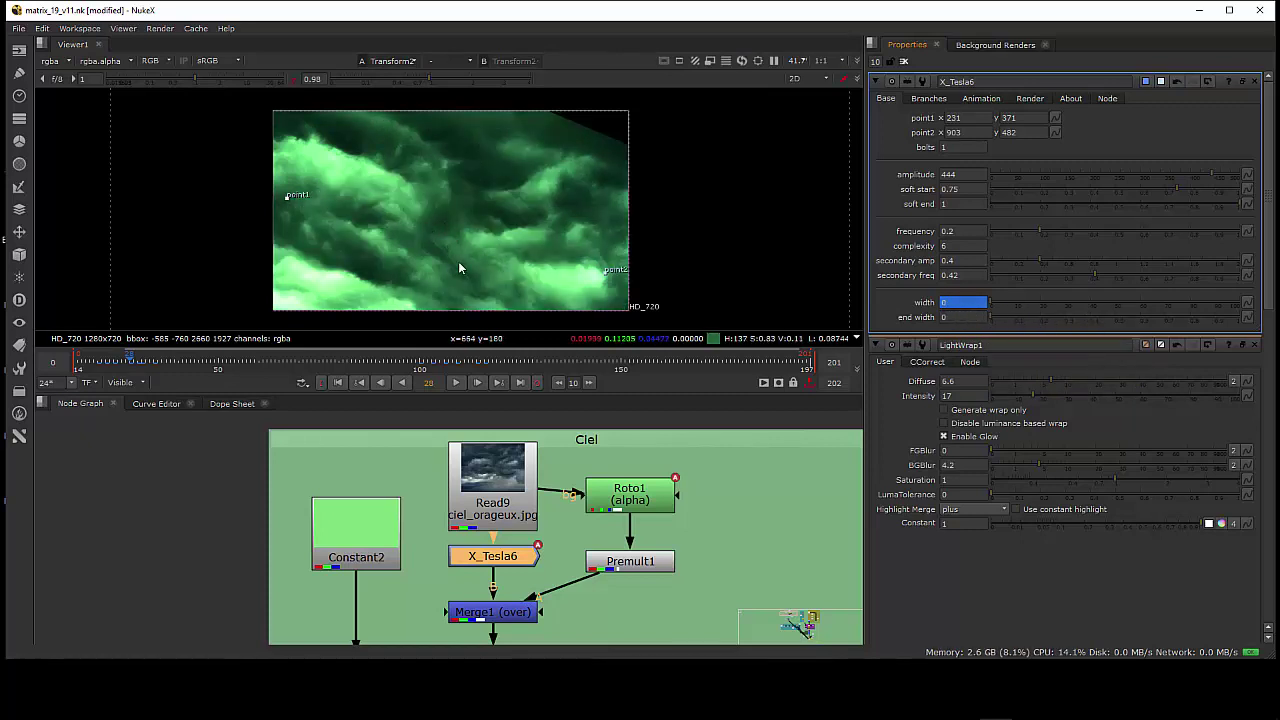
{"action": "left_click", "coordinate": [1012, 302]}
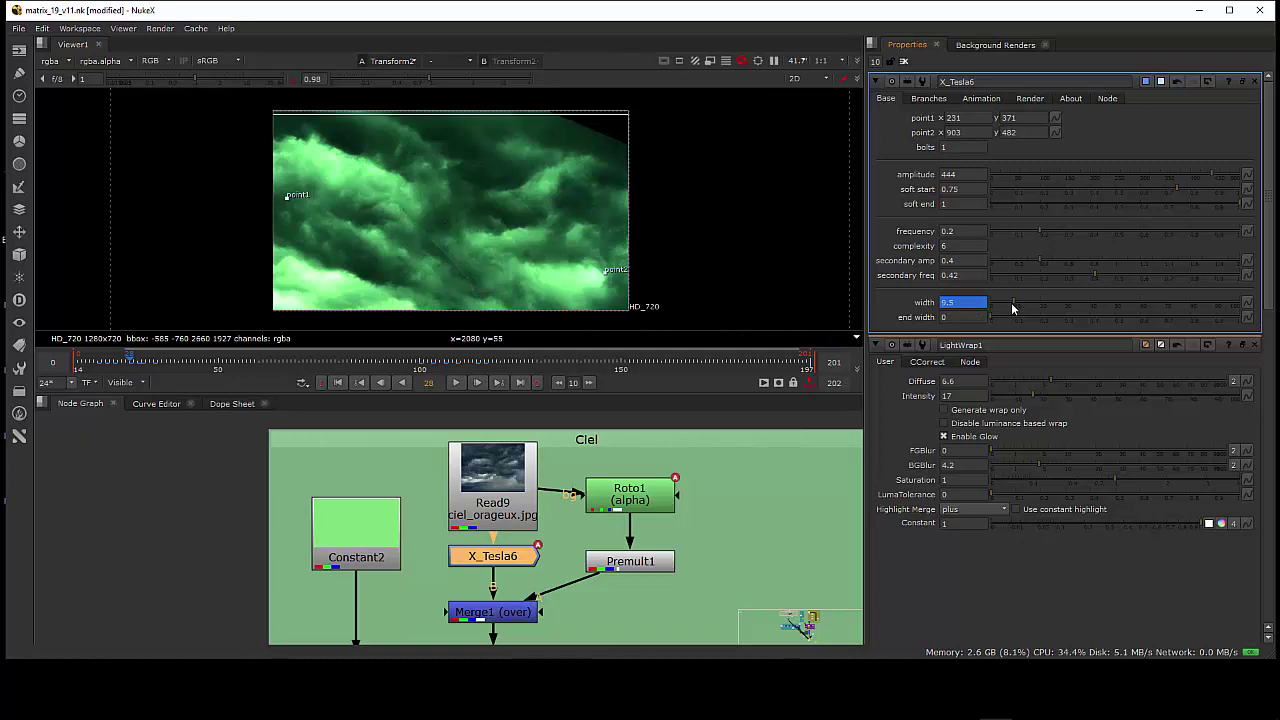
{"action": "left_click", "coordinate": [1070, 300]}
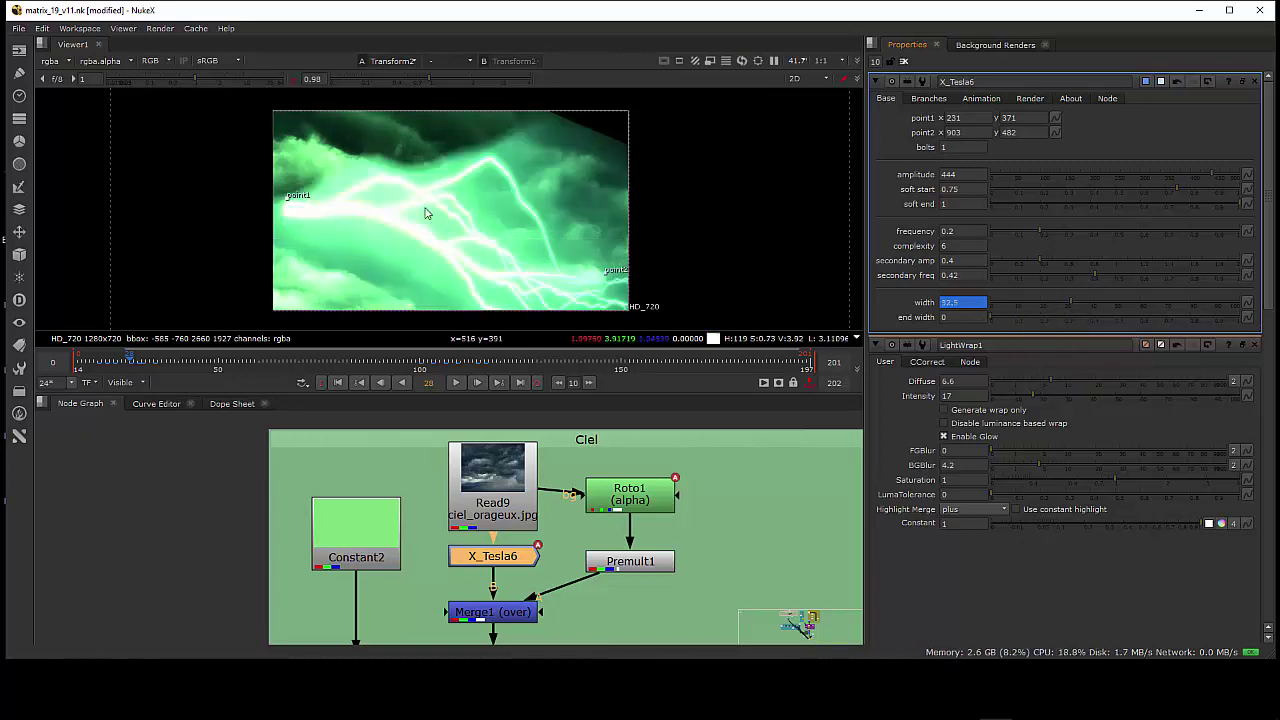
{"action": "left_click", "coordinate": [1013, 300]}
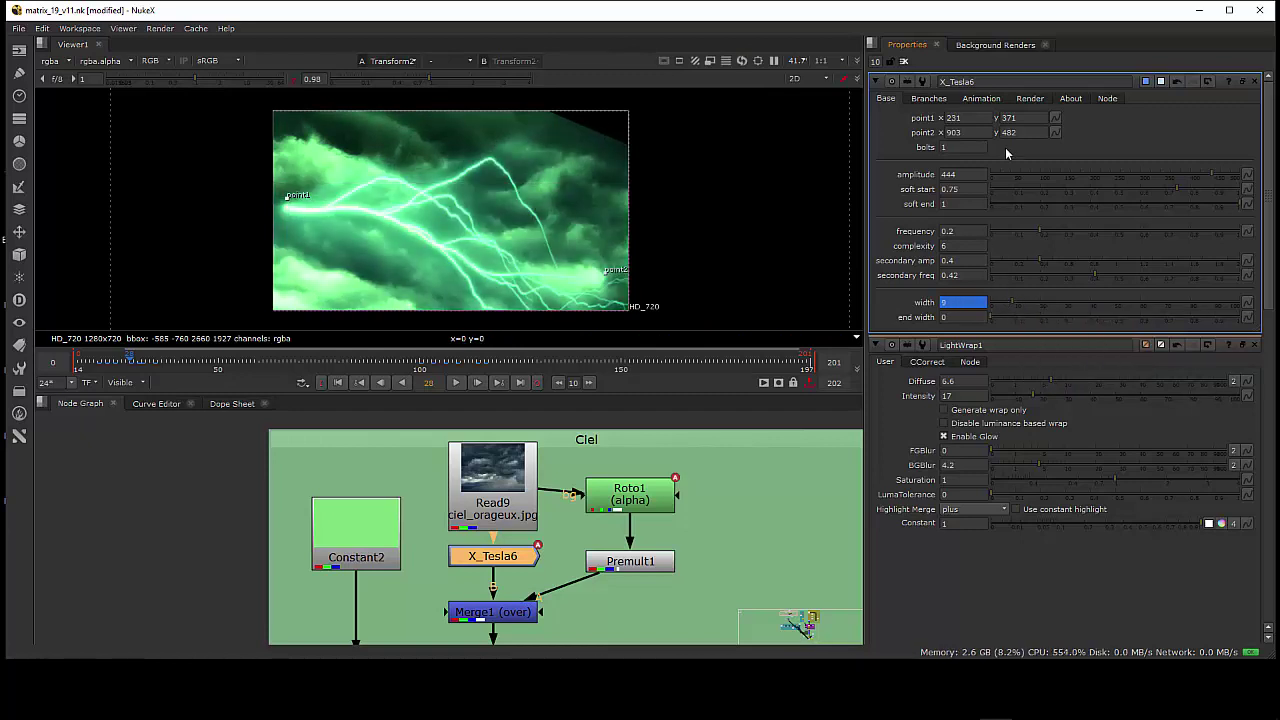
Step: Review the branch, animation and render parameters of X_Tesla6
{"action": "left_click", "coordinate": [927, 98]}
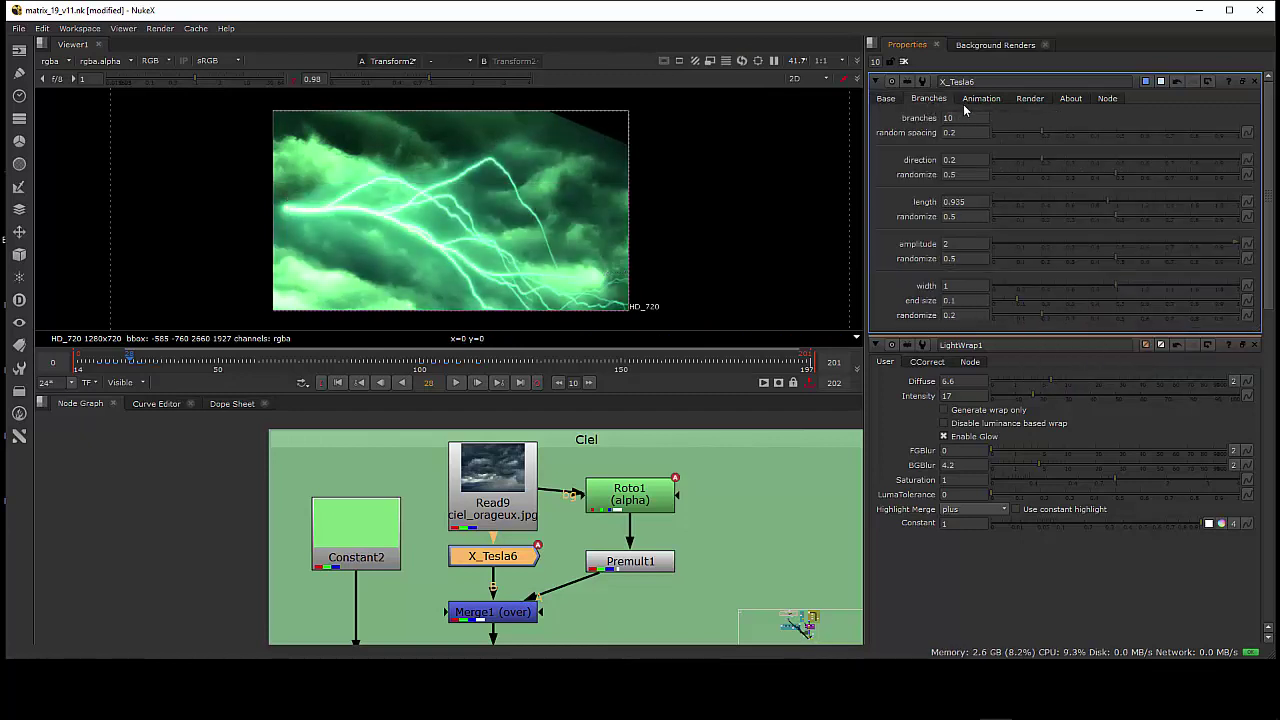
{"action": "left_click", "coordinate": [966, 99]}
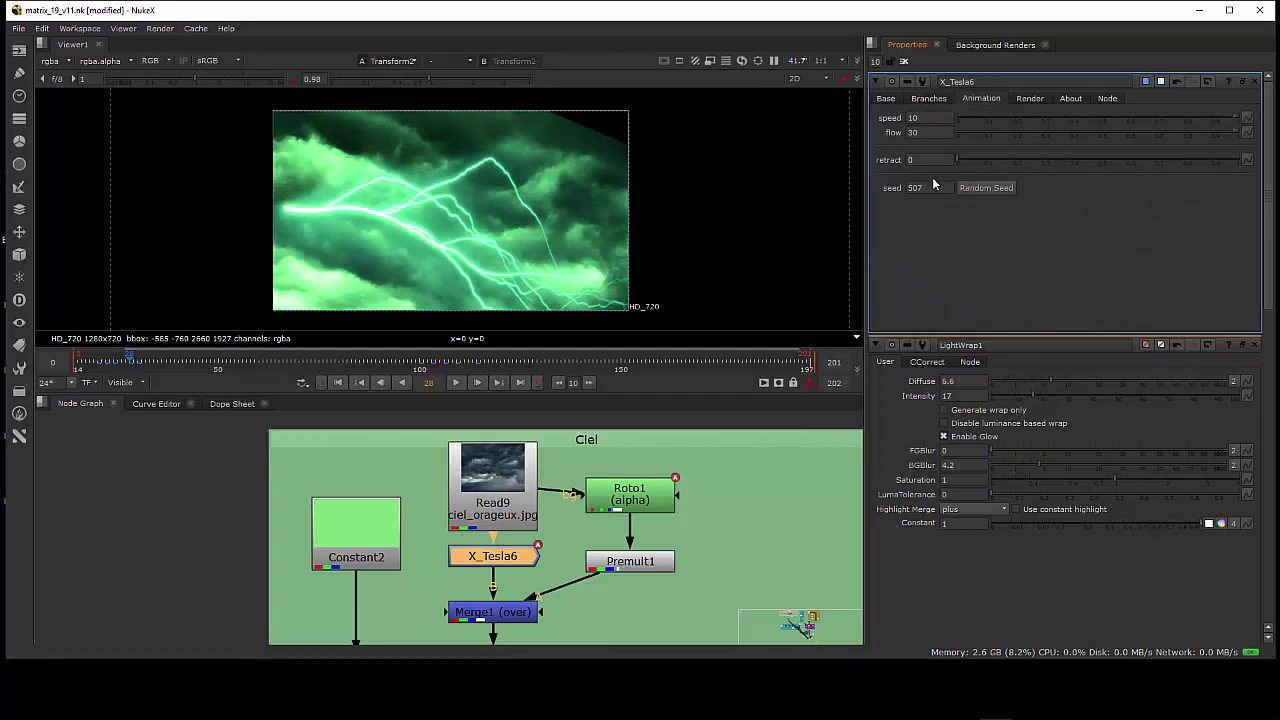
{"action": "left_click", "coordinate": [1028, 99]}
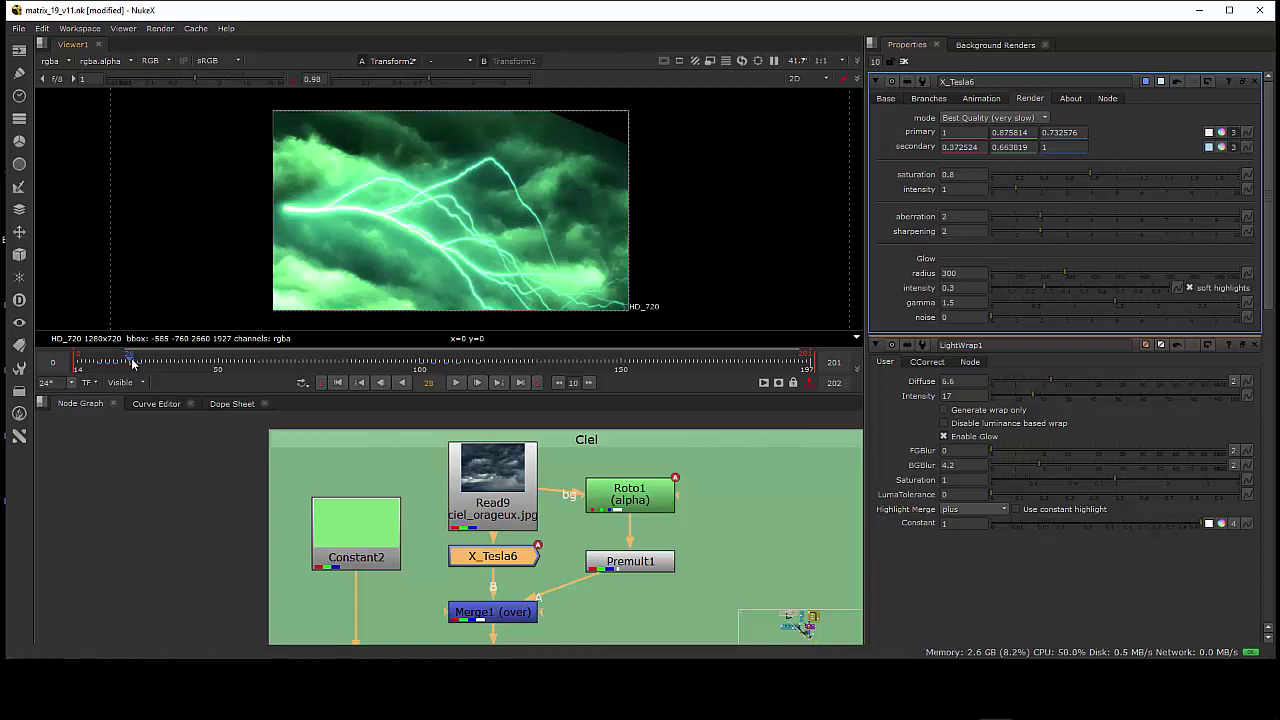
Step: Raise the frame 28 keyframe of ColorCorrect3's midtones gain red curve to about 14.6
{"action": "mouse_move", "coordinate": [132, 363]}
{"action": "left_mouse_down"}
{"action": "mouse_move", "coordinate": [116, 362]}
{"action": "mouse_move", "coordinate": [131, 365]}
{"action": "left_mouse_up"}
{"action": "left_click", "coordinate": [175, 405]}
{"action": "left_click", "coordinate": [92, 436]}
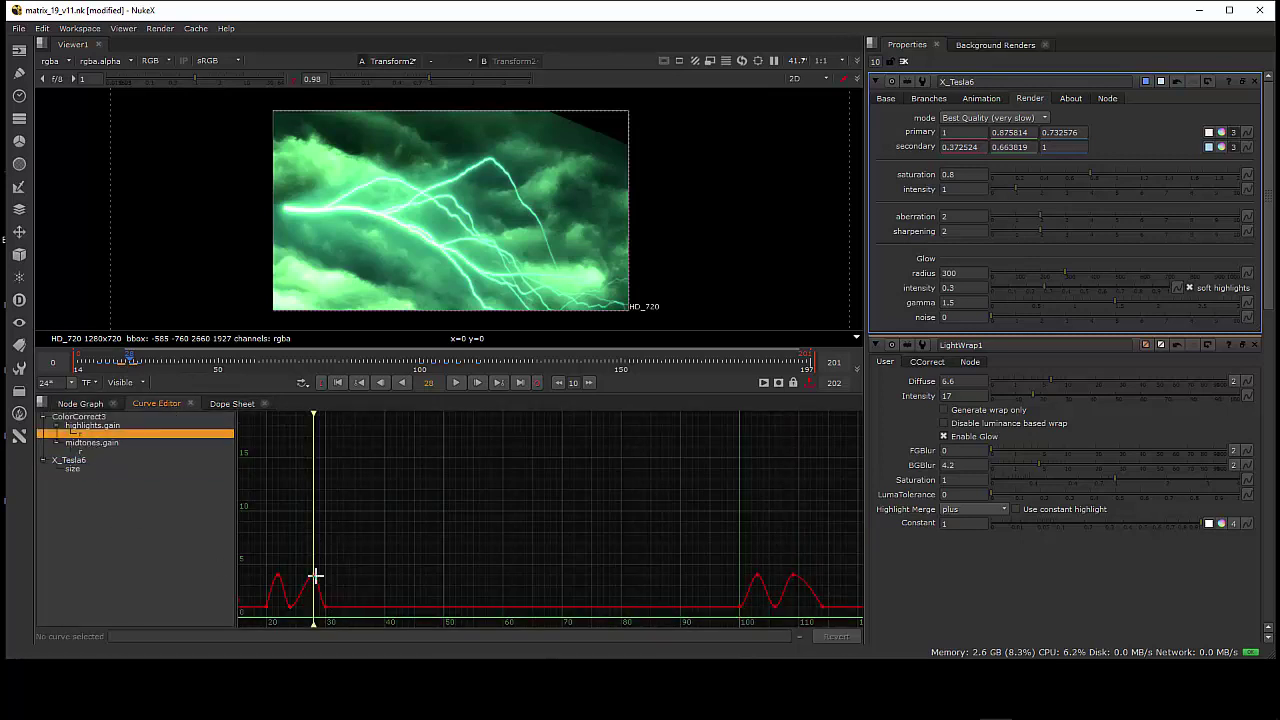
{"action": "left_click", "coordinate": [99, 453]}
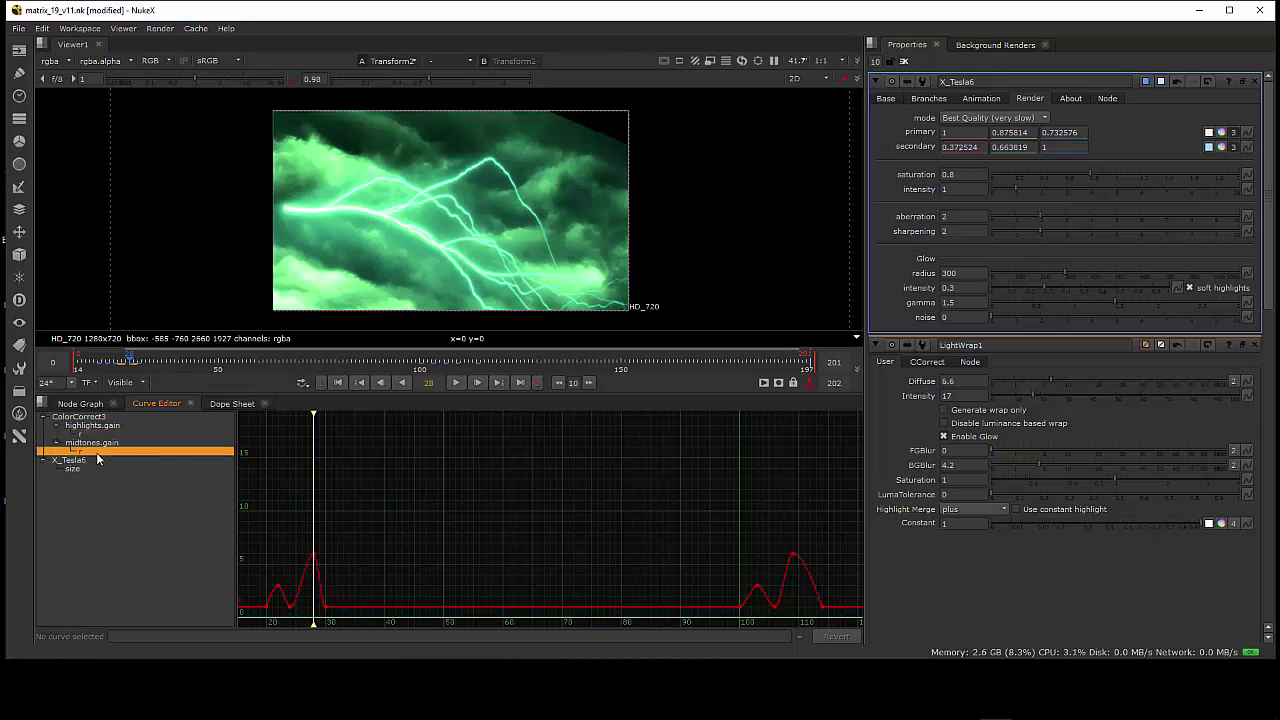
{"action": "left_click_drag", "start_coordinate": [314, 555], "coordinate": [313, 488]}
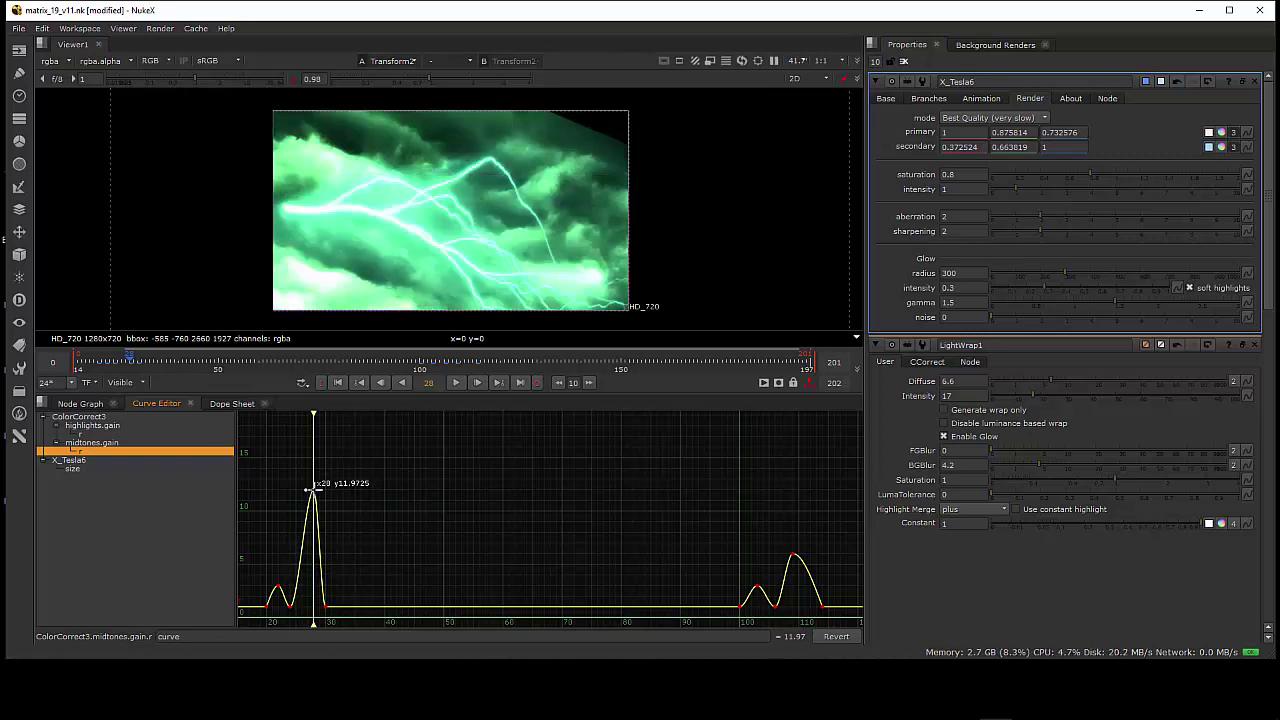
{"action": "left_click_drag", "start_coordinate": [318, 490], "coordinate": [318, 462]}
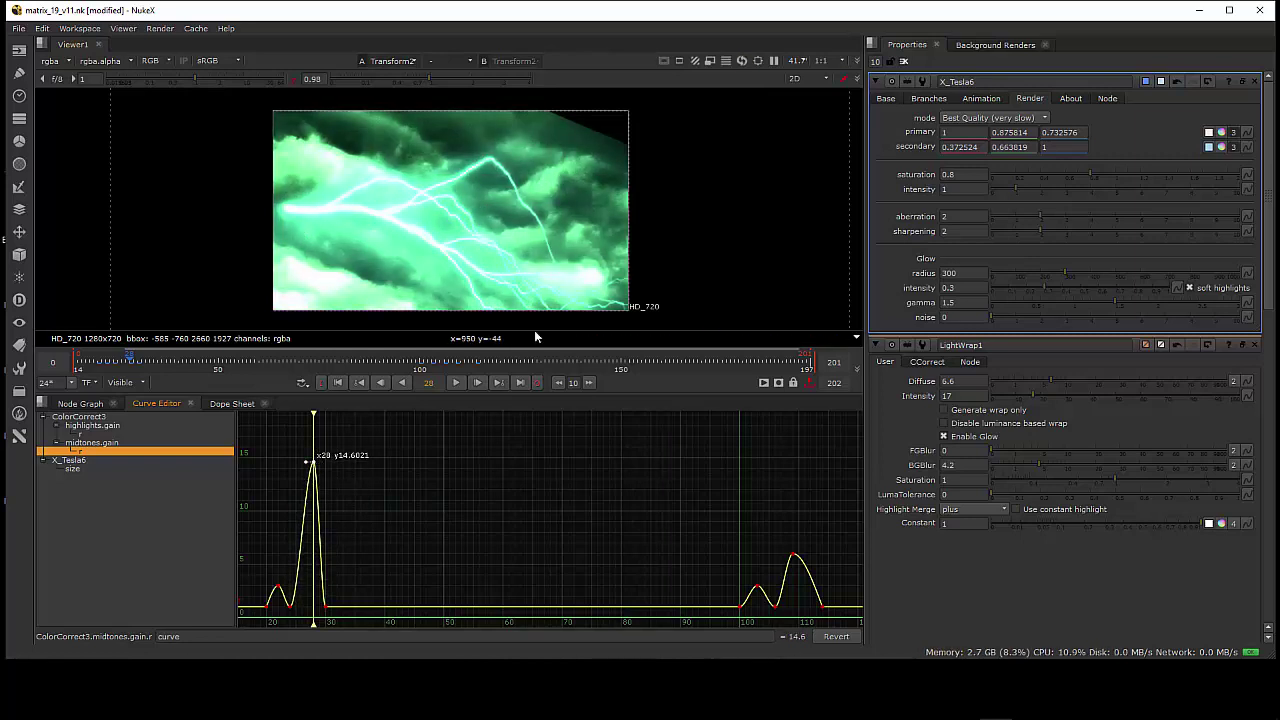
Step: Try X_Tesla6 render intensities from 0 up to about 2.15 in the node's render settings
{"action": "left_click", "coordinate": [80, 403]}
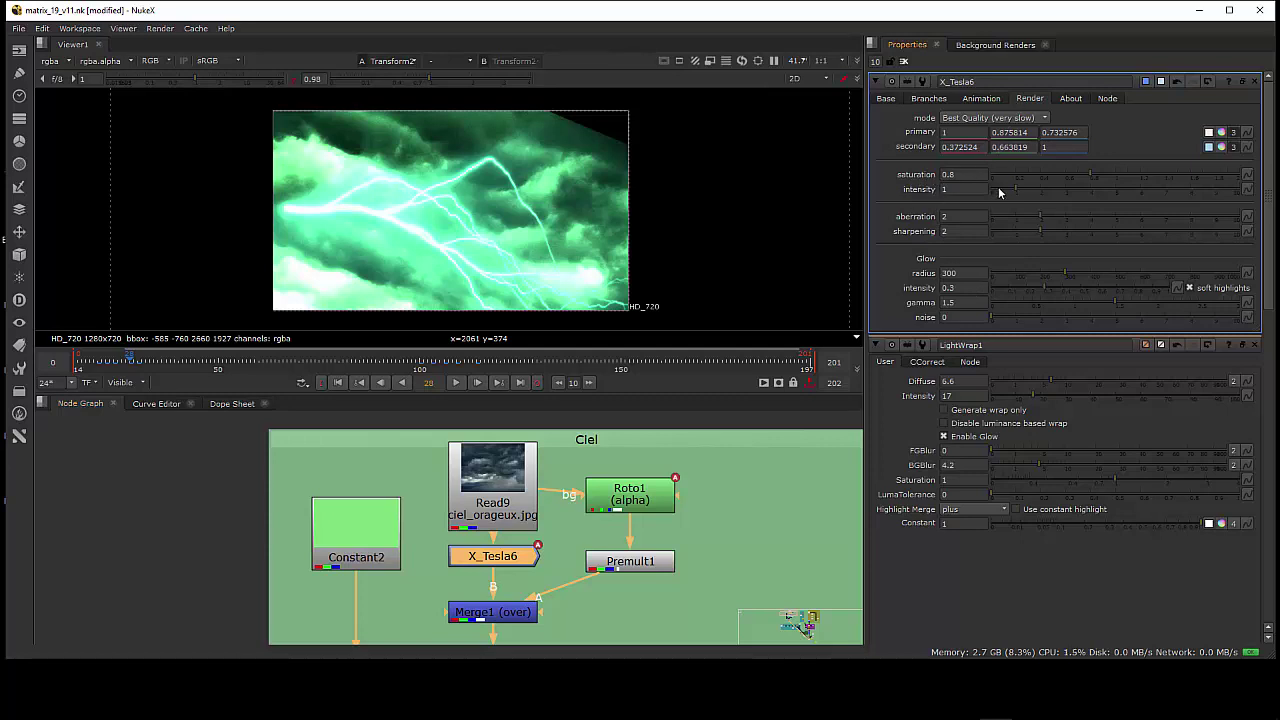
{"action": "left_click_drag", "start_coordinate": [998, 192], "coordinate": [971, 193]}
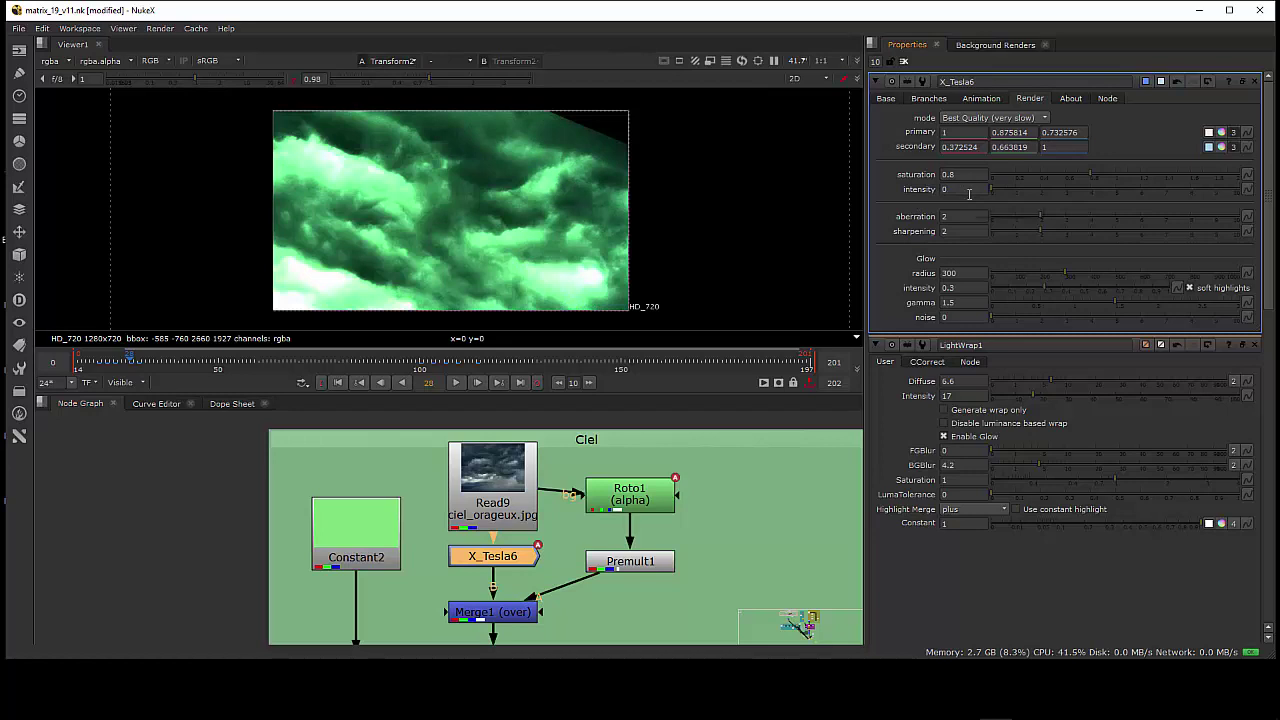
{"action": "left_click", "coordinate": [1021, 191]}
{"action": "left_click_drag", "start_coordinate": [1020, 188], "coordinate": [1044, 188]}
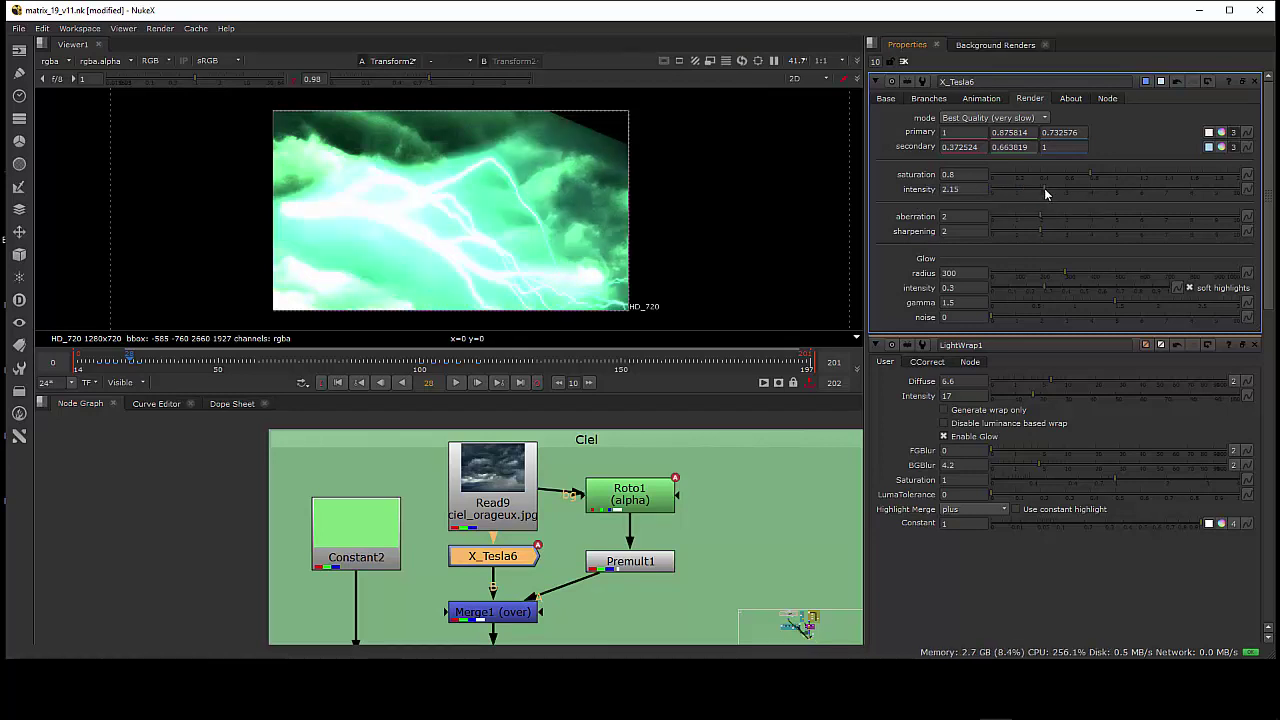
Step: Compare the lightning's base width setting with its animation and render intensity parameters
{"action": "left_click", "coordinate": [886, 98]}
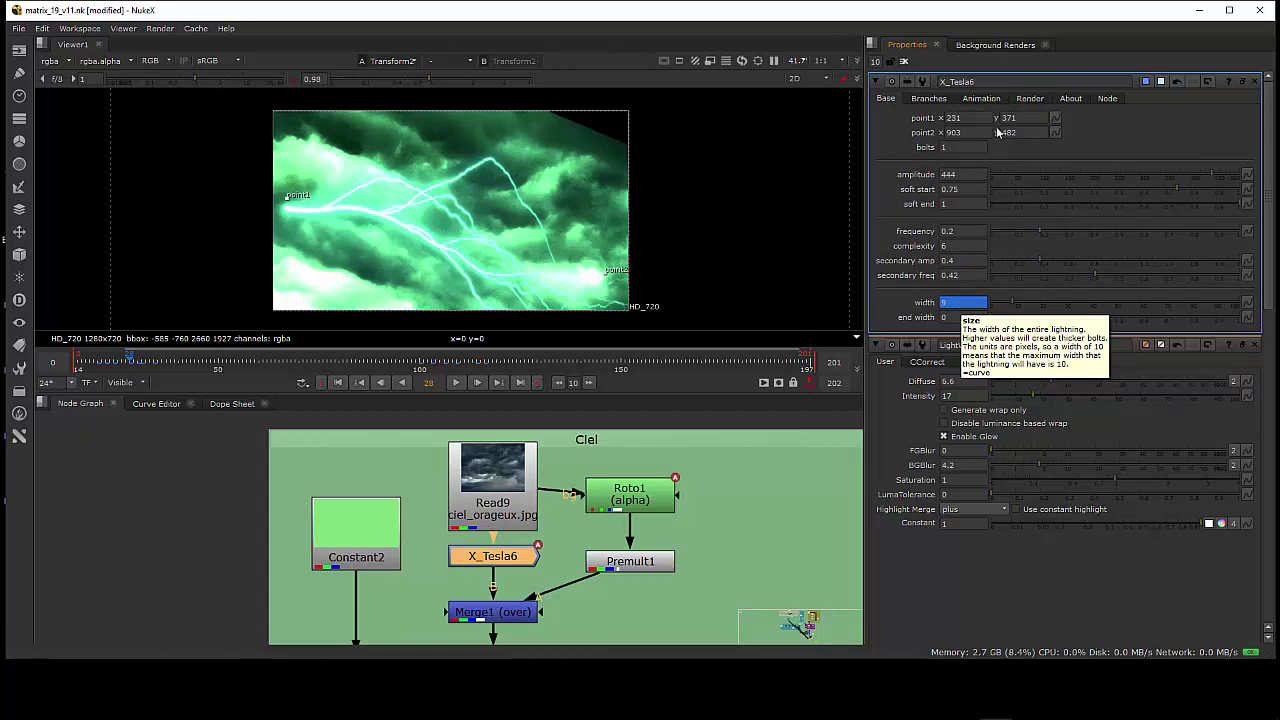
{"action": "left_click", "coordinate": [982, 100]}
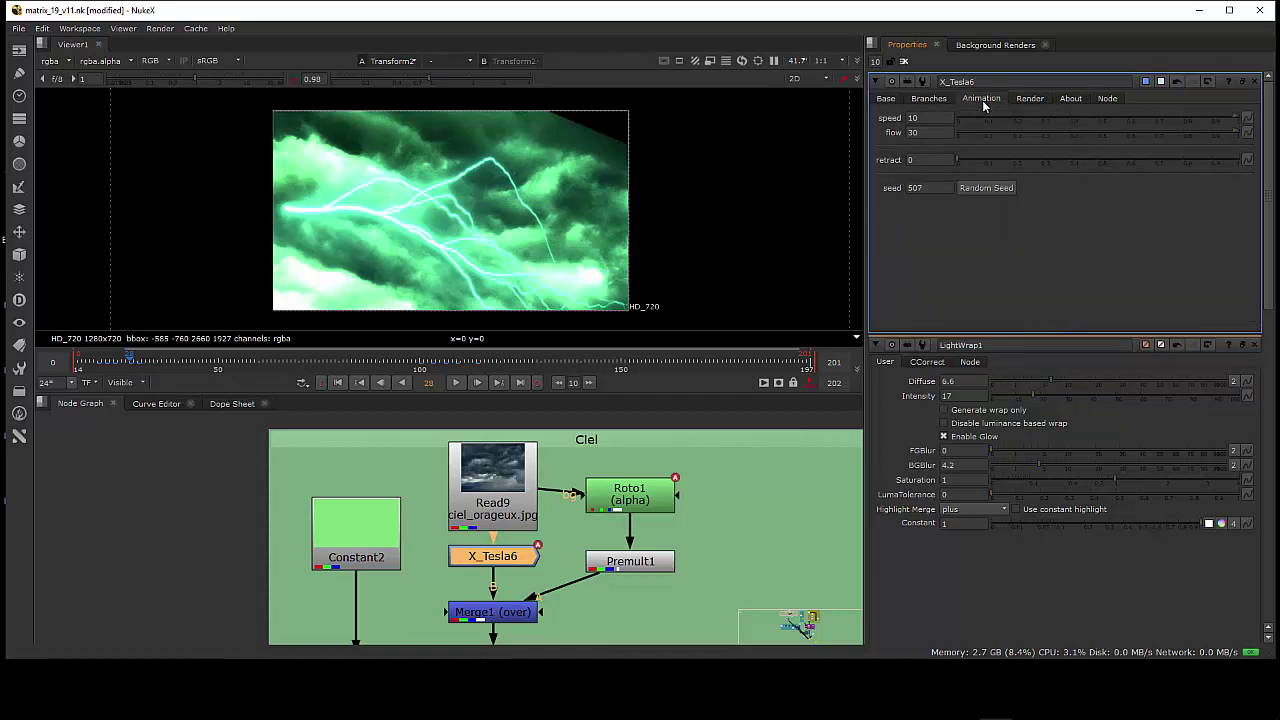
{"action": "left_click", "coordinate": [1029, 100]}
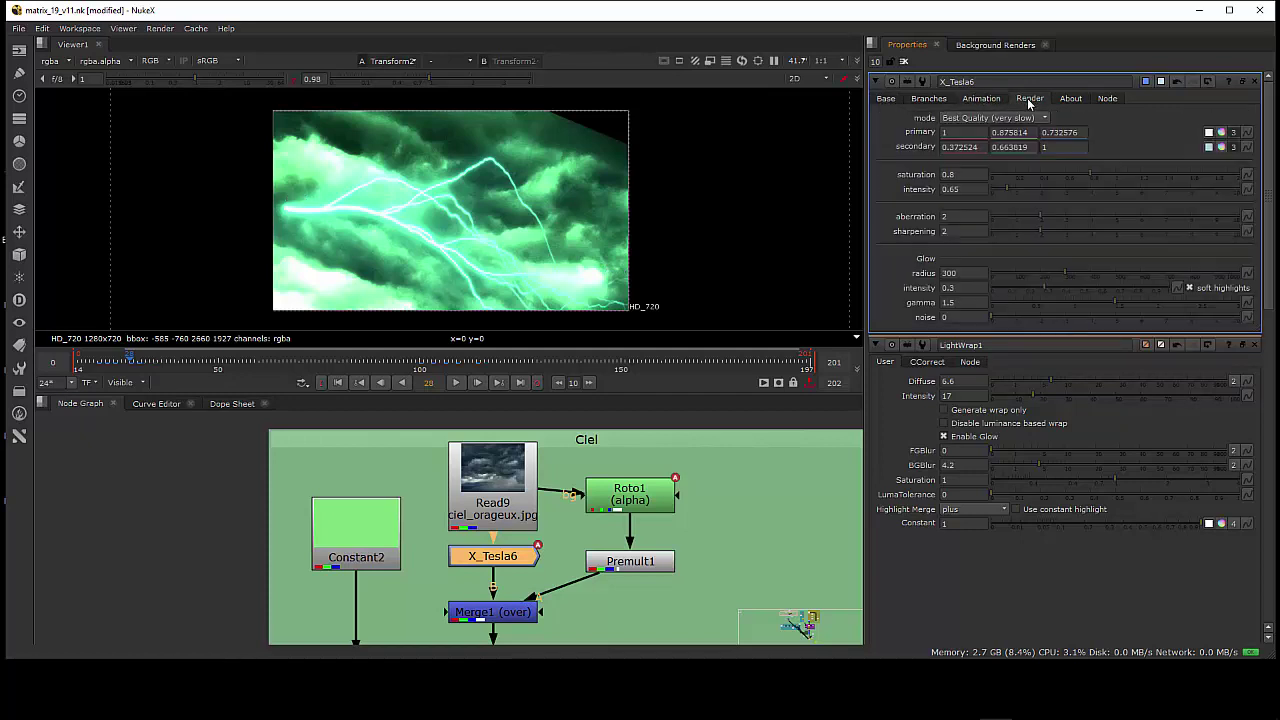
{"action": "left_click", "coordinate": [974, 192]}
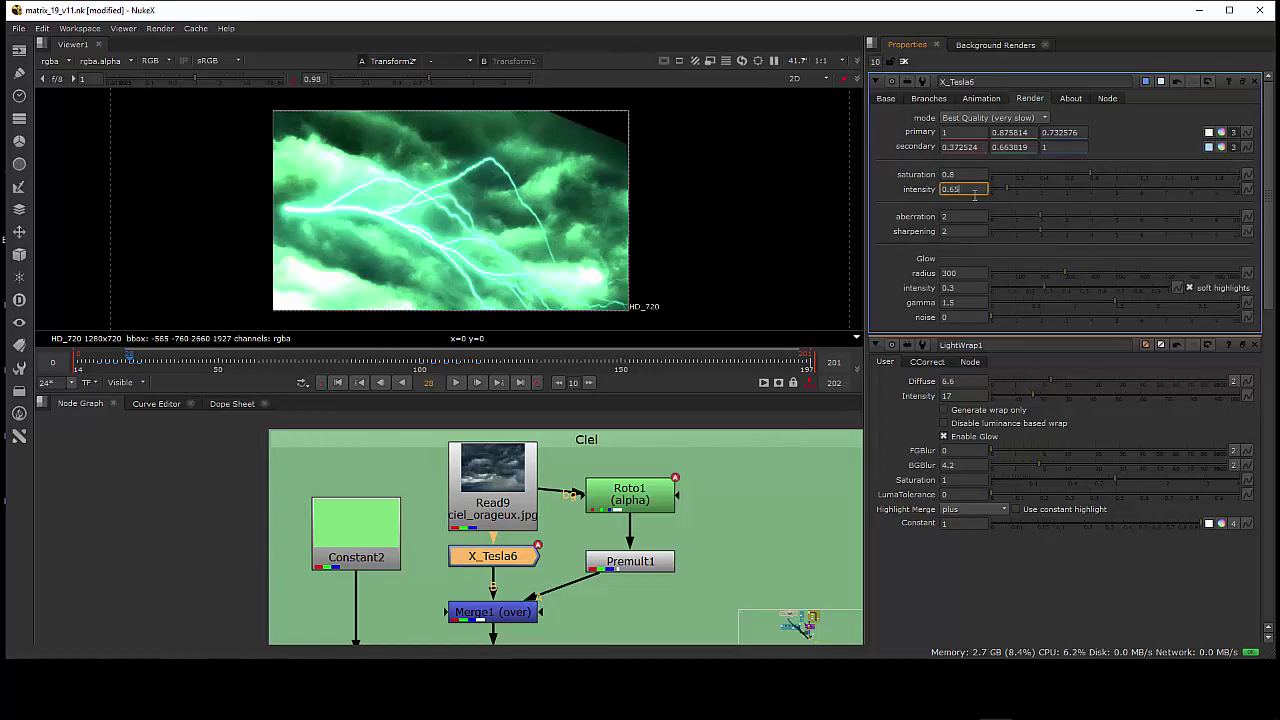
{"action": "left_click", "coordinate": [888, 100]}
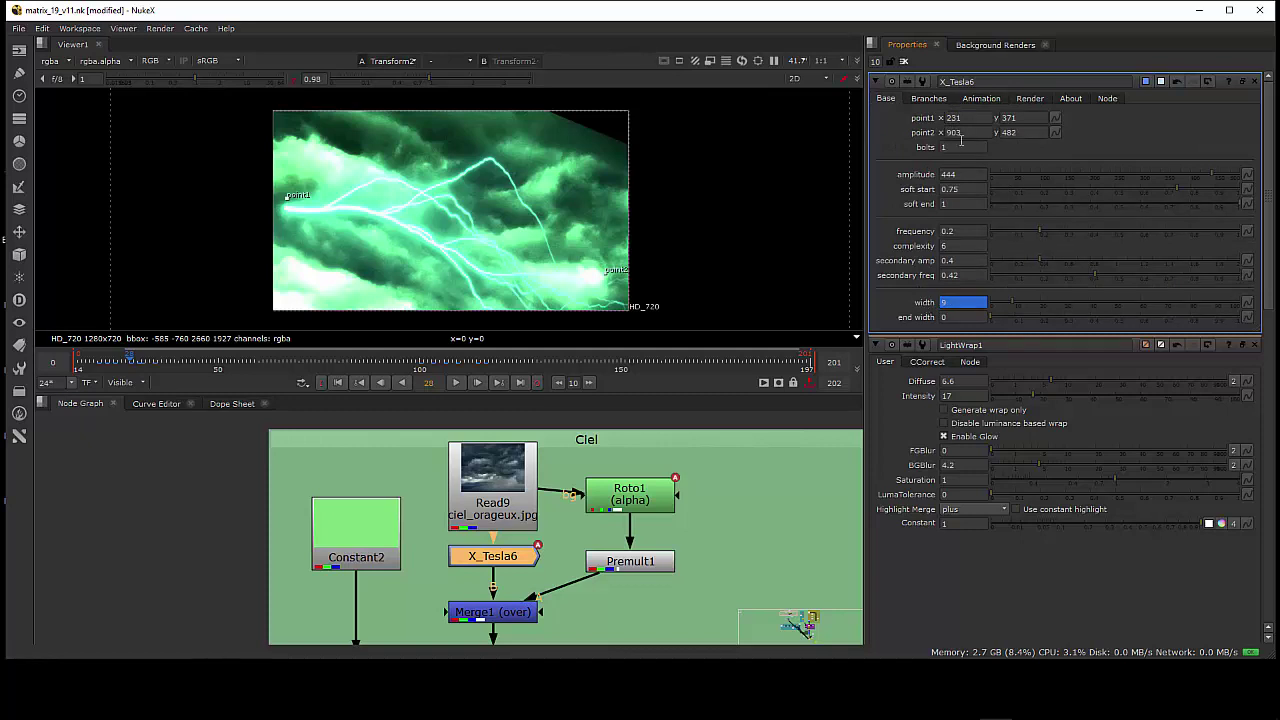
{"action": "left_click", "coordinate": [1028, 99]}
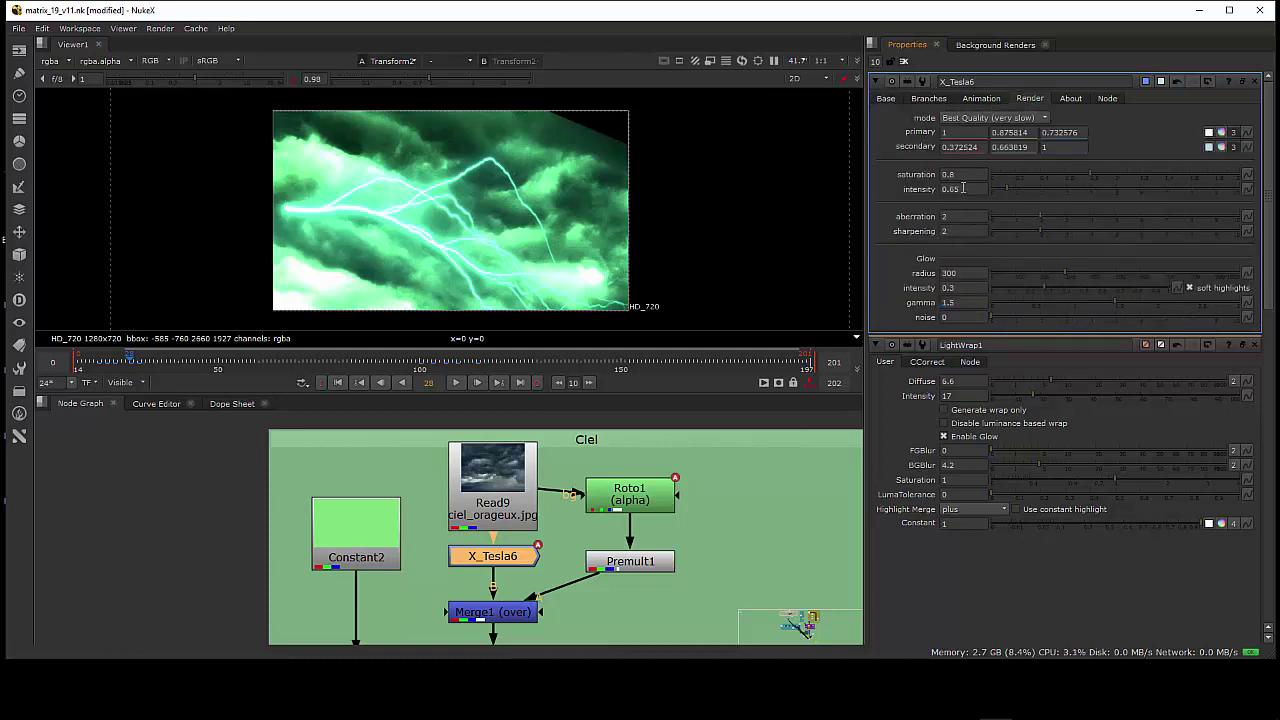
Step: Try brighter and dimmer lightning, and set the X_Tesla6 render intensity to 0.75
{"action": "left_click", "coordinate": [1016, 191]}
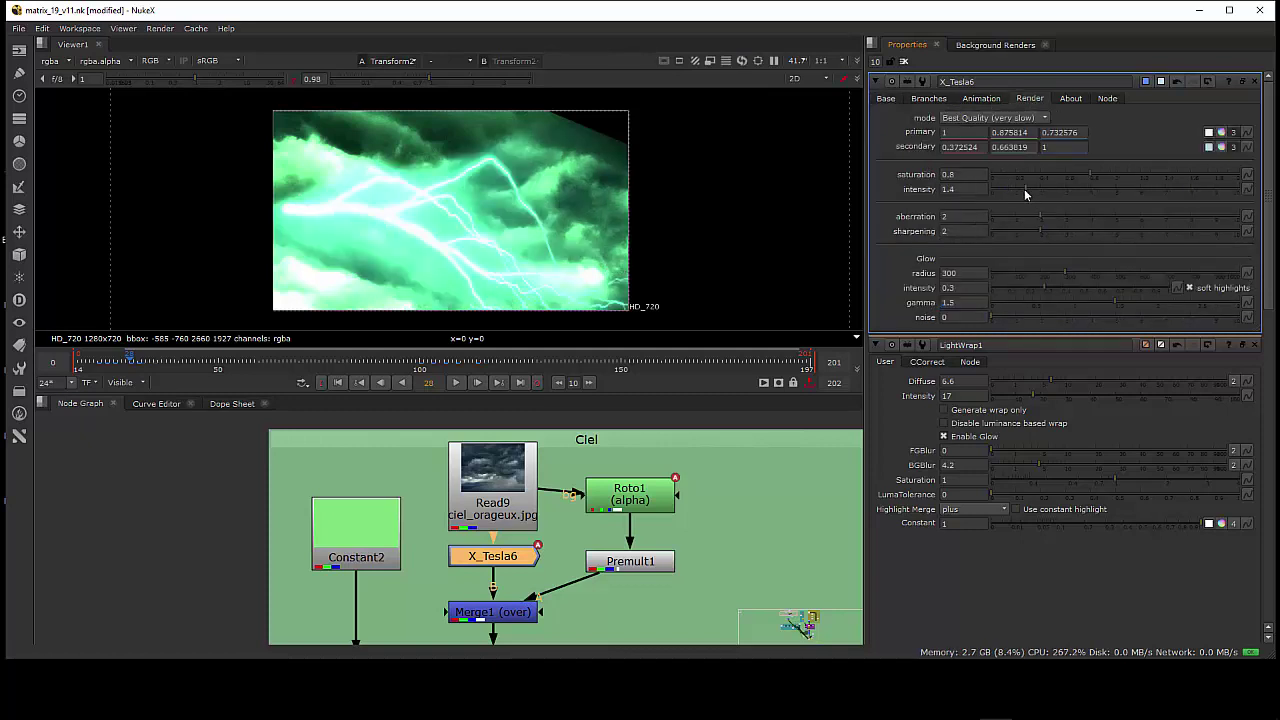
{"action": "left_click", "coordinate": [1000, 189]}
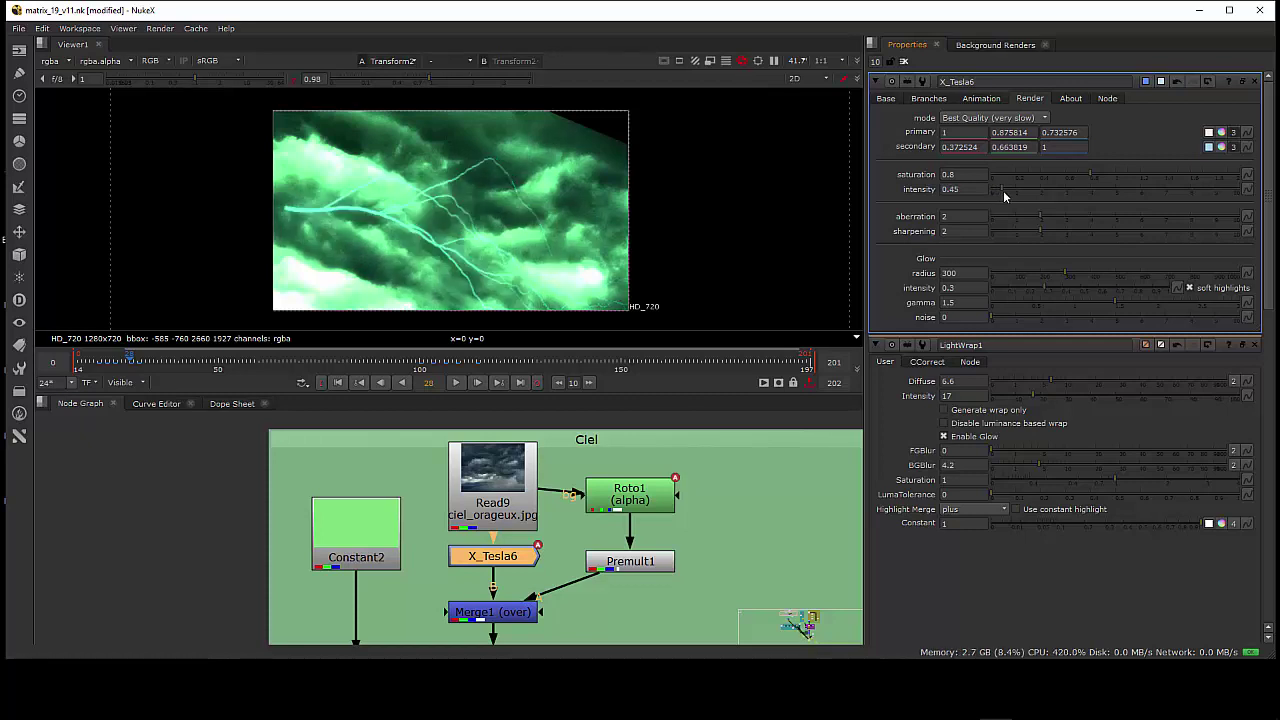
{"action": "left_click", "coordinate": [1008, 191]}
{"action": "left_click", "coordinate": [1009, 190]}
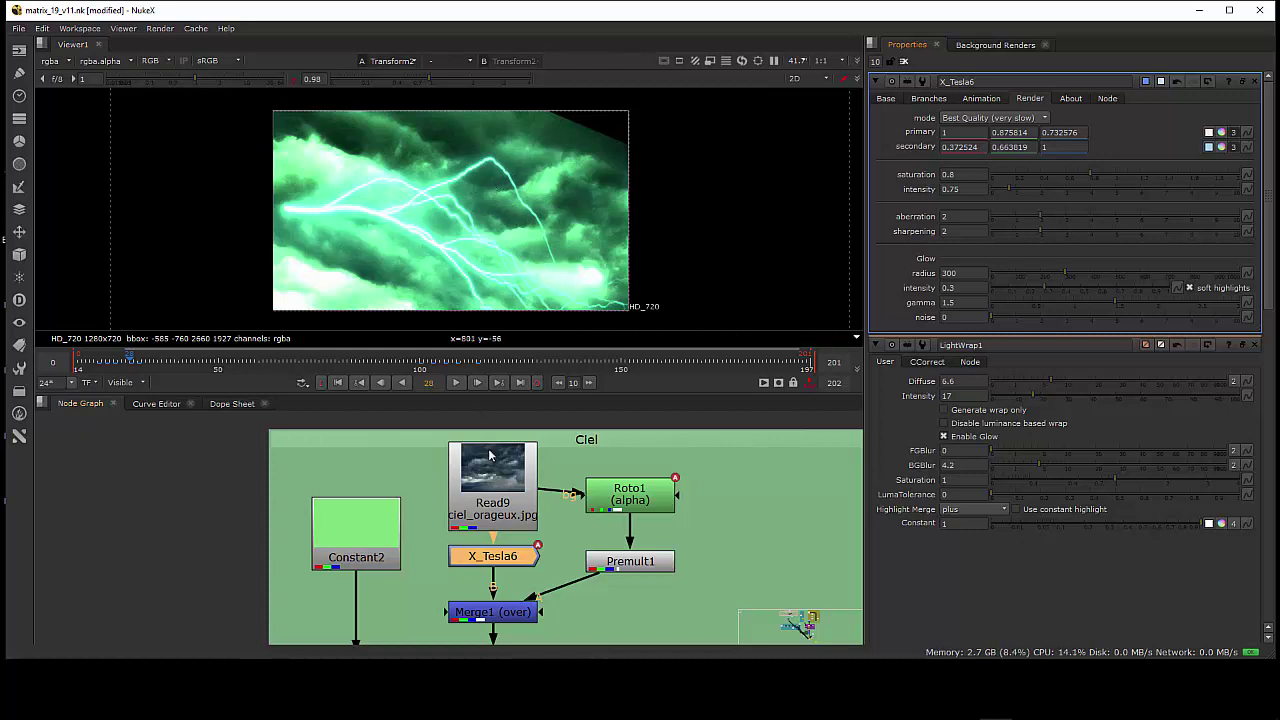
Step: Examine the nodes below X_Tesla6 in the Ciel group and the neighbouring lumieres group
{"action": "scroll", "coordinate": [555, 557], "scroll_direction": "down", "scroll_amount": 3}
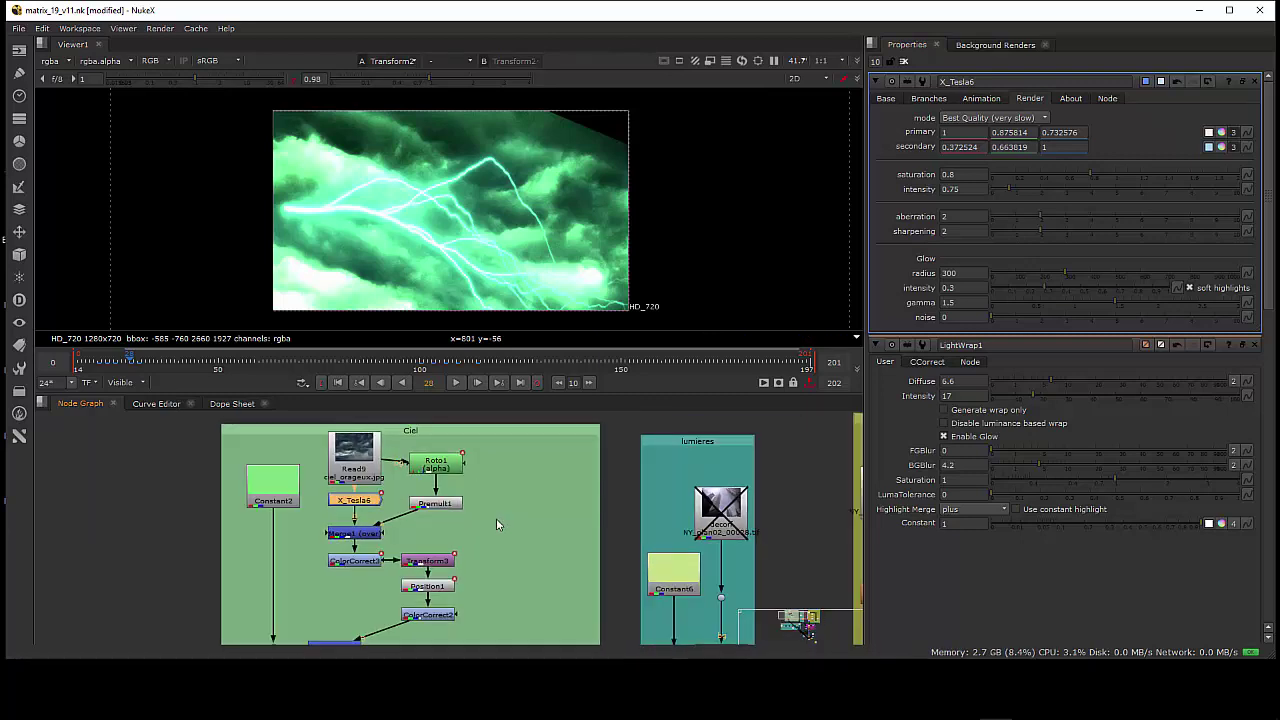
{"action": "scroll", "coordinate": [508, 512], "scroll_direction": "down", "scroll_amount": 2}
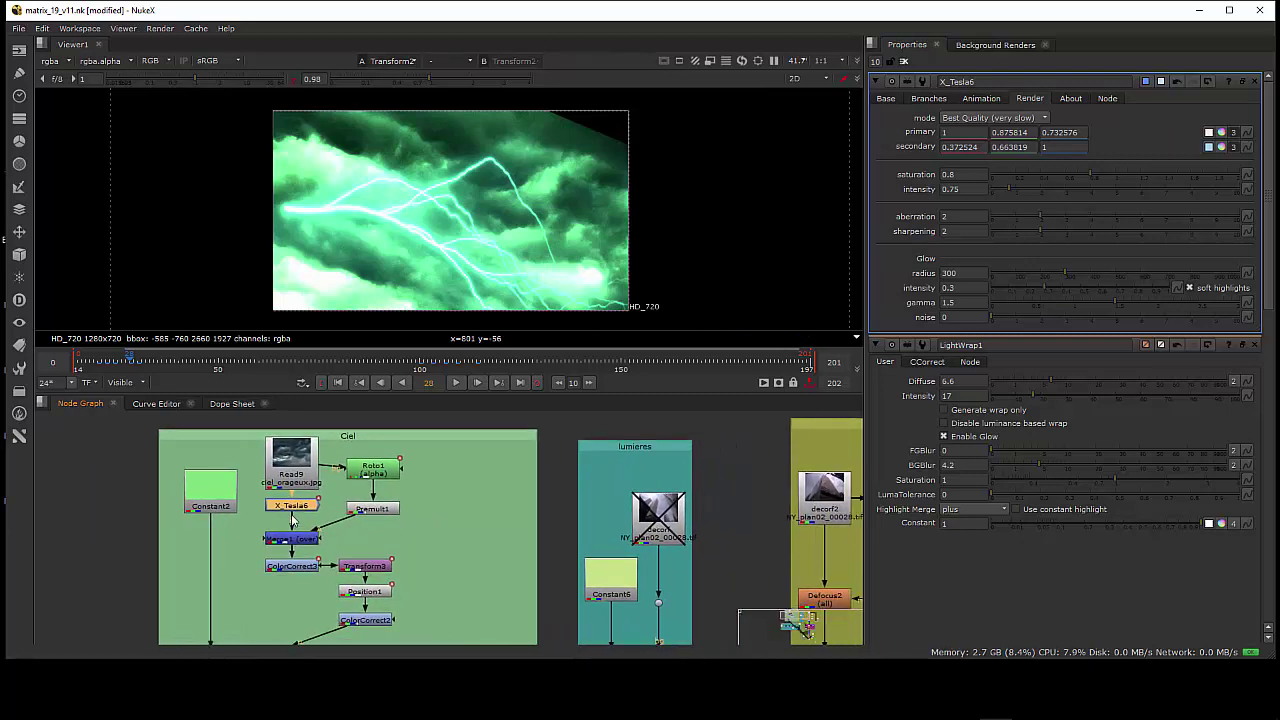